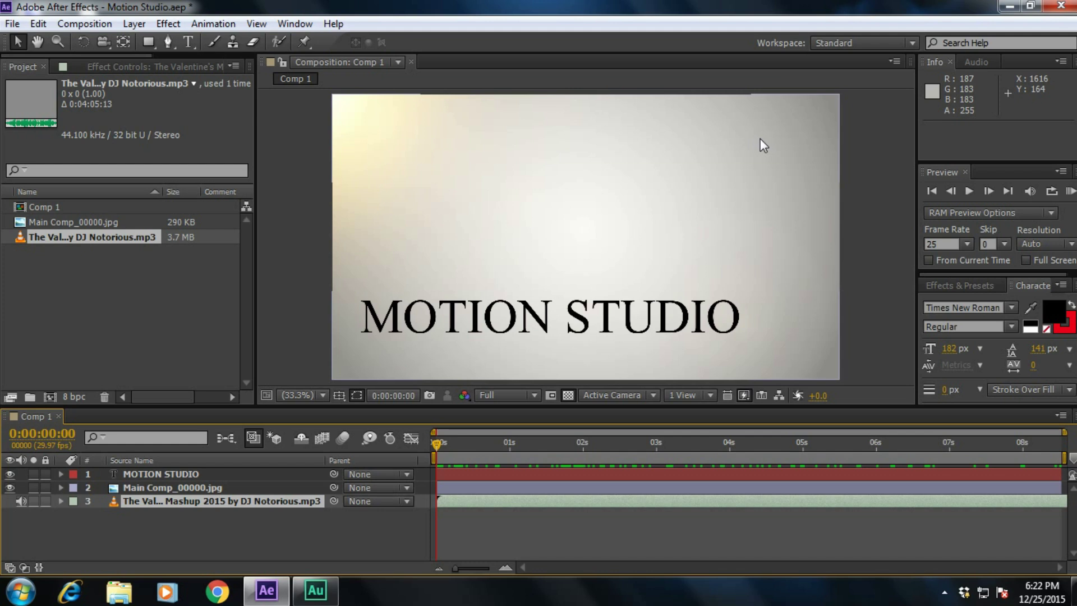
# Expand the MOTION STUDIO text layer to inspect its Transform properties, and collapse the layer again.
pyautogui.moveTo(443, 439)
pyautogui.mouseDown()
pyautogui.moveTo(1063, 443)
pyautogui.moveTo(423, 443)
pyautogui.mouseUp()
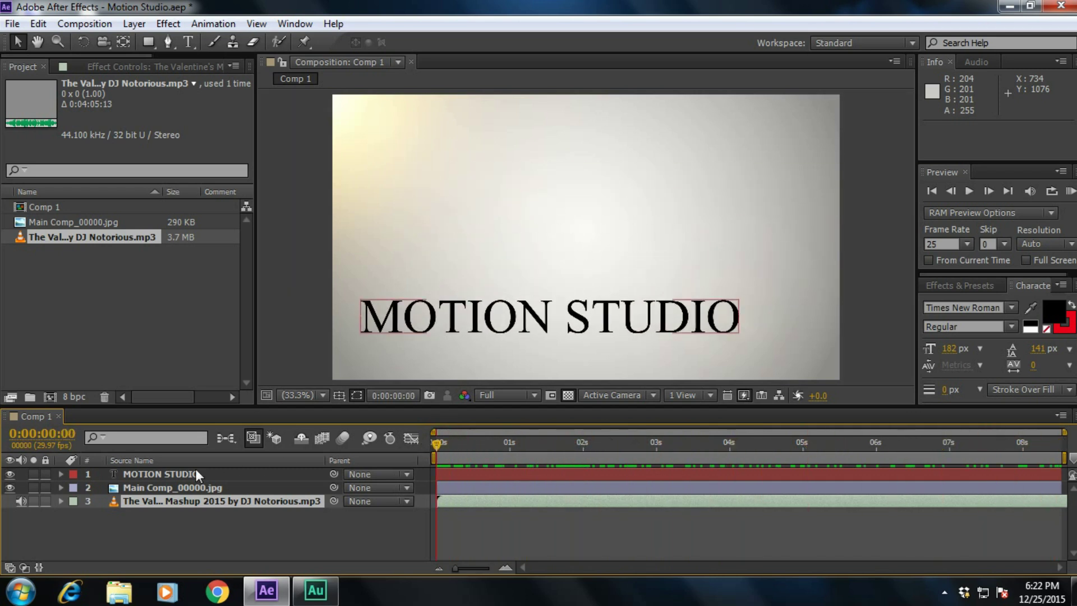
pyautogui.click(477, 475)
pyautogui.moveTo(443, 443)
pyautogui.mouseDown()
pyautogui.moveTo(498, 440)
pyautogui.moveTo(438, 442)
pyautogui.mouseUp()
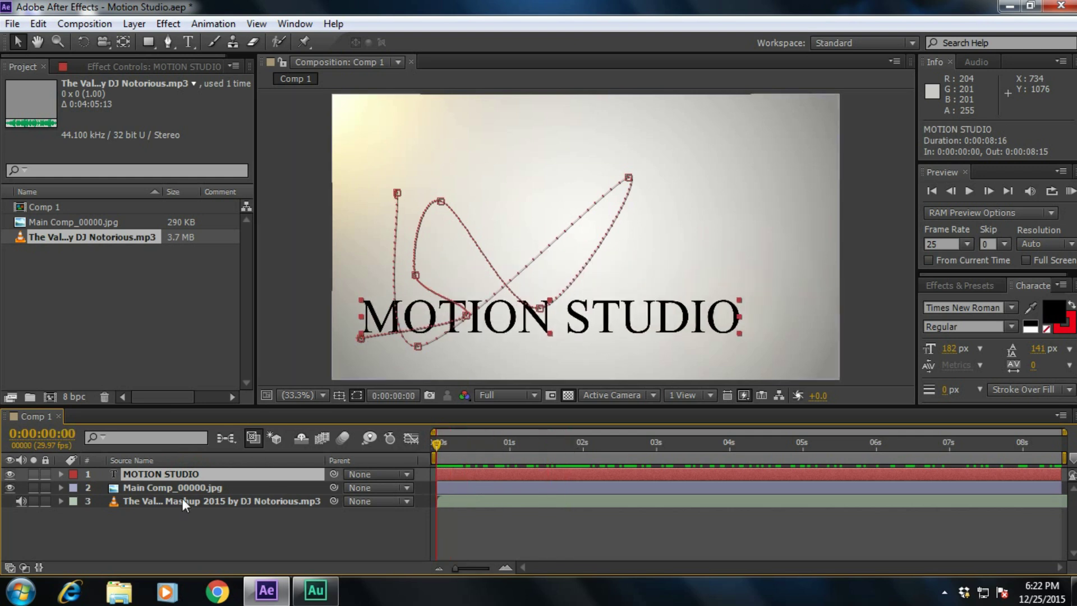
pyautogui.click(60, 474)
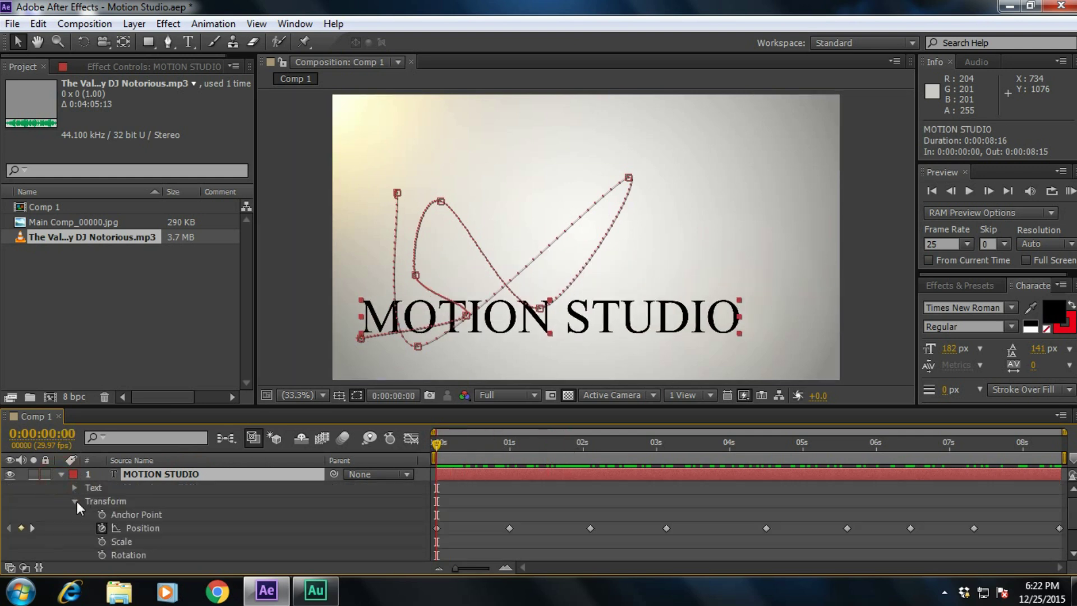
pyautogui.click(74, 501)
pyautogui.click(74, 501)
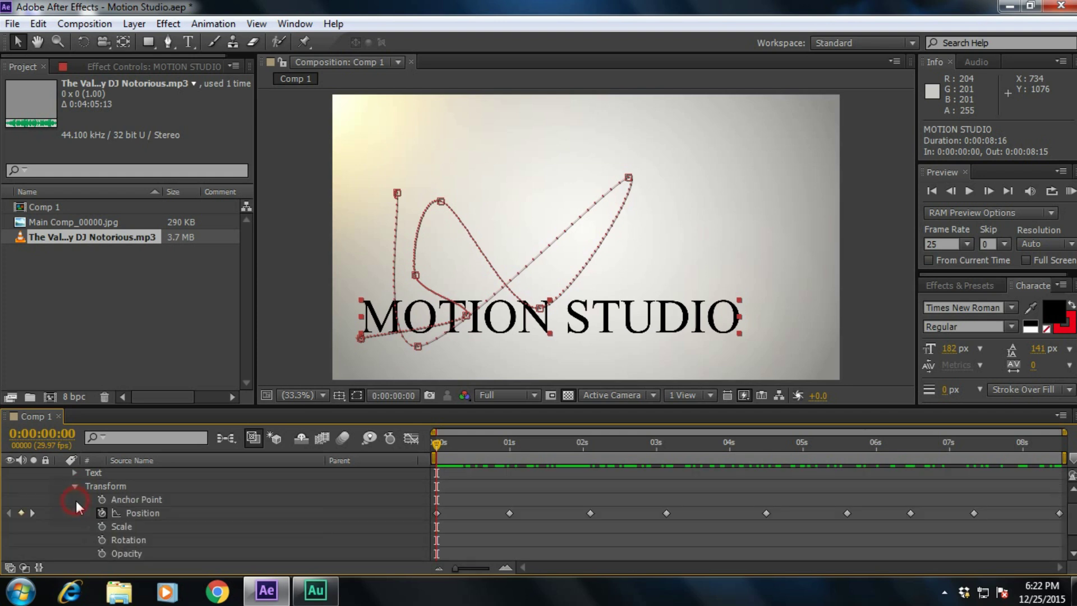
pyautogui.click(61, 476)
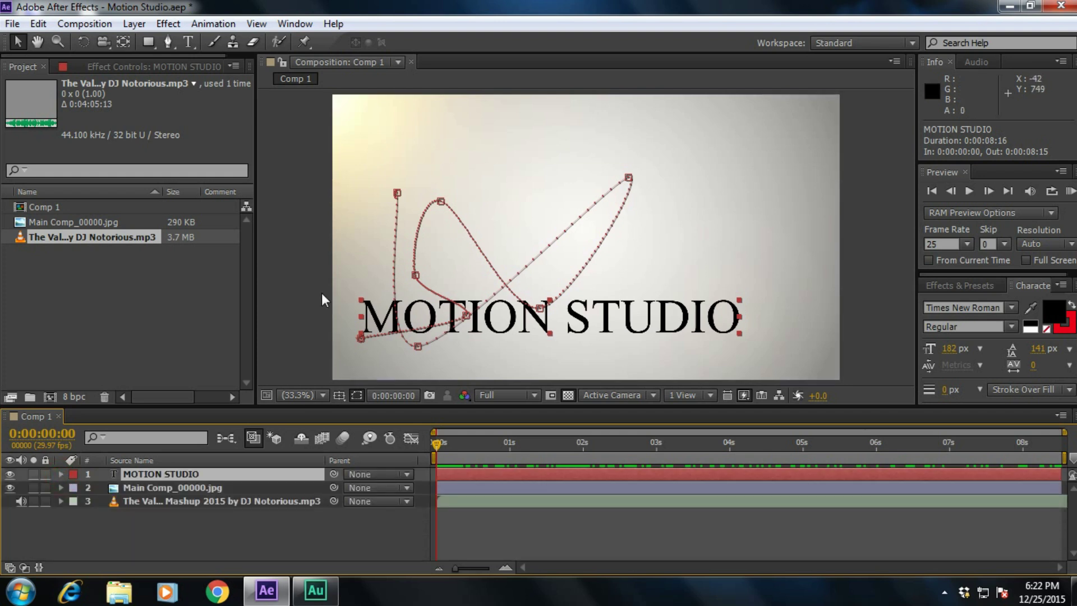
# Display the MOTION STUDIO layer's Position, Scale, Rotation, Anchor Point and Opacity one at a time, and collapse the layer.
pyautogui.press('p')
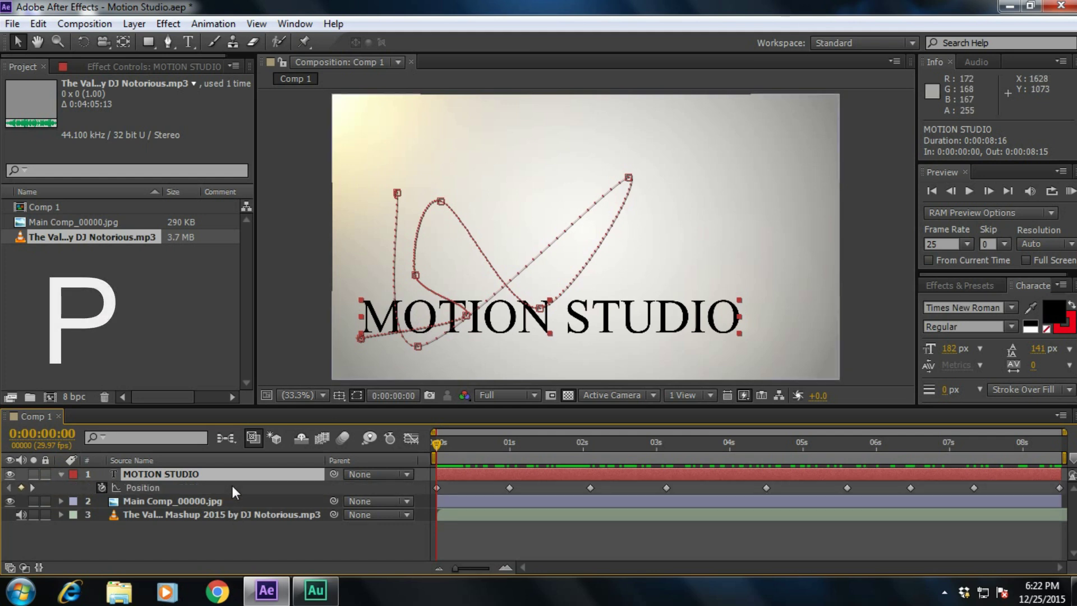
pyautogui.press('s')
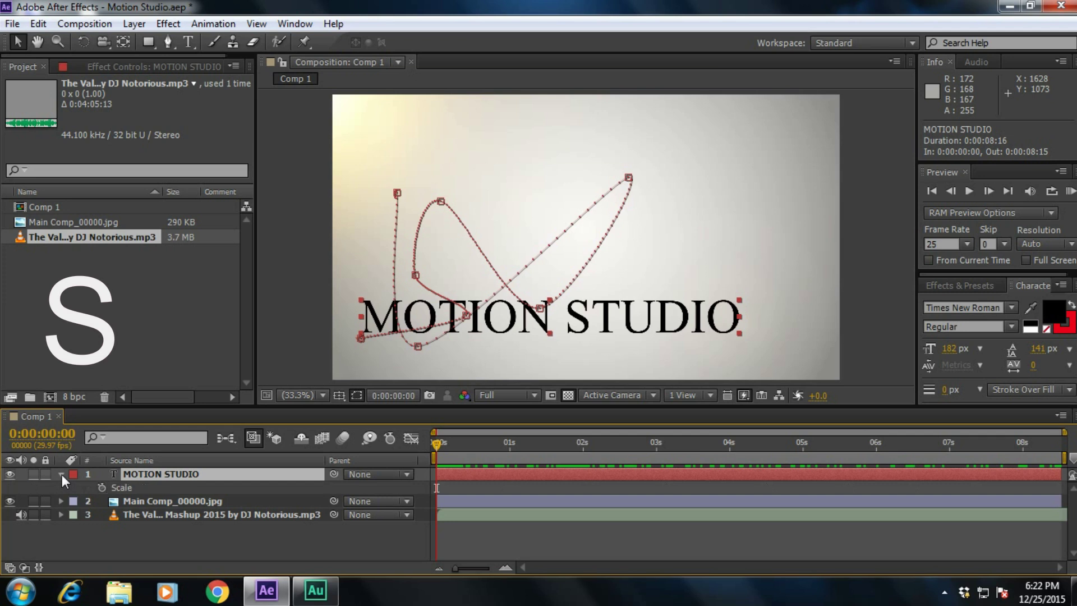
pyautogui.press('r')
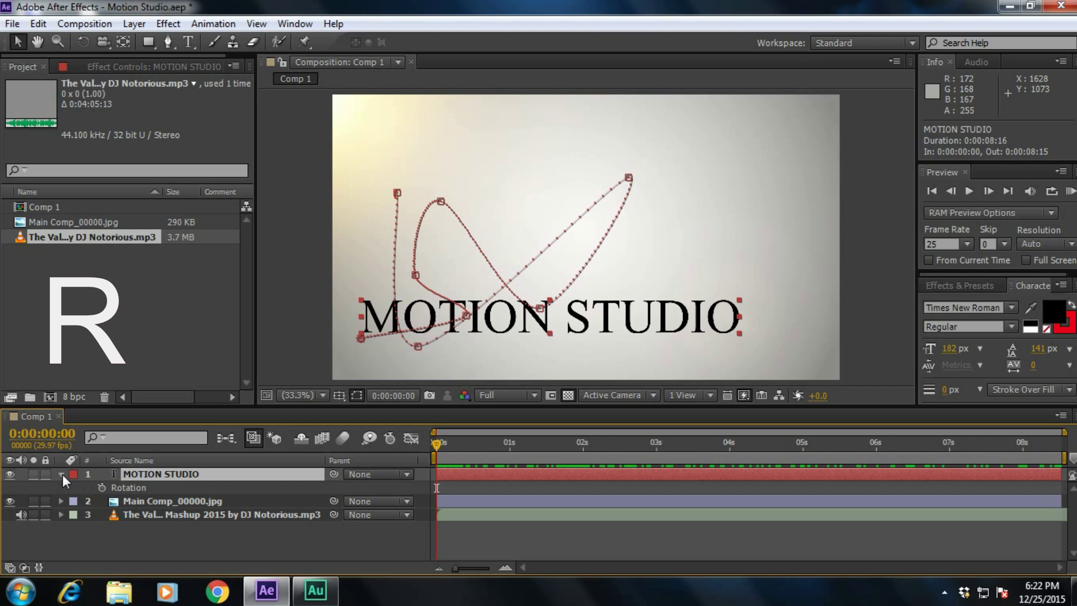
pyautogui.press('a')
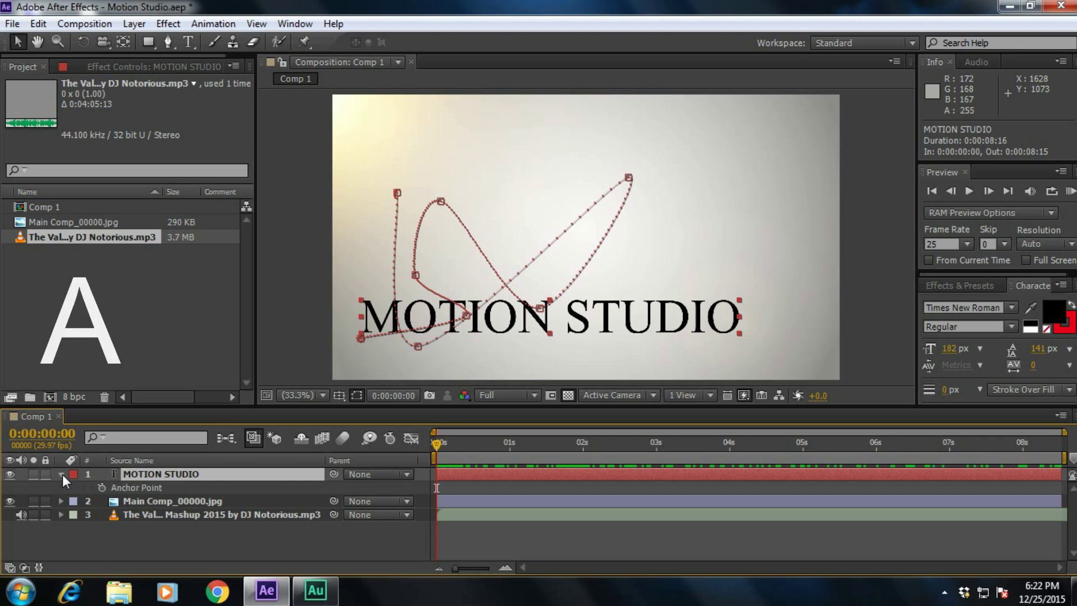
pyautogui.press('t')
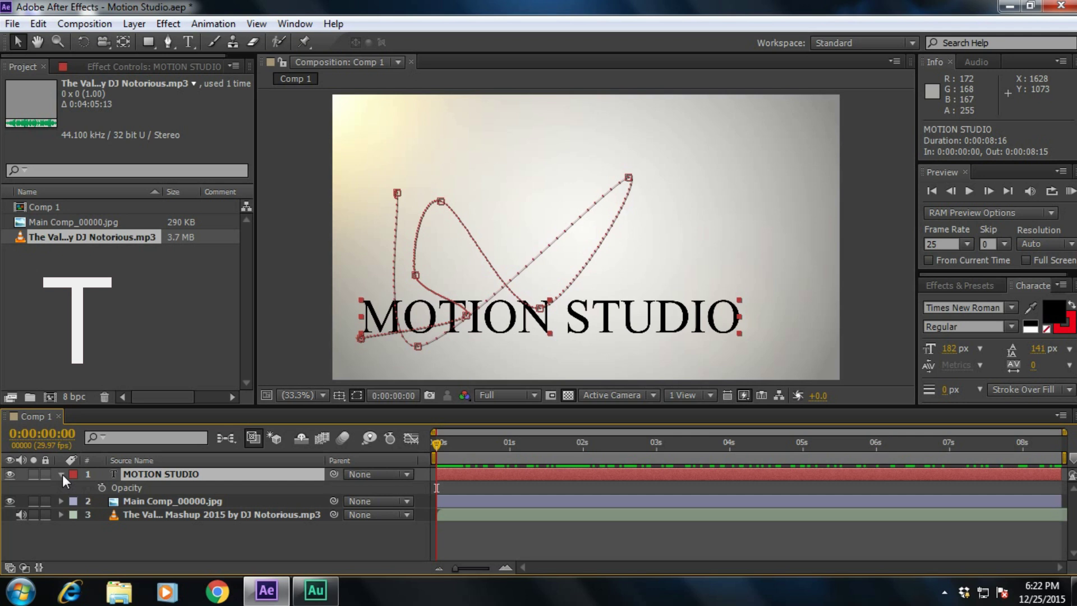
pyautogui.click(61, 474)
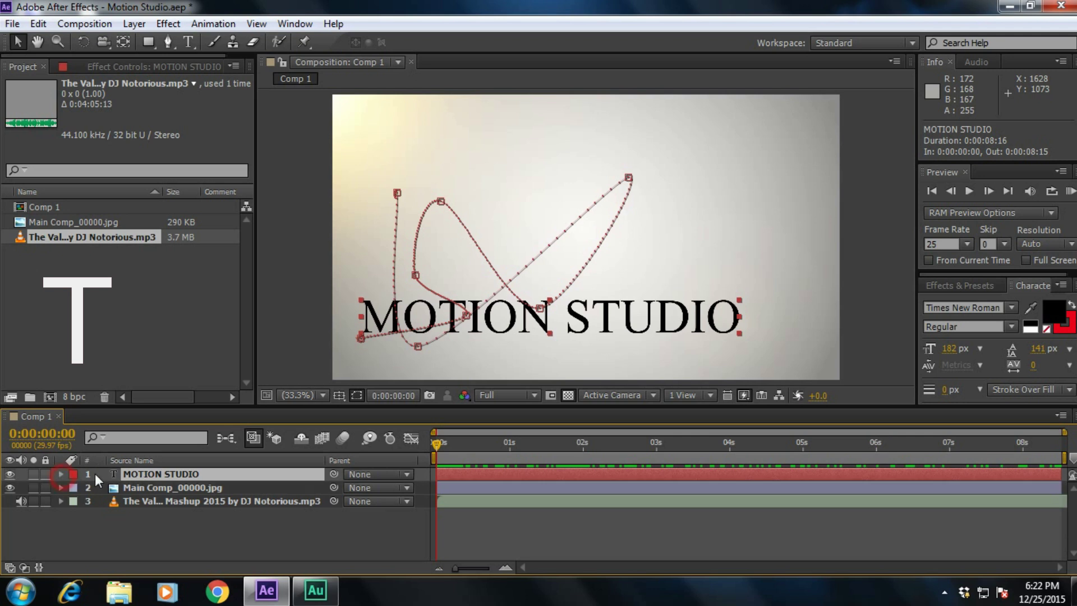
# Reveal only the keyframed properties of the MOTION STUDIO layer, and collapse the layer.
pyautogui.press('u')
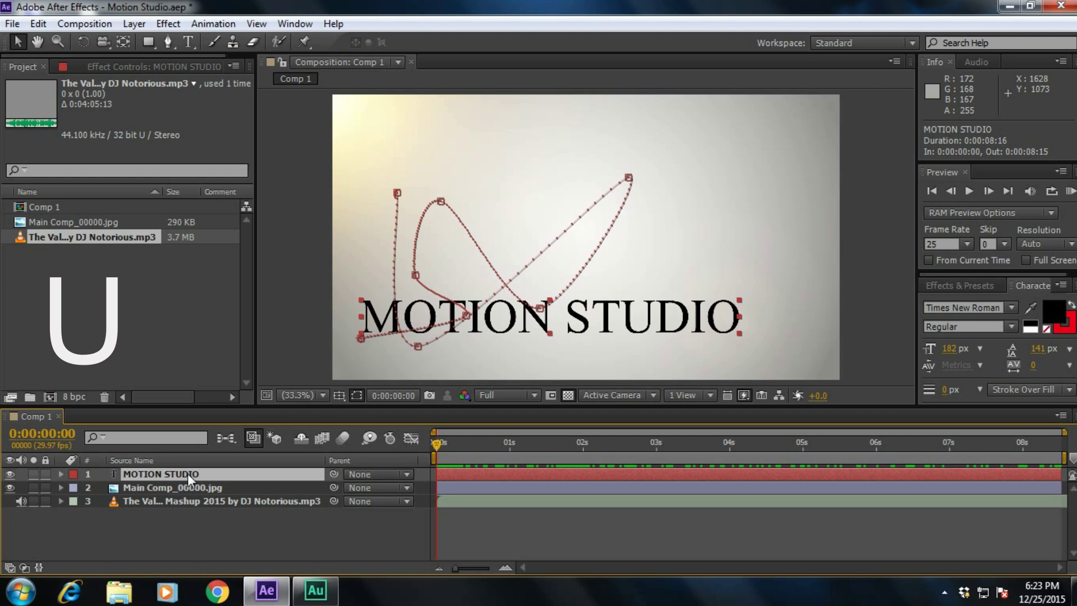
pyautogui.moveTo(479, 443); pyautogui.dragTo(353, 445)
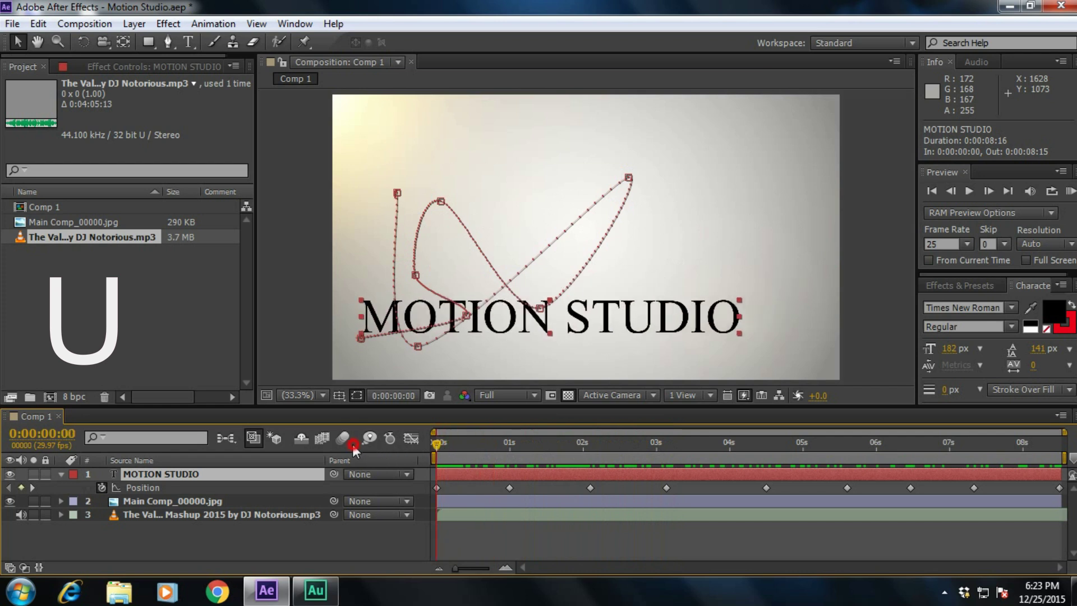
pyautogui.click(61, 475)
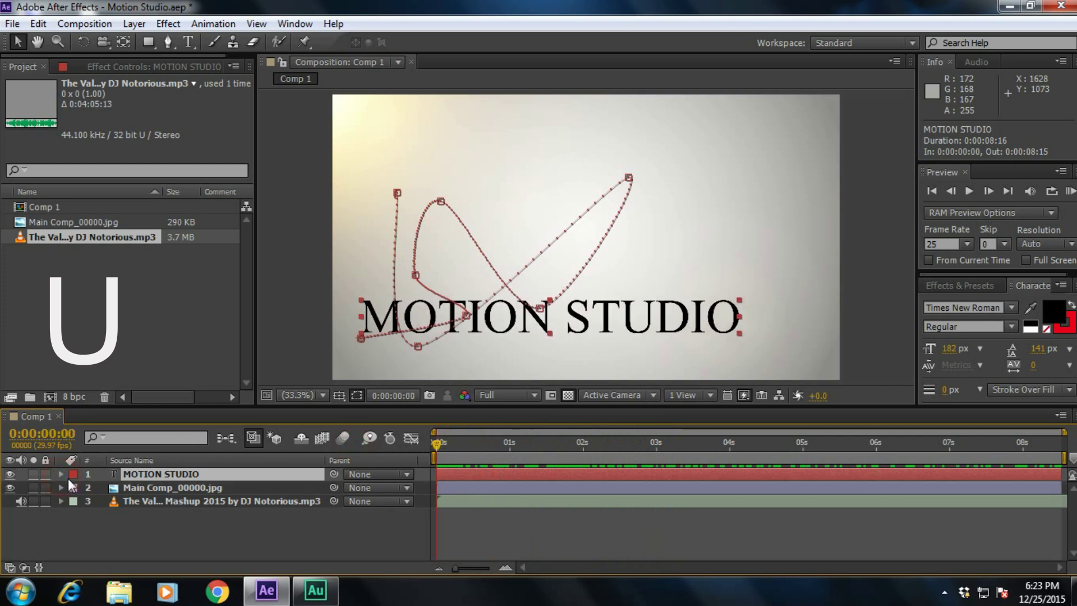
# Reveal all modified properties of the MOTION STUDIO layer, including Source Text and Position, and collapse the layer.
pyautogui.press('u')
pyautogui.press('u')
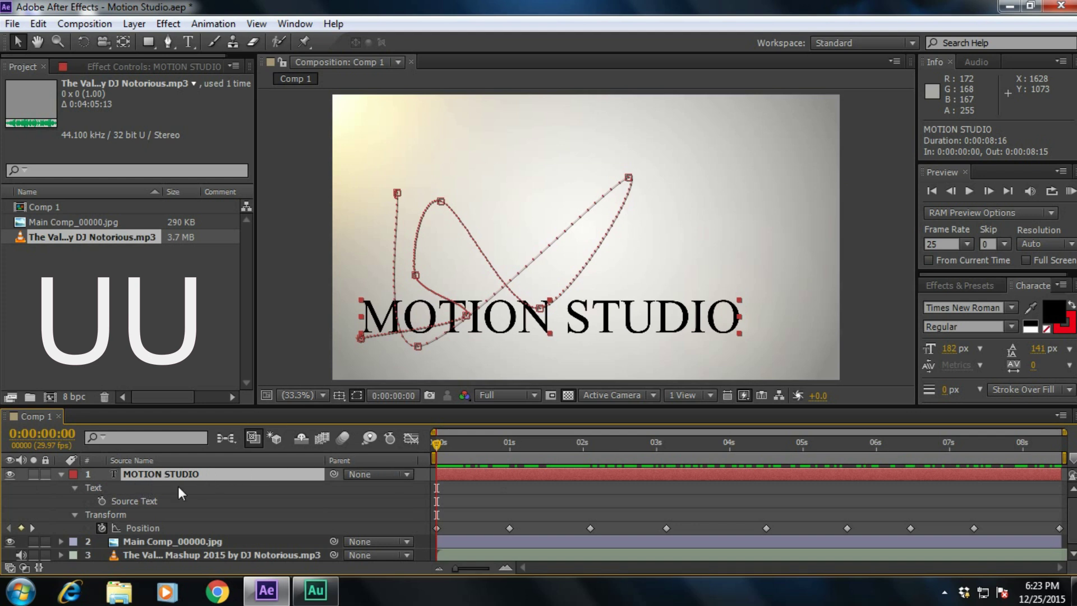
pyautogui.click(61, 474)
# Try to reveal the Material Options of the MOTION STUDIO text layer.
pyautogui.press('a')
pyautogui.press('a')
pyautogui.press('a')
pyautogui.press('a')
pyautogui.press('a')
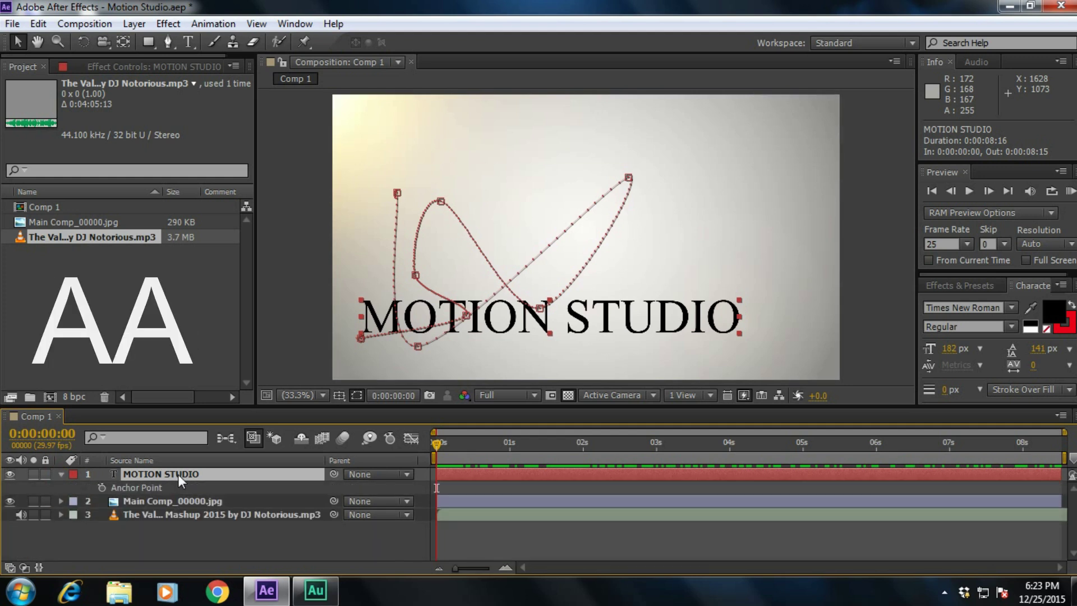
# Display the audio waveform of the mp3 layer, scrub the current time to 0:00:04:19, and hide the waveform.
pyautogui.press('l')
pyautogui.press('l')
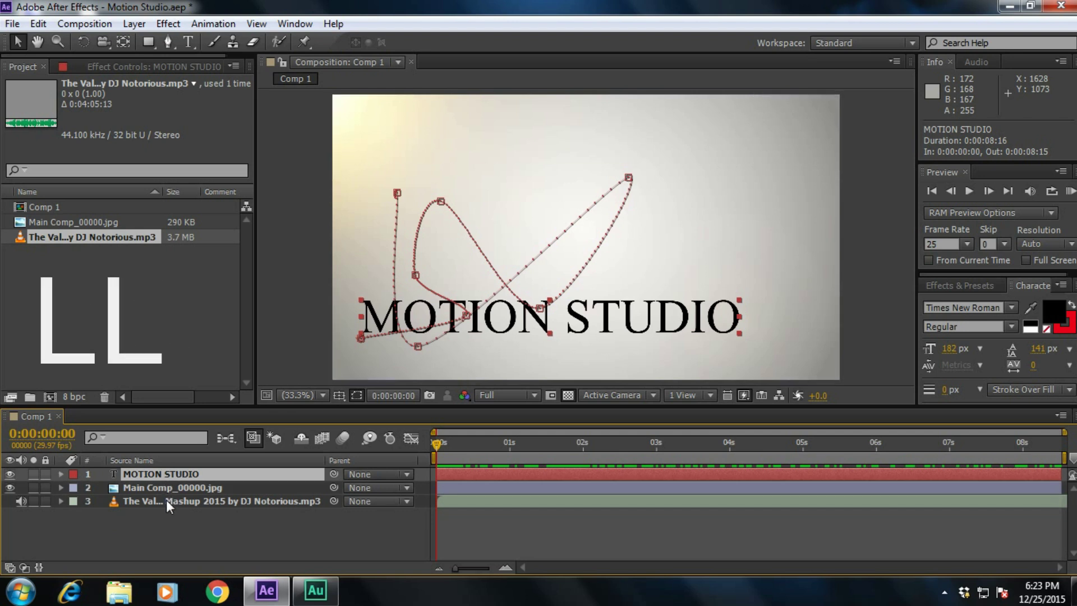
pyautogui.click(203, 500)
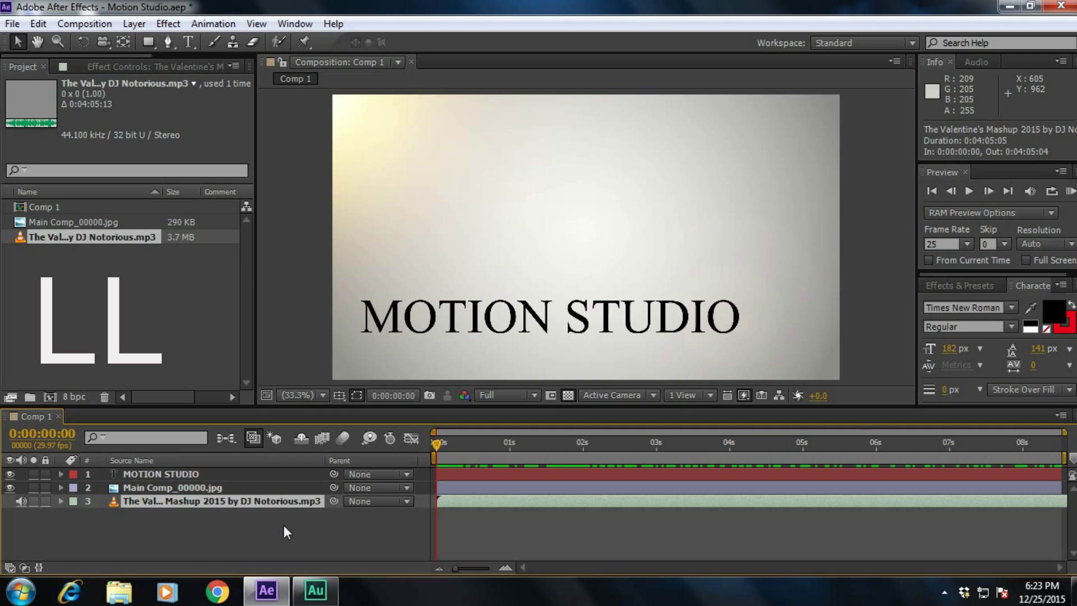
pyautogui.press('l')
pyautogui.press('l')
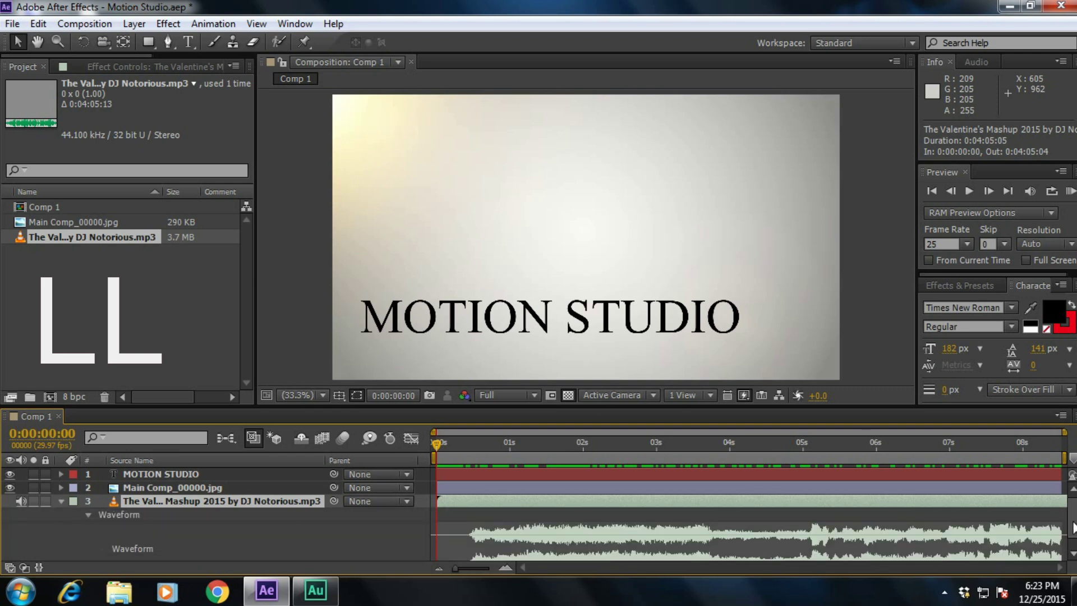
pyautogui.scroll(-1, 225, 505)
pyautogui.moveTo(442, 443); pyautogui.dragTo(775, 446)
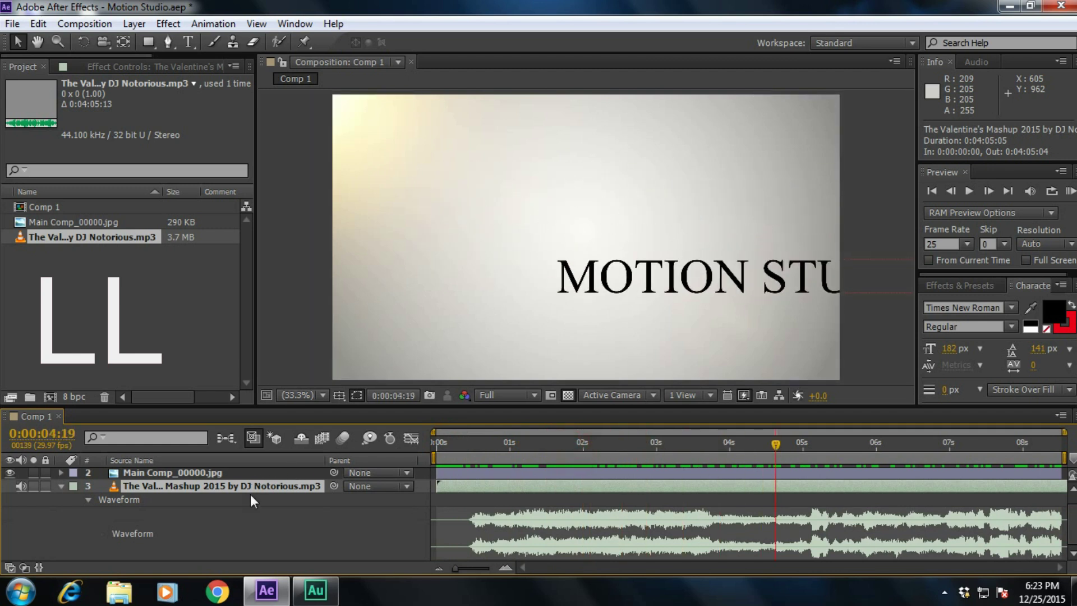
pyautogui.press('l')
pyautogui.press('l')
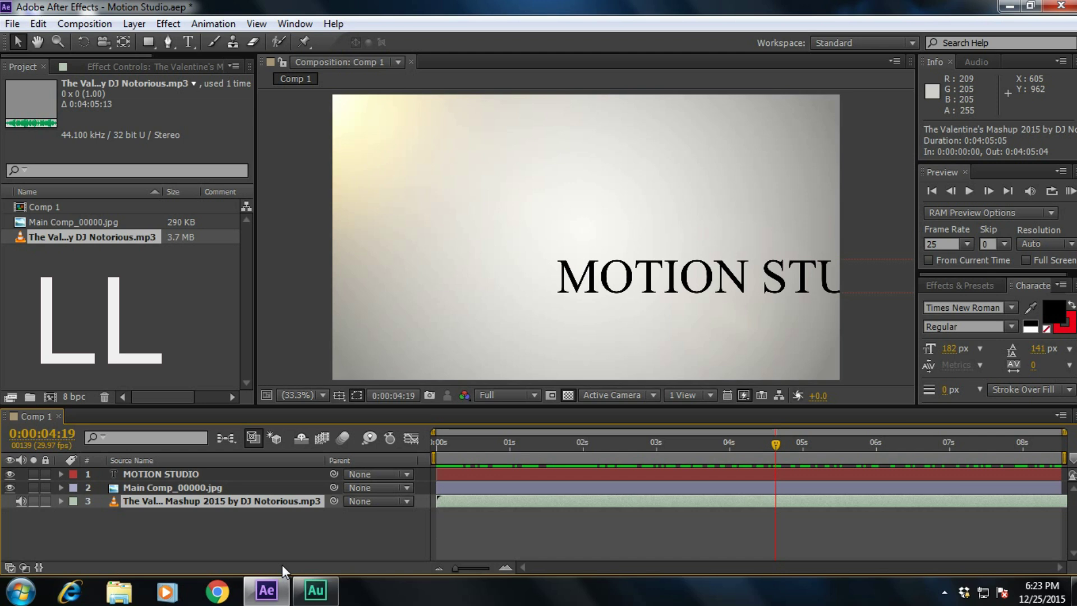
# Jump the current time to the start of Comp 1 and to its end.
pyautogui.press('Home')
pyautogui.press('End')
pyautogui.click(440, 446)
pyautogui.moveTo(439, 449); pyautogui.dragTo(437, 446)
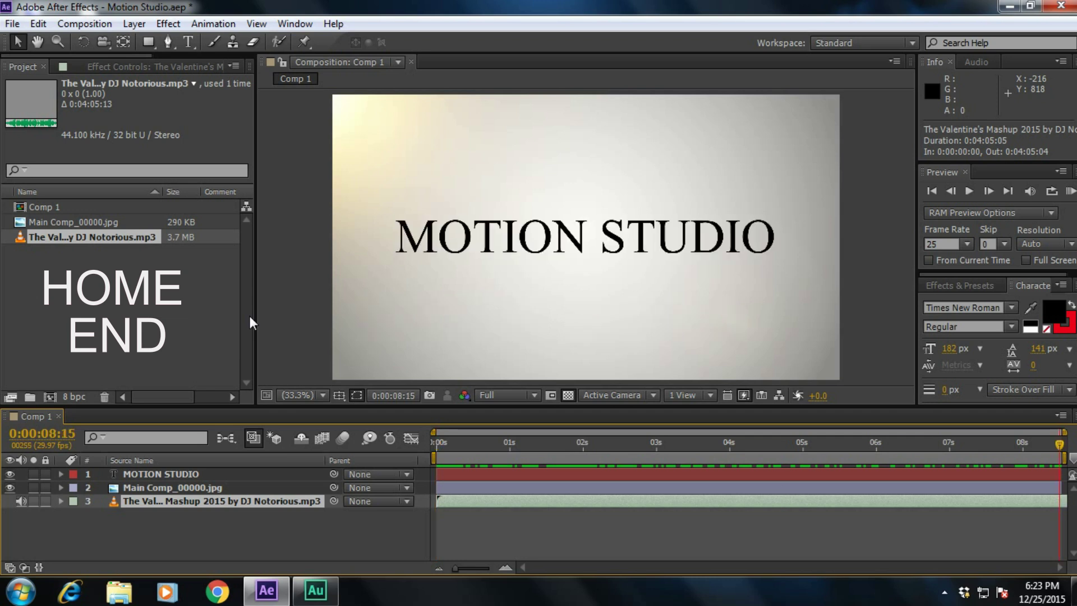
# Set the current time to 0:00:03:02 and jump it repeatedly between the composition's first and last frames.
pyautogui.click(660, 442)
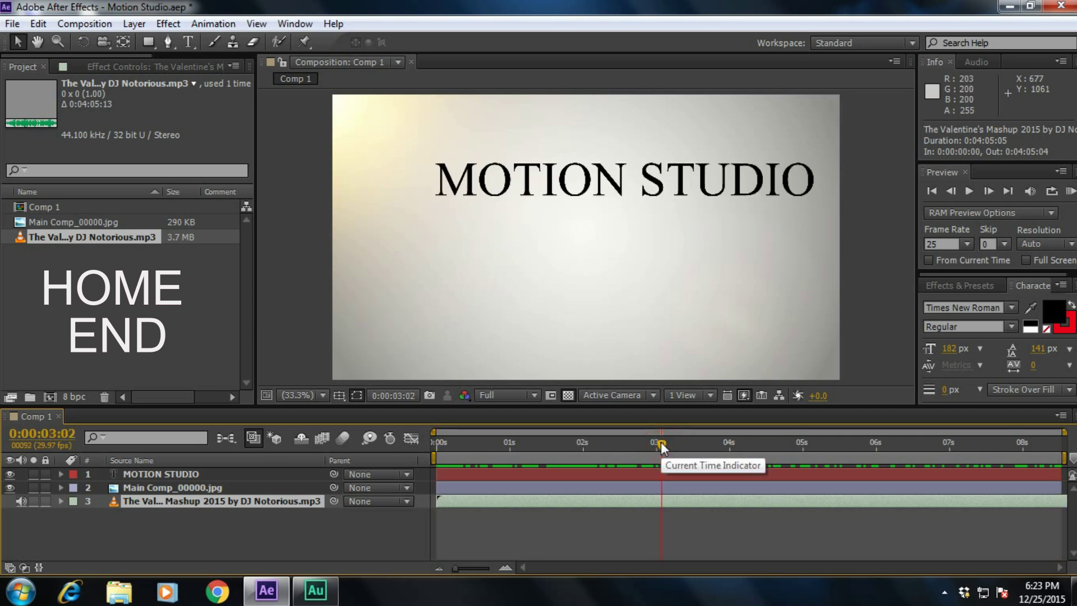
pyautogui.press('Home')
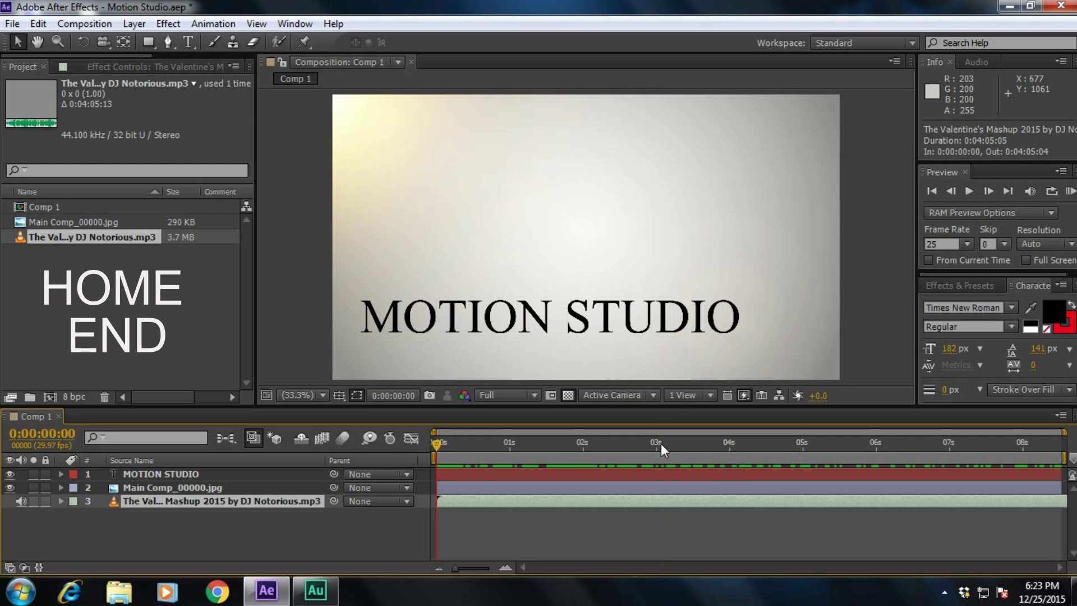
pyautogui.press('End')
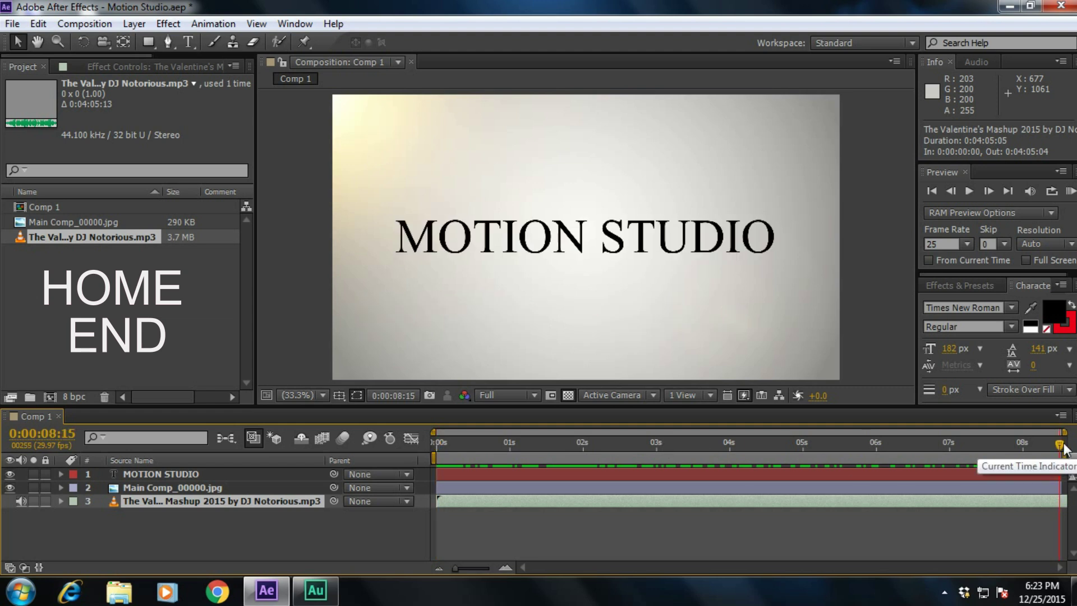
pyautogui.press('Home')
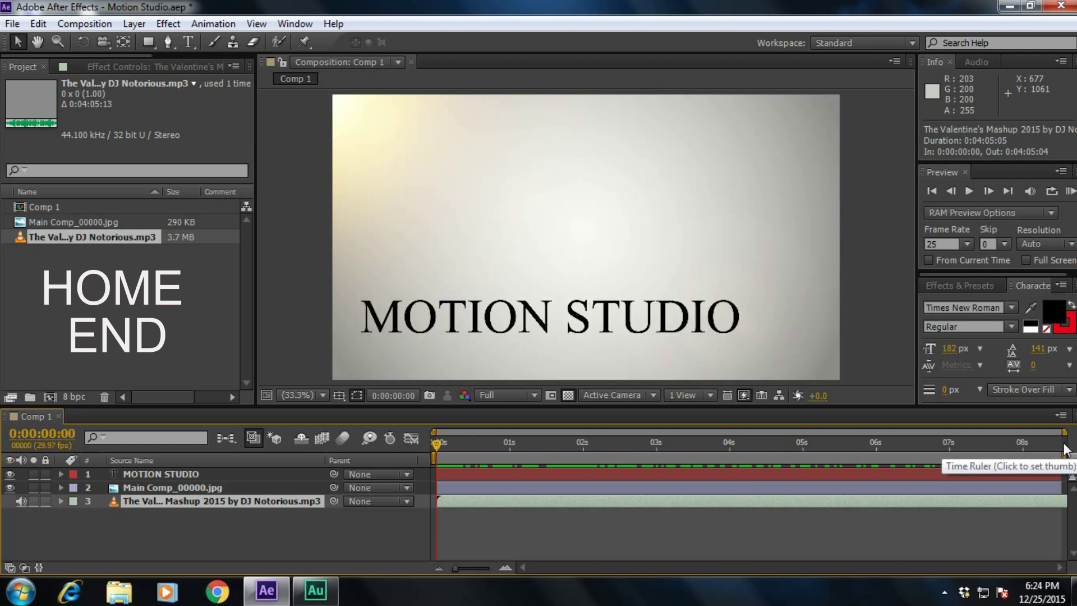
pyautogui.press('End')
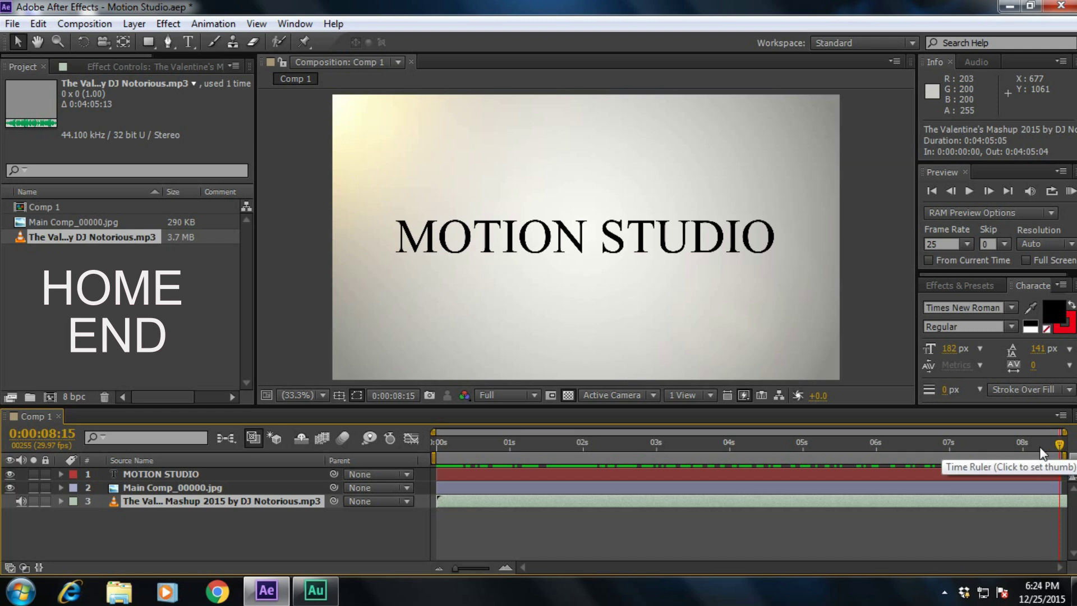
# Scrub the current time back to 0:00:01:02 and step it forward several single frames.
pyautogui.moveTo(818, 442); pyautogui.dragTo(518, 444)
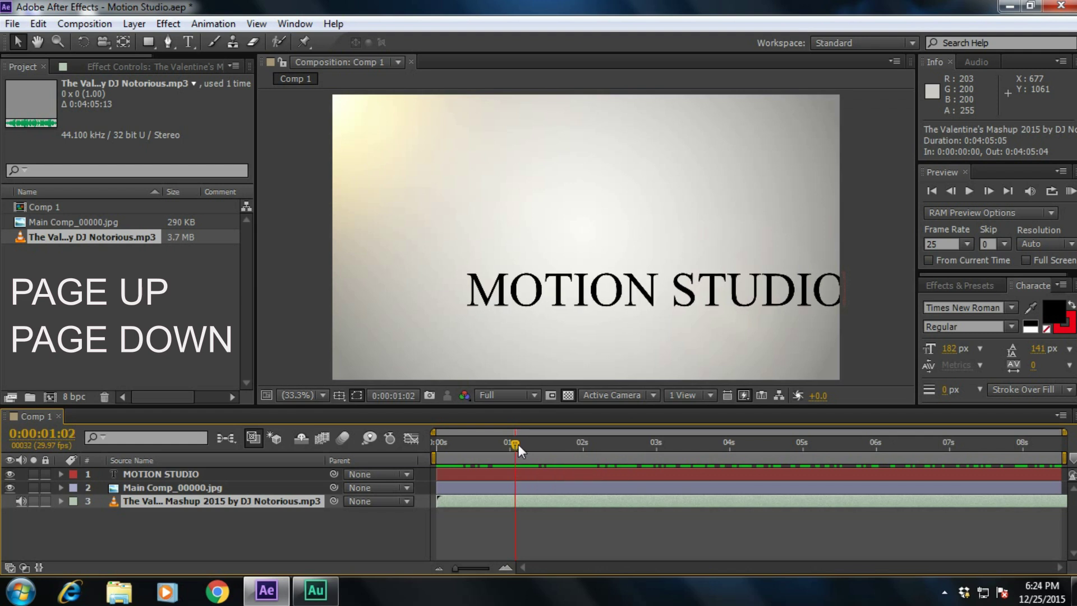
pyautogui.press('pagedown')
pyautogui.press('pagedown')
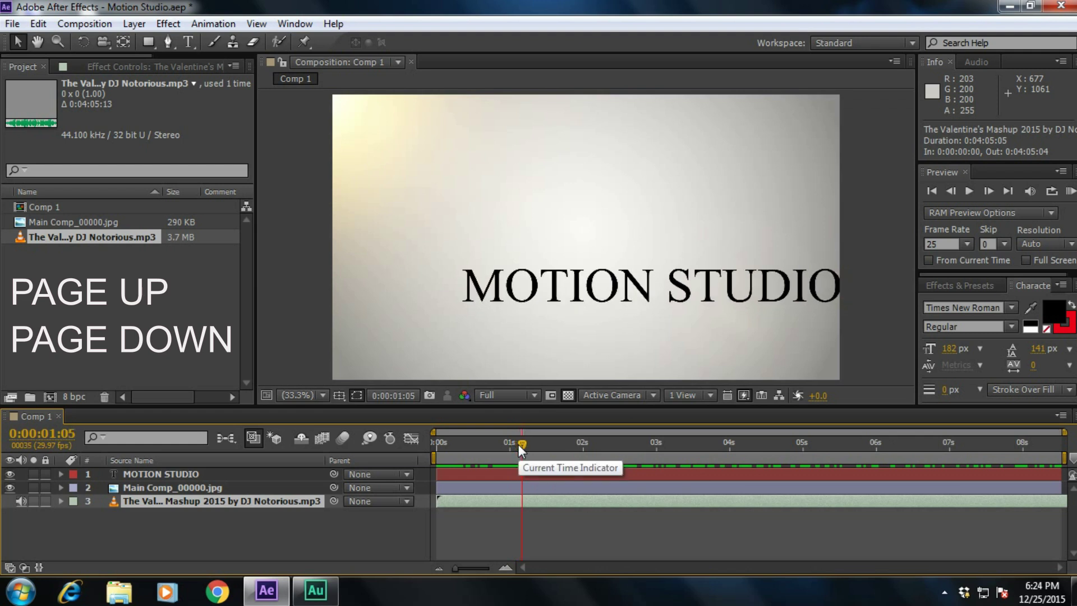
pyautogui.press('pagedown')
pyautogui.press('pagedown')
pyautogui.press('pagedown')
pyautogui.press('pagedown')
pyautogui.press('pagedown')
# Step the current time backward one frame at a time to 0:00:01:03.
pyautogui.press('pageup')
pyautogui.press('pageup')
pyautogui.press('pageup')
pyautogui.press('pageup')
pyautogui.press('pageup')
pyautogui.press('pageup')
pyautogui.press('pageup')
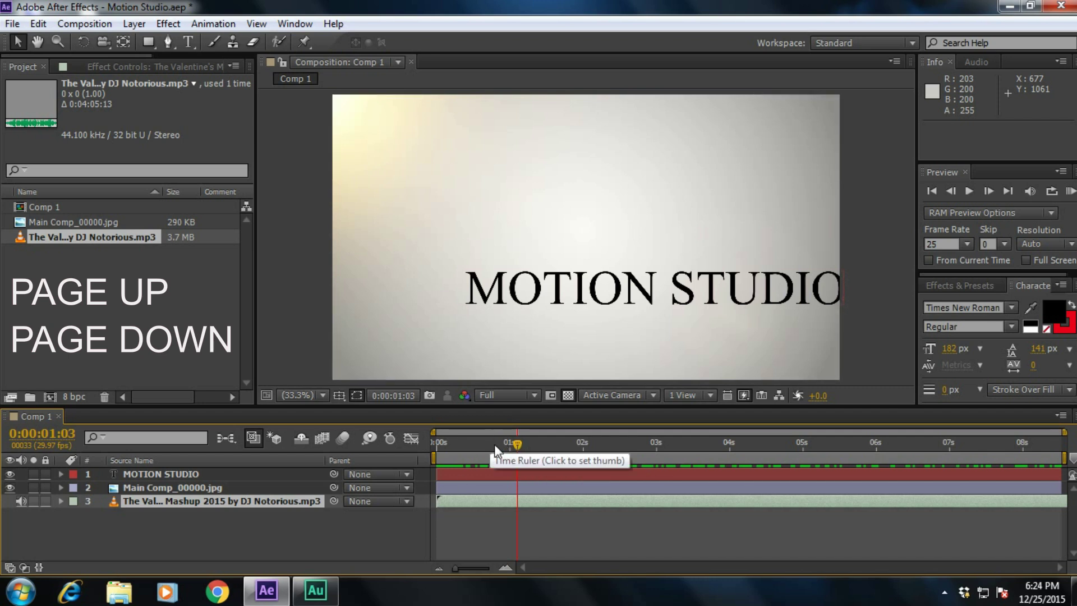
# Reveal the MOTION STUDIO layer's Position keyframes and jump to the previous keyframe at 0:00:01:00 and the following one at 0:00:02:03.
pyautogui.click(274, 464)
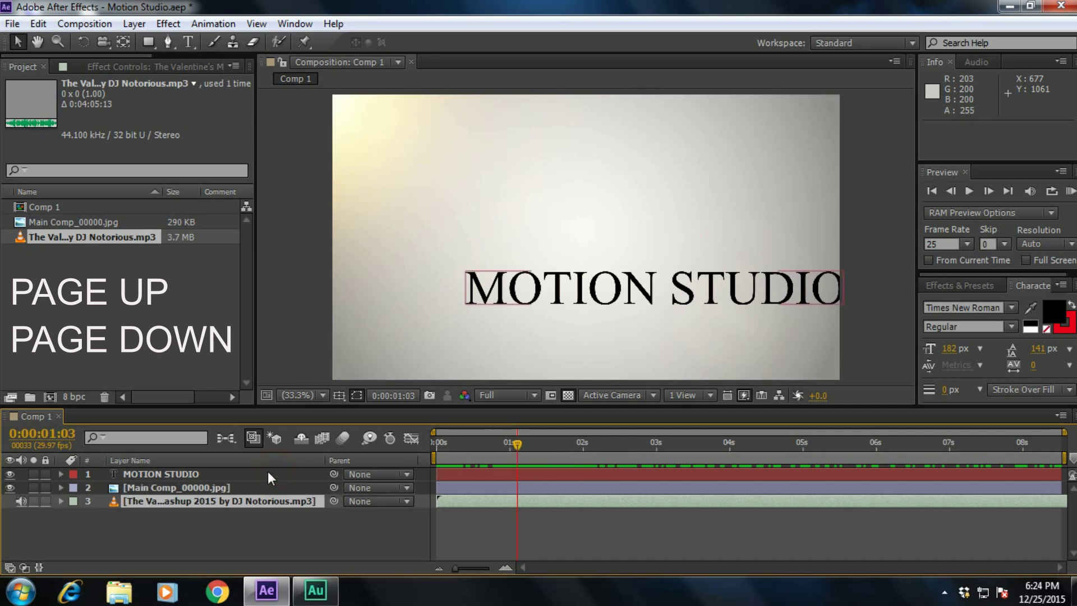
pyautogui.click(271, 459)
pyautogui.click(214, 474)
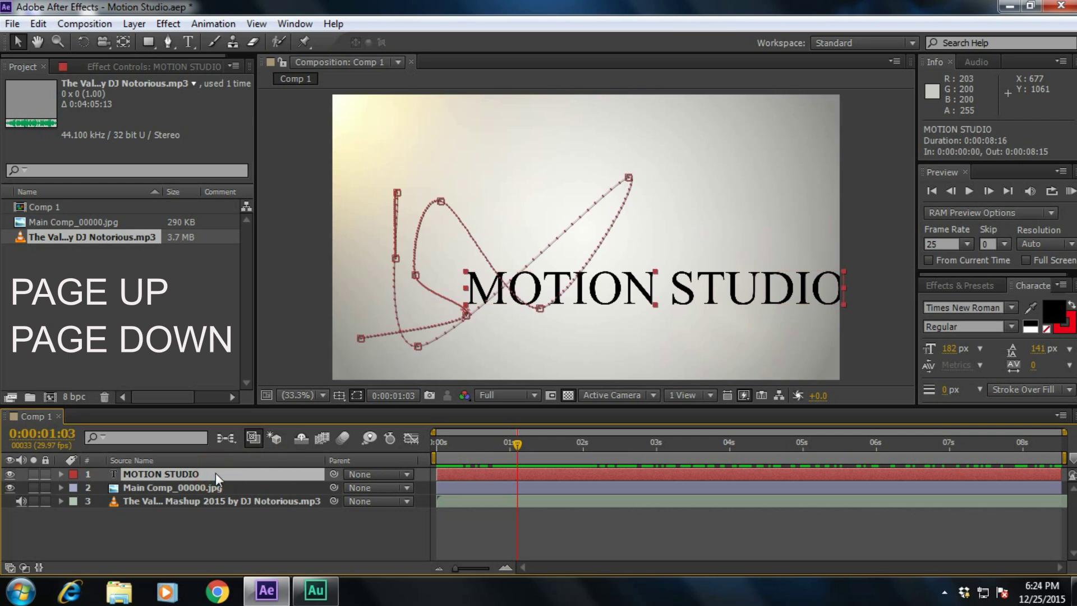
pyautogui.press('p')
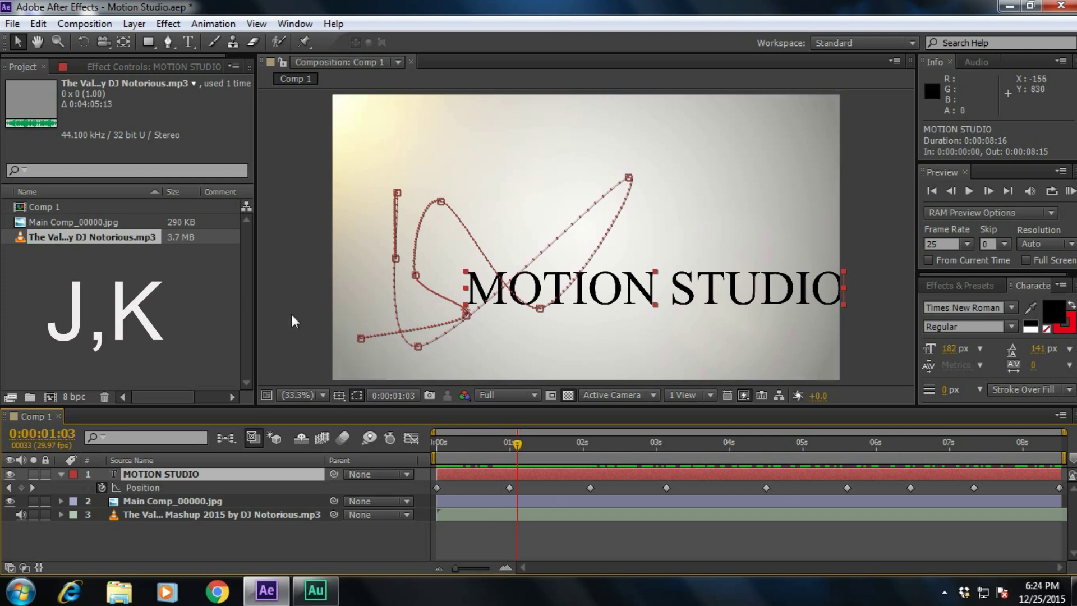
pyautogui.press('j')
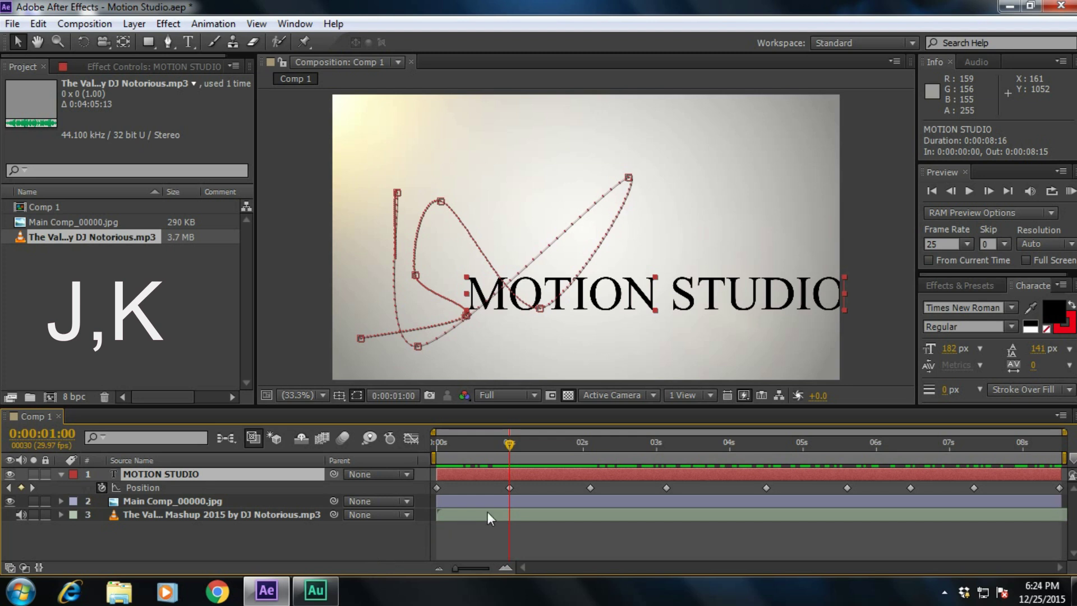
pyautogui.press('k')
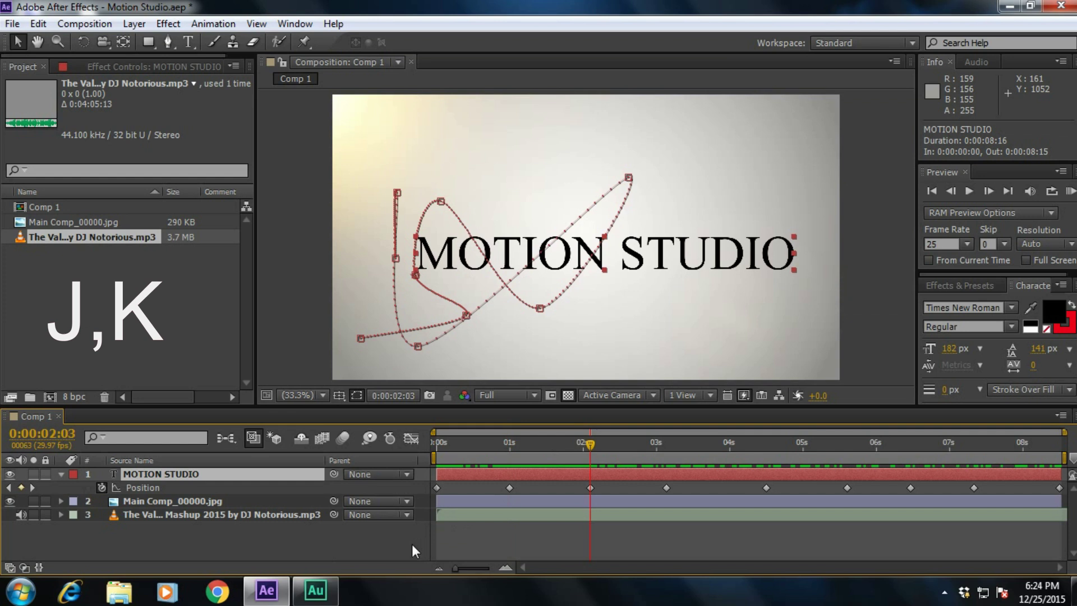
# Jump back through the MOTION STUDIO Position keyframes to 0:00:00:00, and forward to the keyframe at 0:00:05:18.
pyautogui.press('j')
pyautogui.press('j')
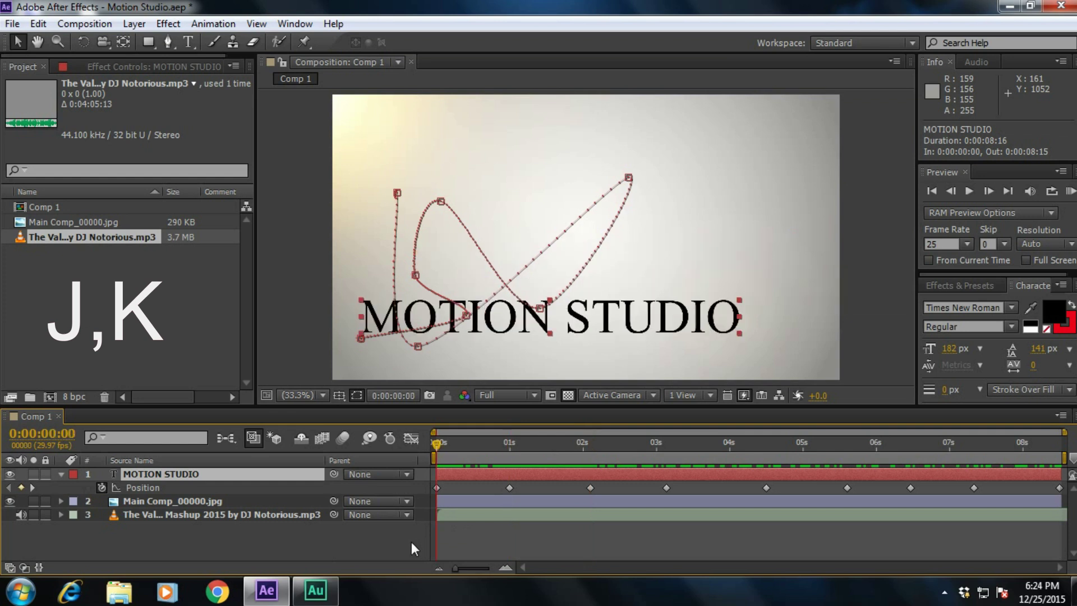
pyautogui.press('k')
pyautogui.press('k')
pyautogui.press('k')
pyautogui.press('k')
pyautogui.press('k')
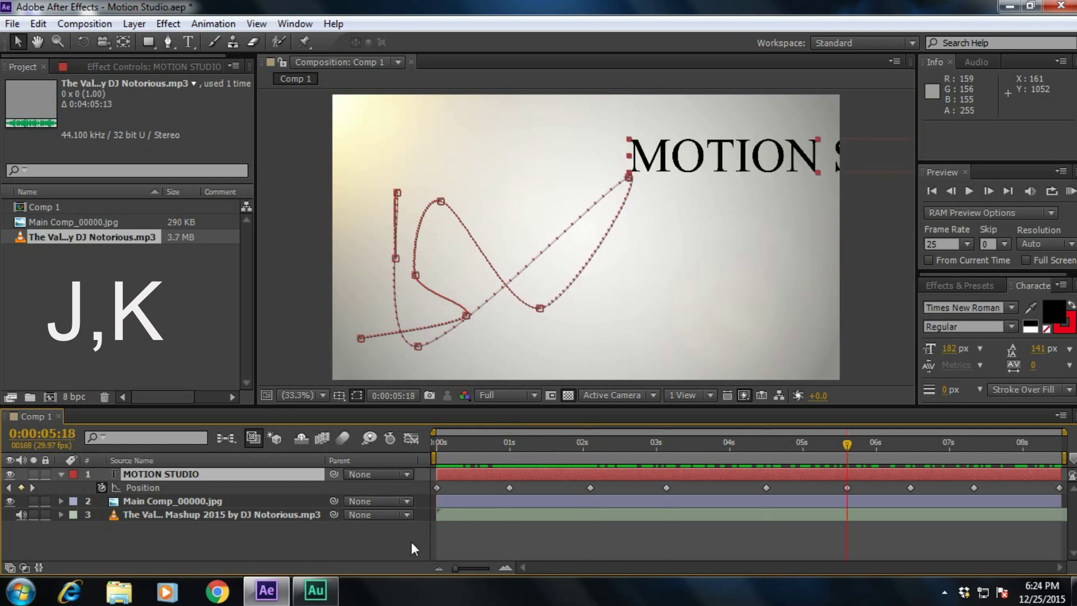
# Move back and forth between the Position keyframes, ending on the one at 0:00:01:00.
pyautogui.press('j')
pyautogui.press('j')
pyautogui.press('j')
pyautogui.press('j')
pyautogui.press('j')
pyautogui.press('k')
pyautogui.press('k')
pyautogui.press('k')
pyautogui.press('j')
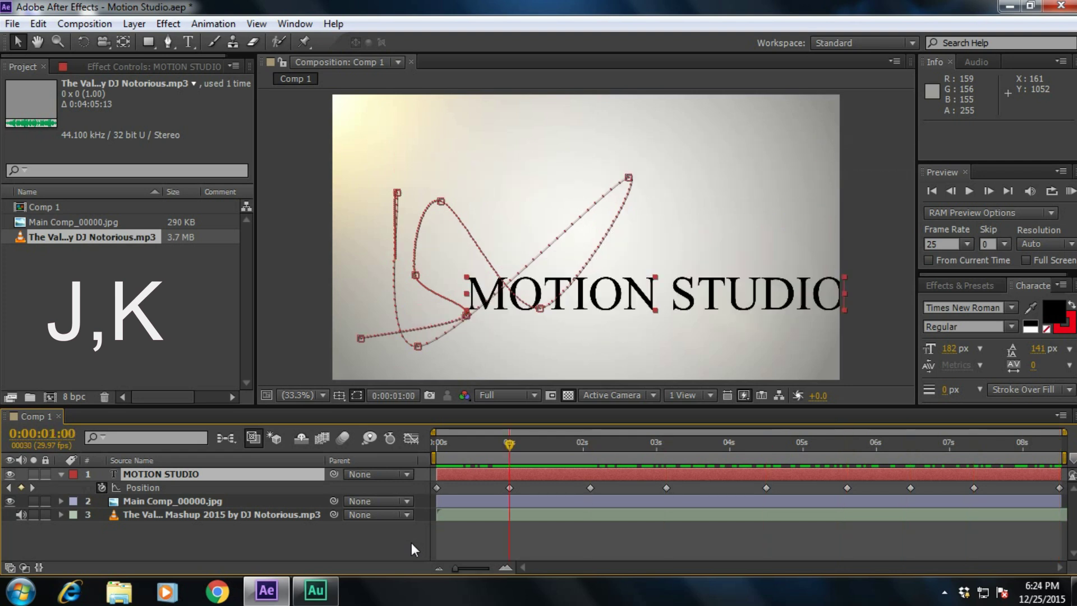
# Return to the first Position keyframe and advance keyframe by keyframe to the last one at 0:00:08:15.
pyautogui.press('j')
pyautogui.press('j')
pyautogui.press('k')
pyautogui.press('k')
pyautogui.press('k')
pyautogui.press('k')
pyautogui.press('k')
pyautogui.press('k')
pyautogui.press('k')
pyautogui.press('k')
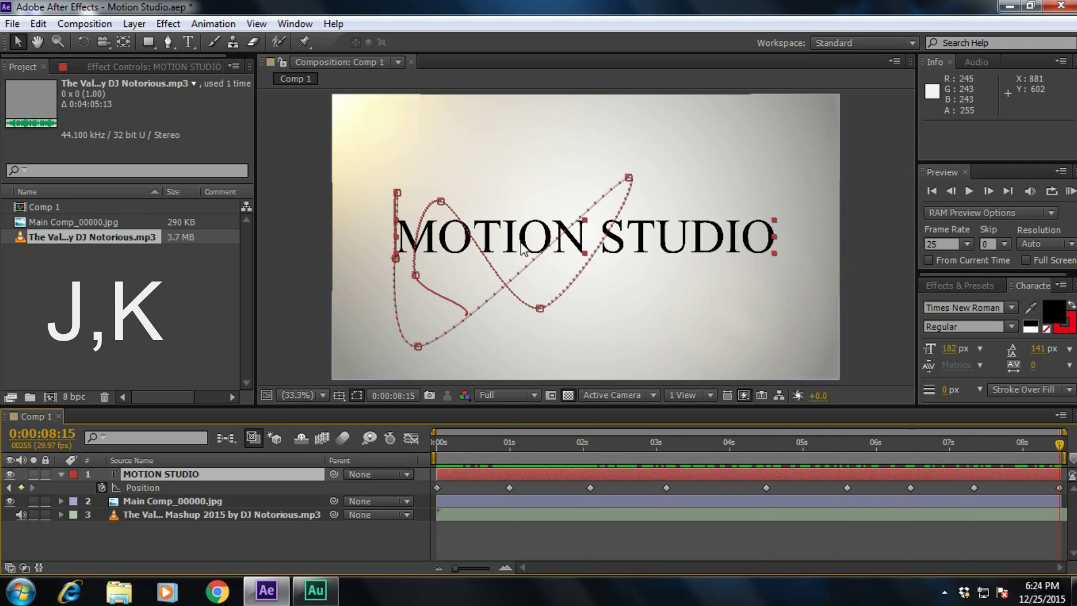
# Preview the composition from 0:00:00:06, stop playback and place the current time at 0:00:00:13.
pyautogui.moveTo(525, 429); pyautogui.dragTo(450, 443)
pyautogui.press('space')
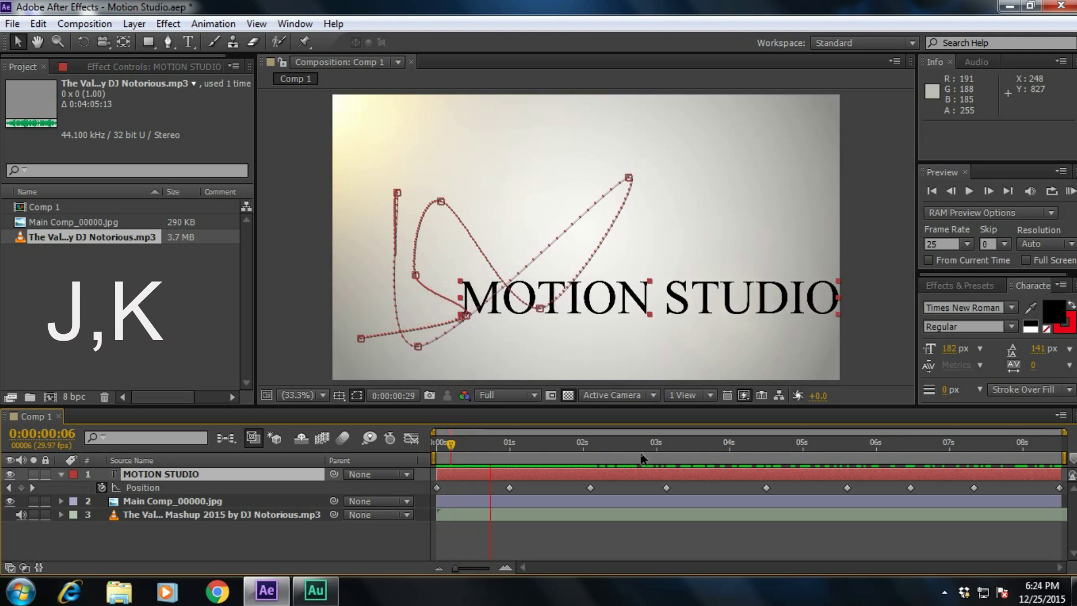
pyautogui.click(483, 448)
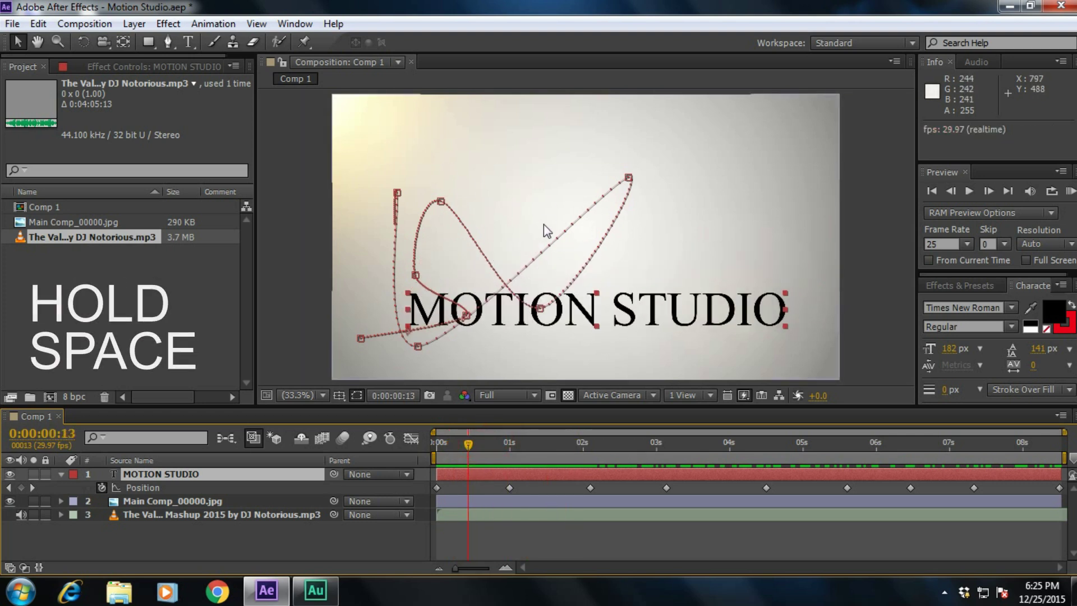
# Pan the composition view with the temporary Hand tool.
pyautogui.press('space')
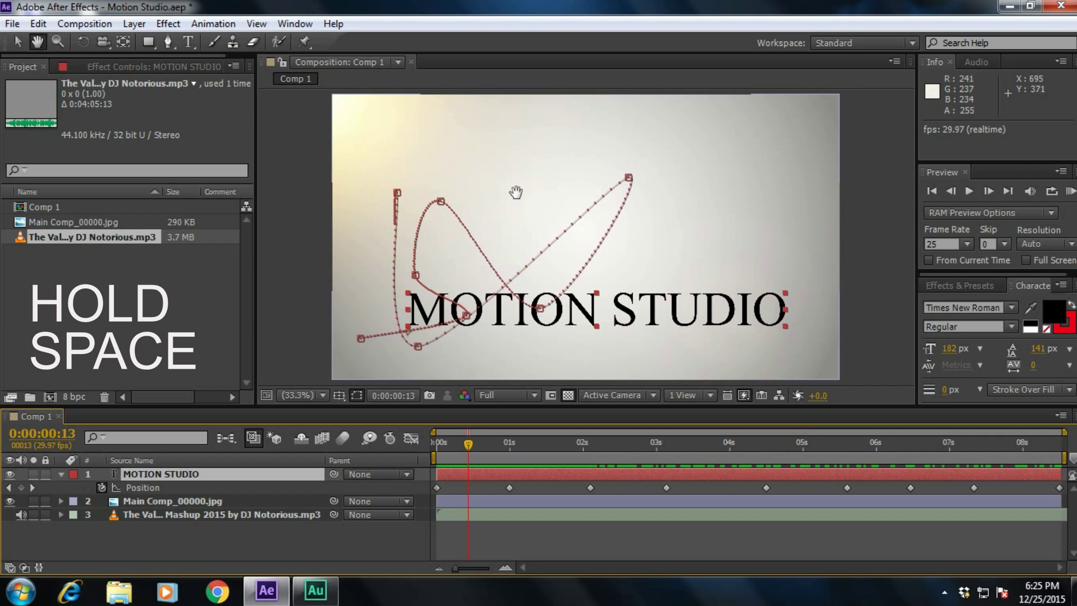
pyautogui.moveTo(516, 192)
pyautogui.mouseDown()
pyautogui.moveTo(600, 192)
pyautogui.moveTo(490, 168)
pyautogui.moveTo(621, 216)
pyautogui.moveTo(498, 173)
pyautogui.moveTo(514, 186)
pyautogui.mouseUp()
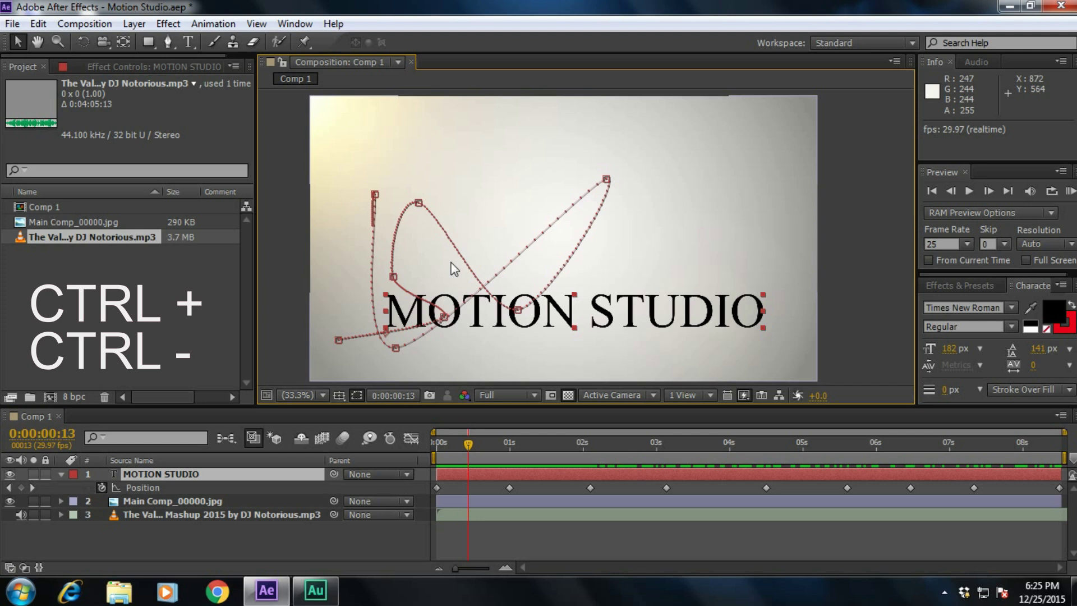
# Magnify the composition view to 200%.
pyautogui.hotkey('ctrl', '=')
pyautogui.hotkey('ctrl', '=')
pyautogui.hotkey('ctrl', '=')
pyautogui.hotkey('ctrl', '=')
pyautogui.hotkey('ctrl', '=')
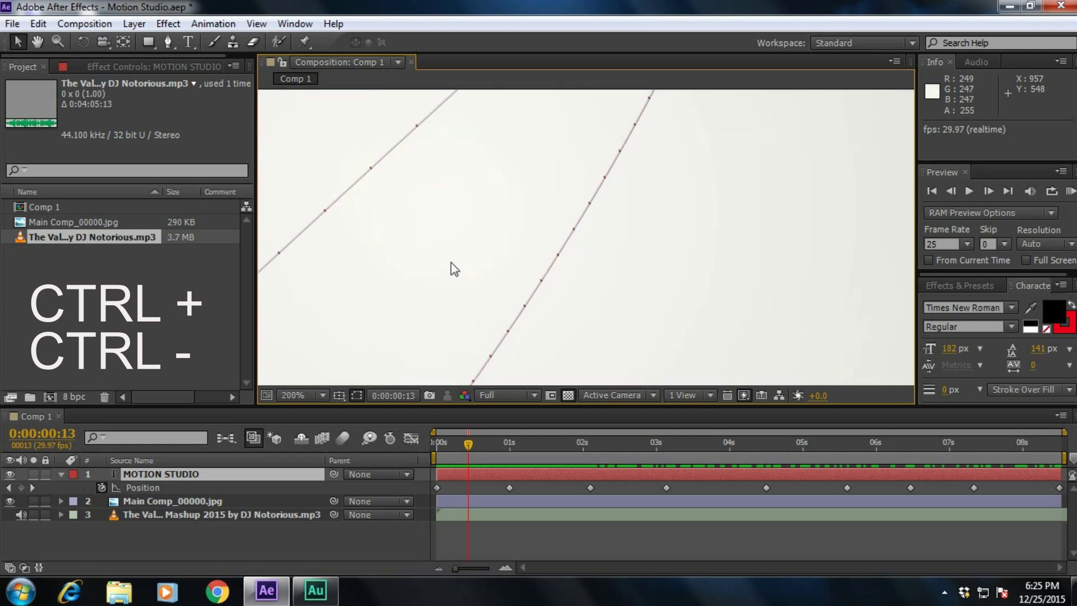
# Reduce the composition view's magnification to 25%.
pyautogui.hotkey('ctrl', '-')
pyautogui.hotkey('ctrl', '-')
pyautogui.hotkey('ctrl', '-')
pyautogui.hotkey('ctrl', '-')
pyautogui.hotkey('ctrl', '-')
pyautogui.hotkey('ctrl', '-')
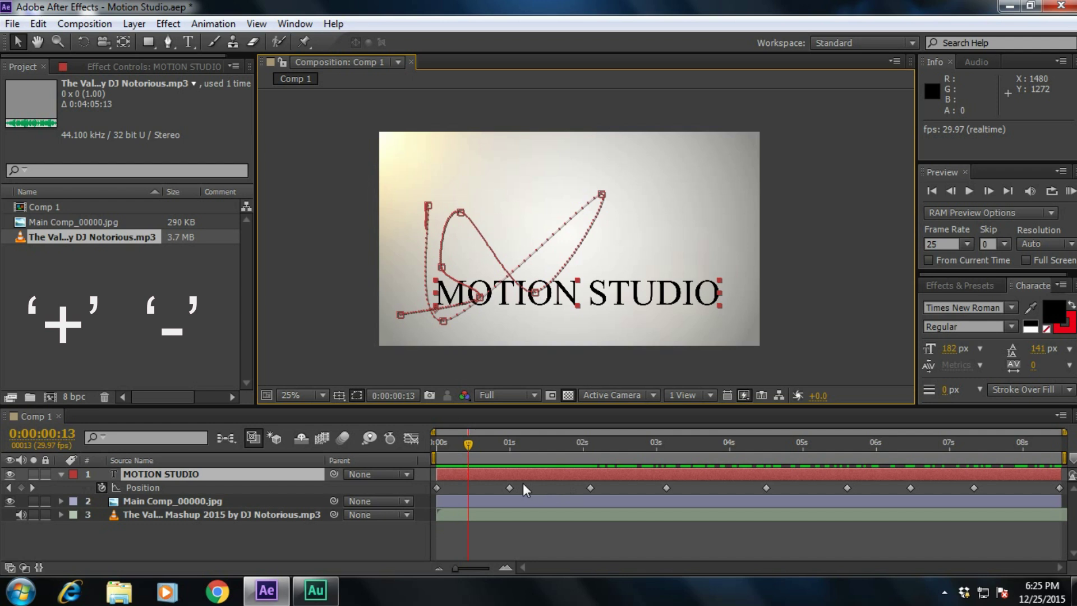
# Zoom the timeline in to individual frames around 0:00:00:13 and back out to the full composition duration.
pyautogui.press('=')
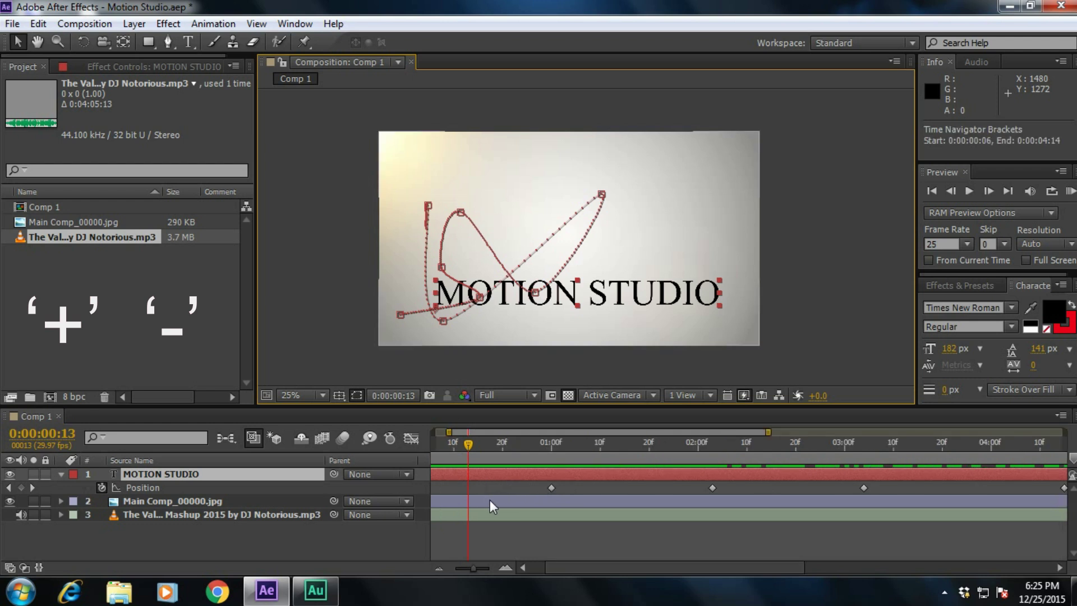
pyautogui.press('=')
pyautogui.press('=')
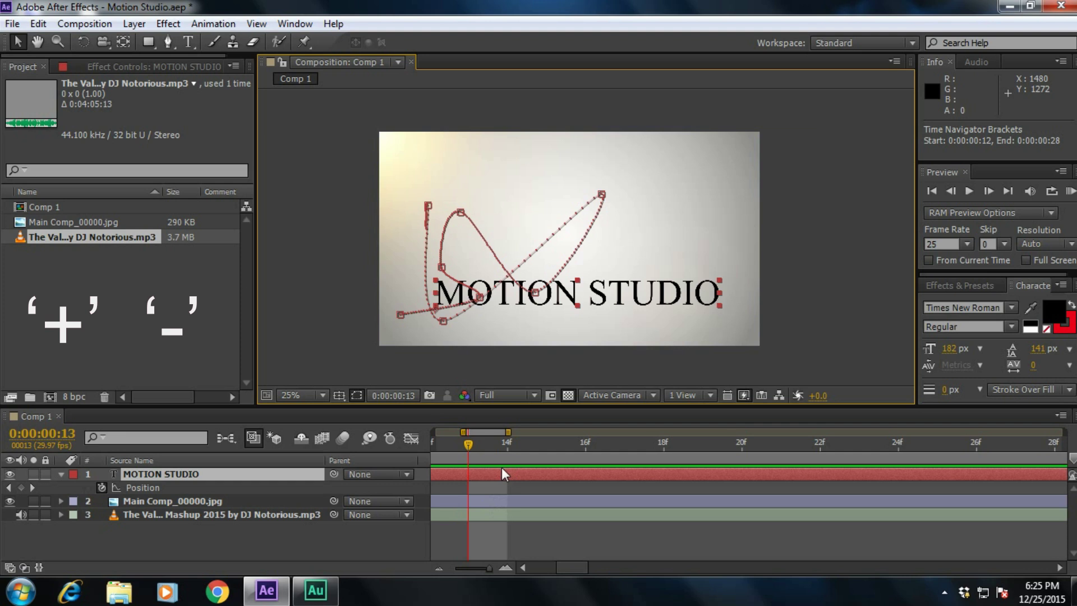
pyautogui.press('-')
pyautogui.press('-')
pyautogui.press('-')
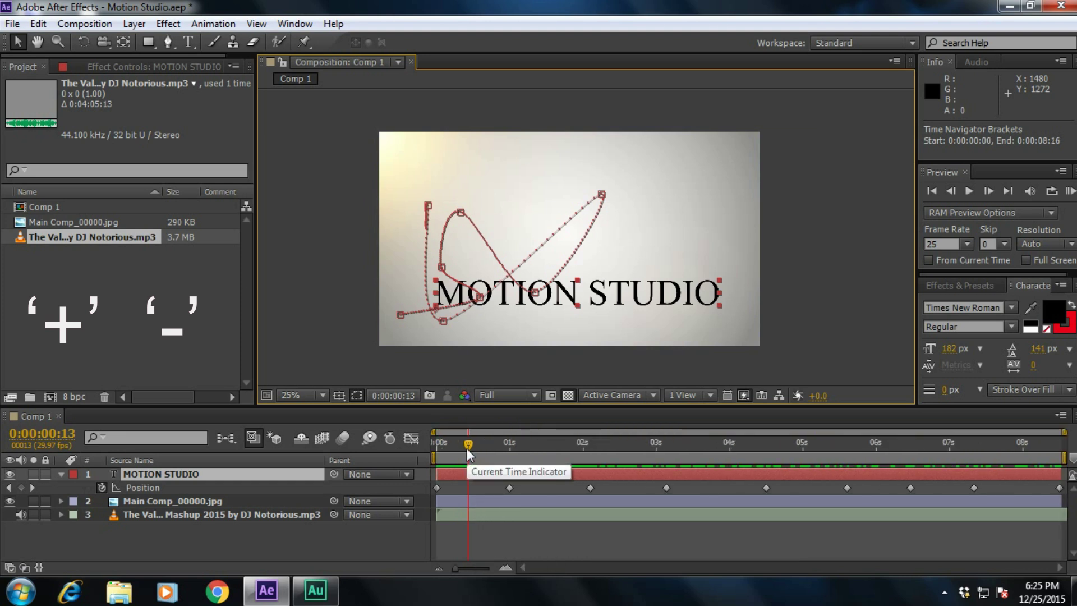
# Repeat the timeline zoom in to frame level and back out, and dismiss the Windows color scheme dialog.
pyautogui.press('=')
pyautogui.press('=')
pyautogui.press('=')
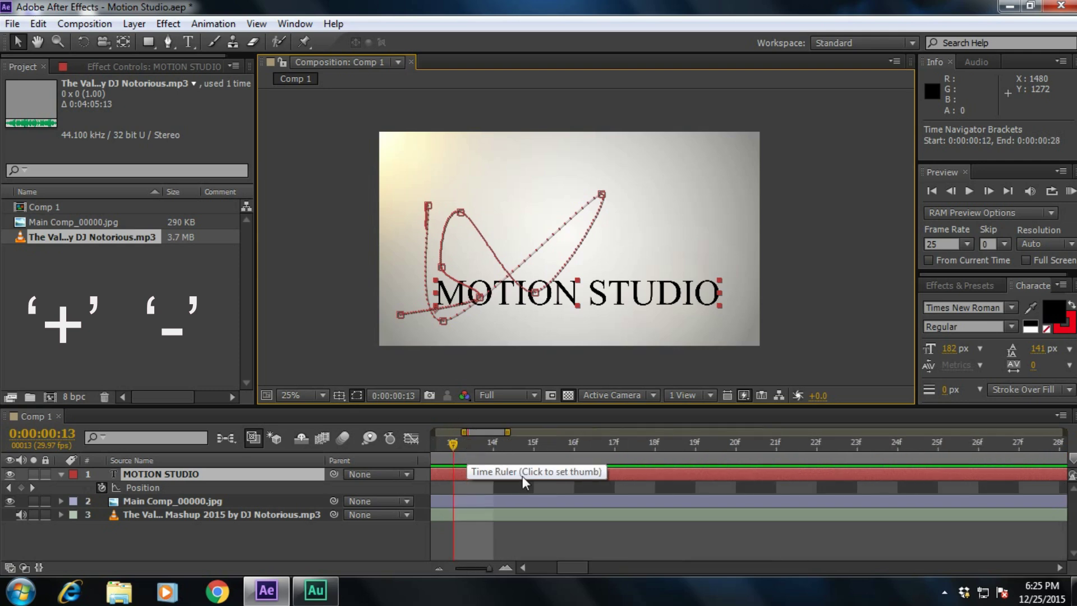
pyautogui.press('-')
pyautogui.press('-')
pyautogui.press('-')
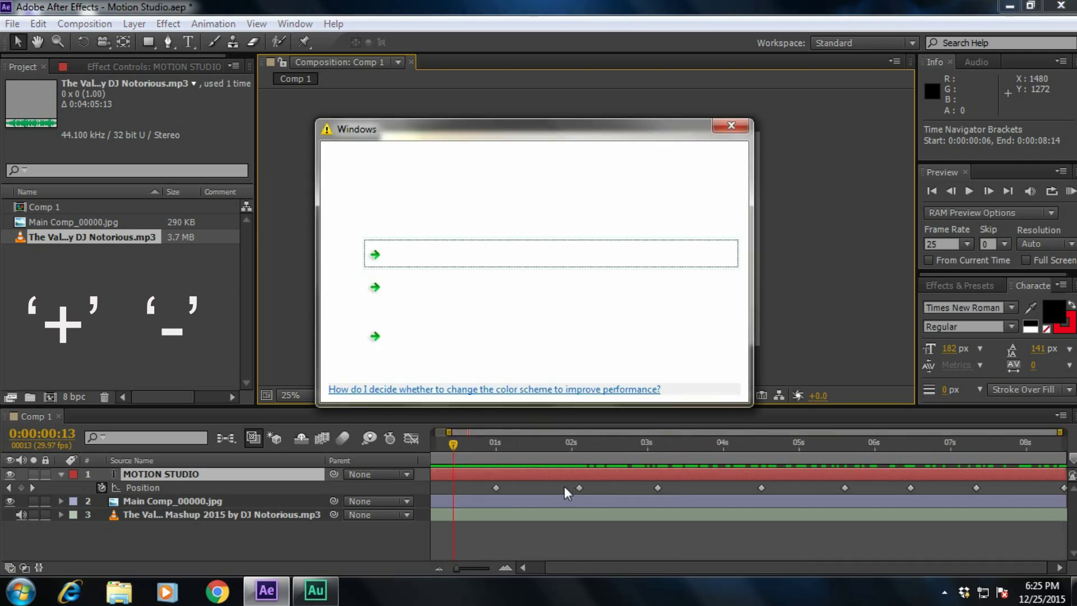
pyautogui.click(732, 126)
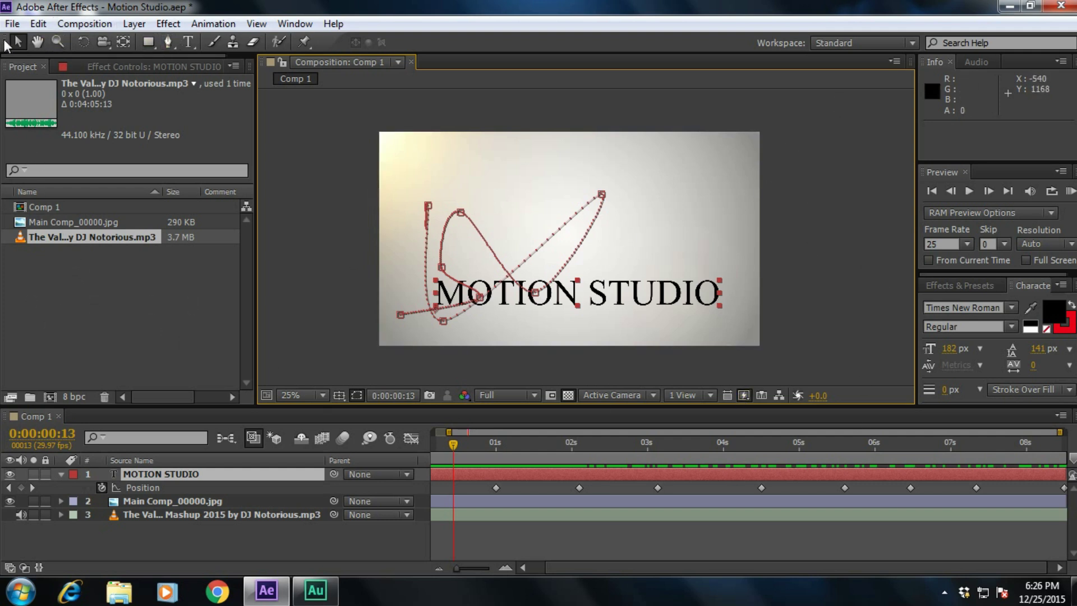
# Activate the Zoom tool and switch back to the Selection tool.
pyautogui.click(58, 40)
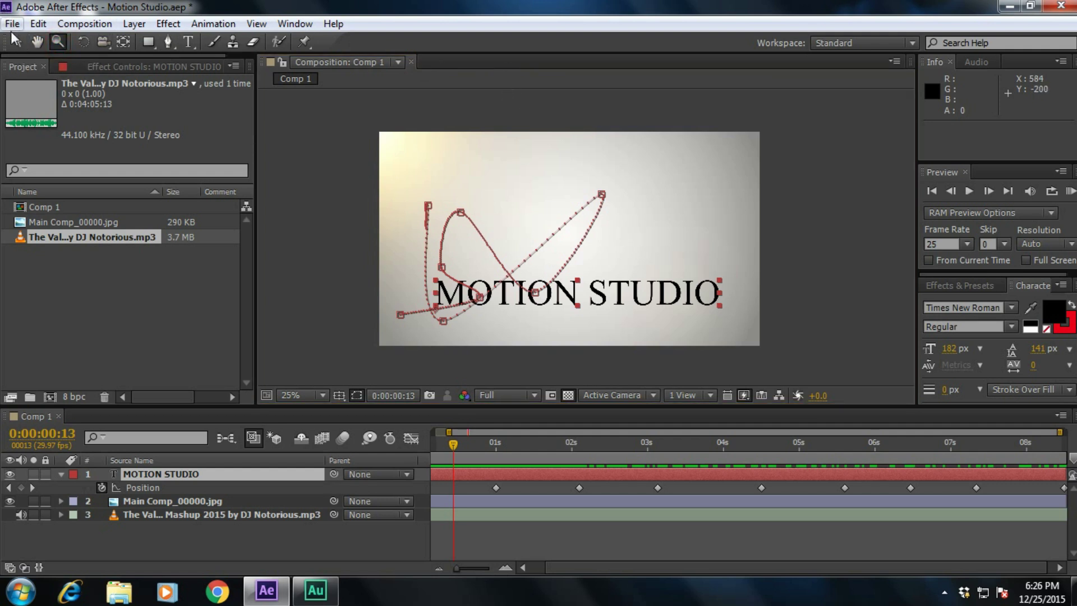
pyautogui.press('v')
pyautogui.press('v')
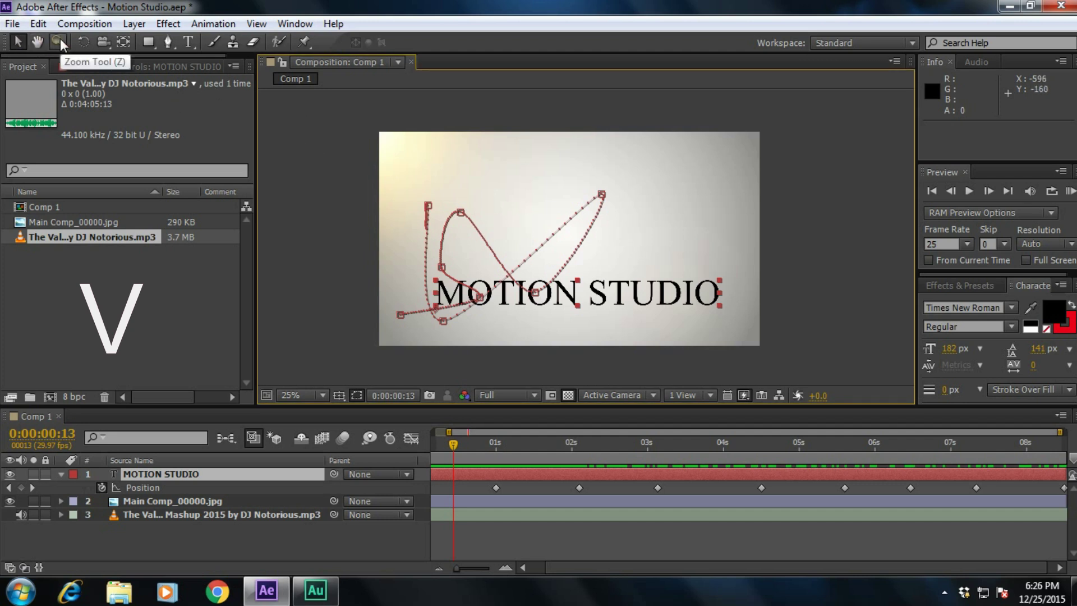
# Rotate the Main Comp_00000.jpg background layer freehand with the Rotation tool and undo the rotation.
pyautogui.press('w')
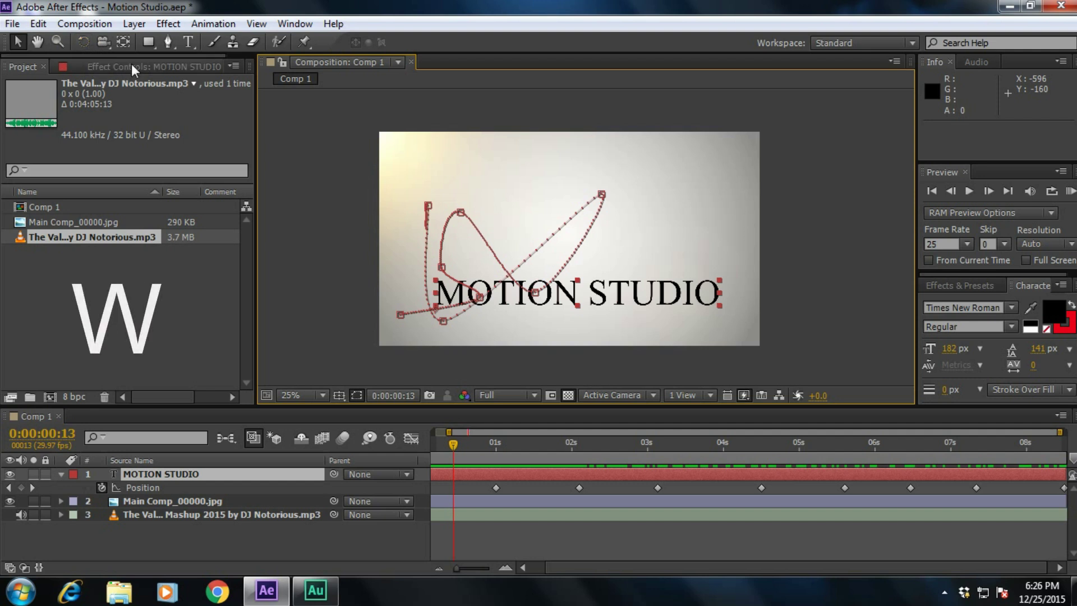
pyautogui.moveTo(746, 145); pyautogui.dragTo(754, 123)
pyautogui.hotkey('ctrl', 'z')
pyautogui.hotkey('ctrl', 'z')
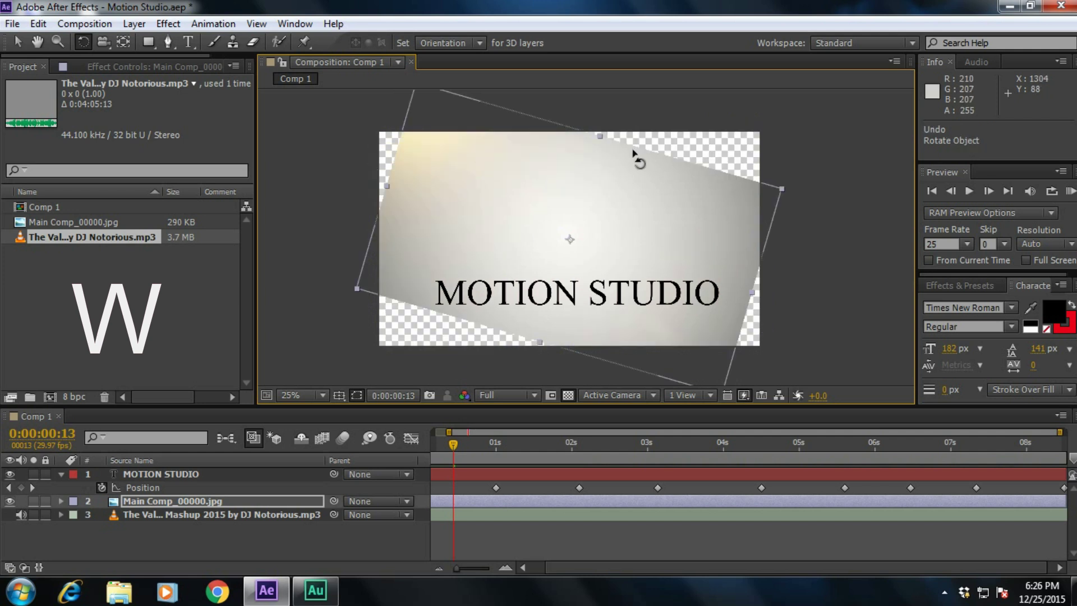
# Activate the camera tool and cycle through its variants.
pyautogui.click(101, 44)
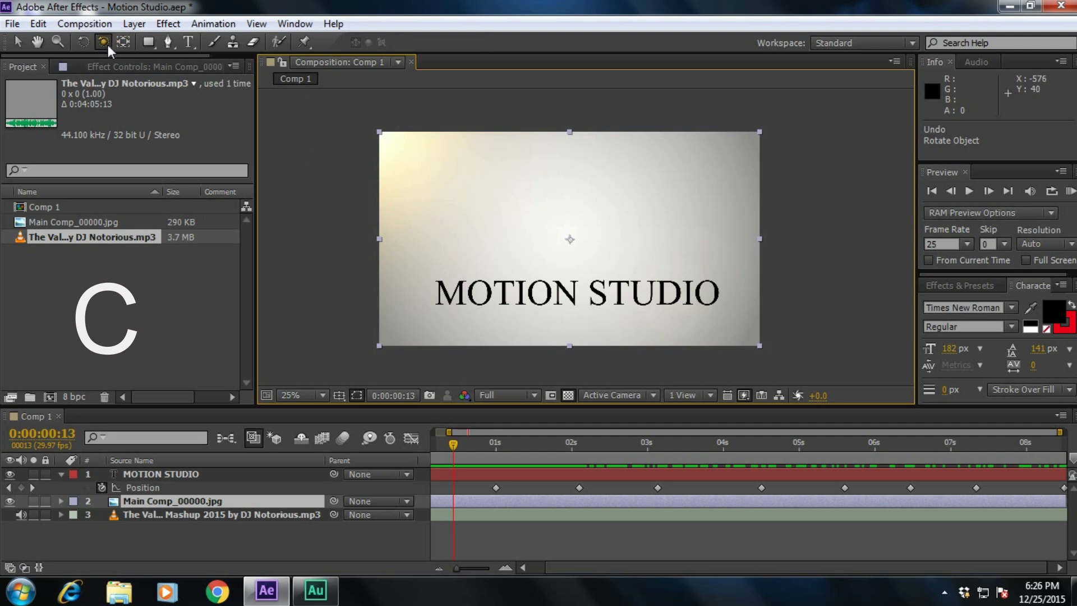
pyautogui.press('c')
pyautogui.press('c')
pyautogui.press('c')
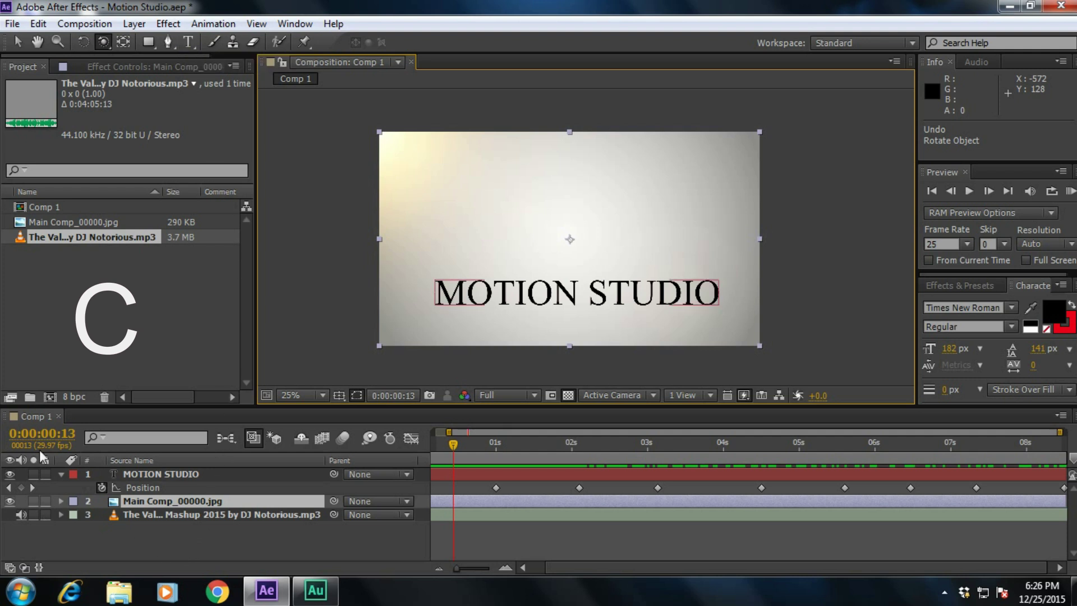
# Collapse the MOTION STUDIO layer's properties and return to the Selection tool.
pyautogui.click(60, 475)
pyautogui.click(15, 42)
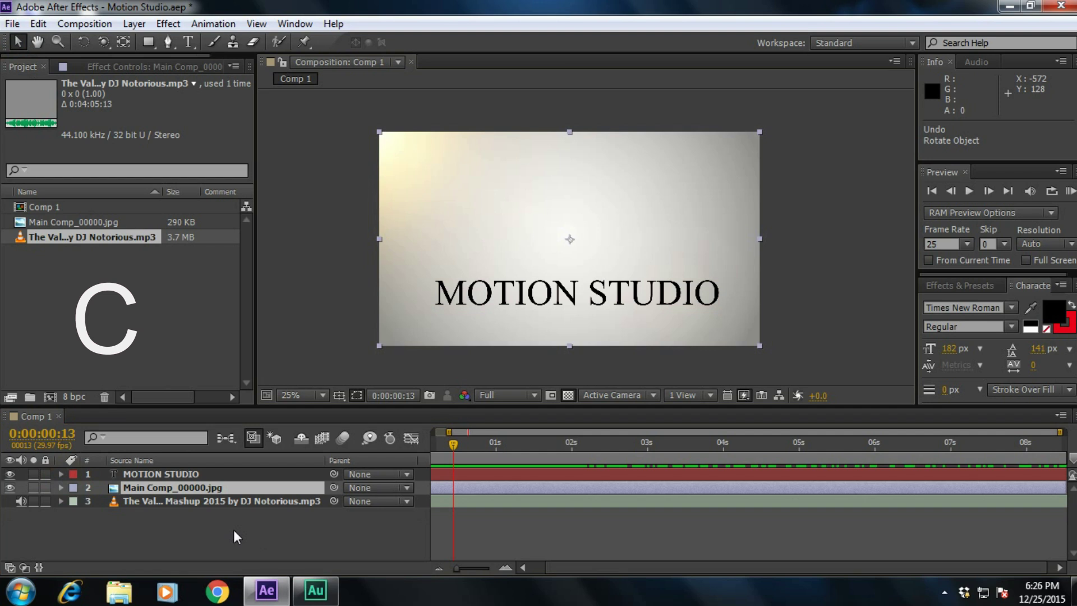
# Activate the Type tool, switch it to its vertical variant and close the Paragraph panel.
pyautogui.hotkey('ctrl', 't')
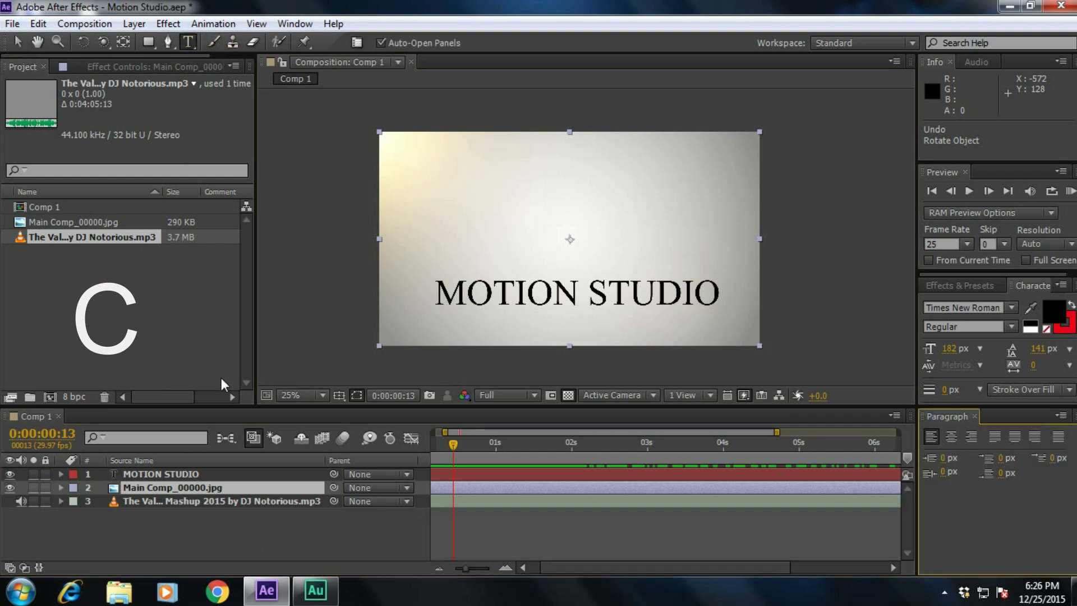
pyautogui.hotkey('ctrl', 't')
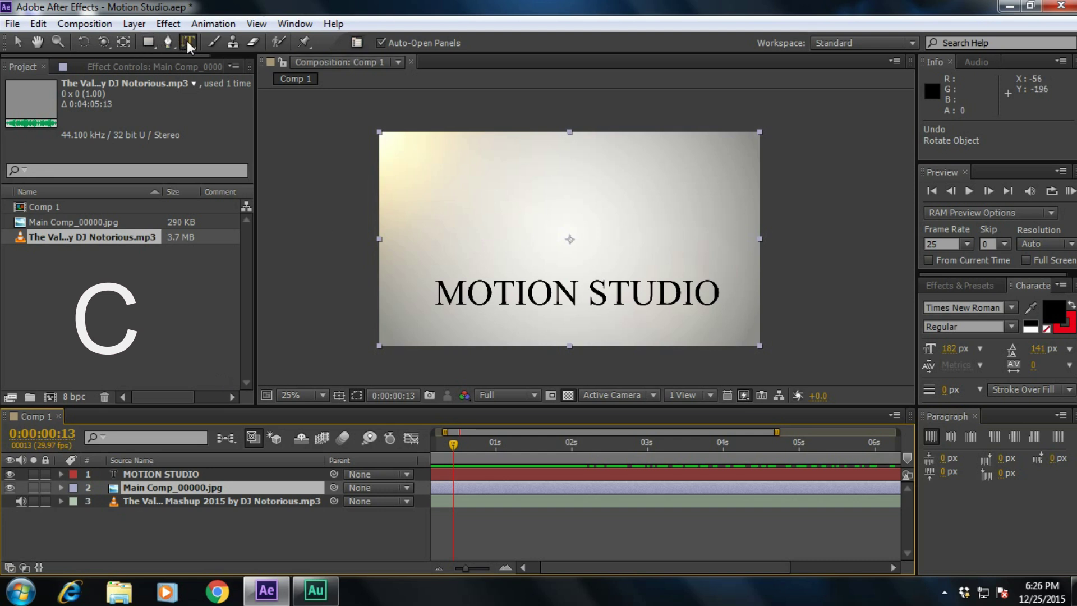
pyautogui.hotkey('ctrl', 't')
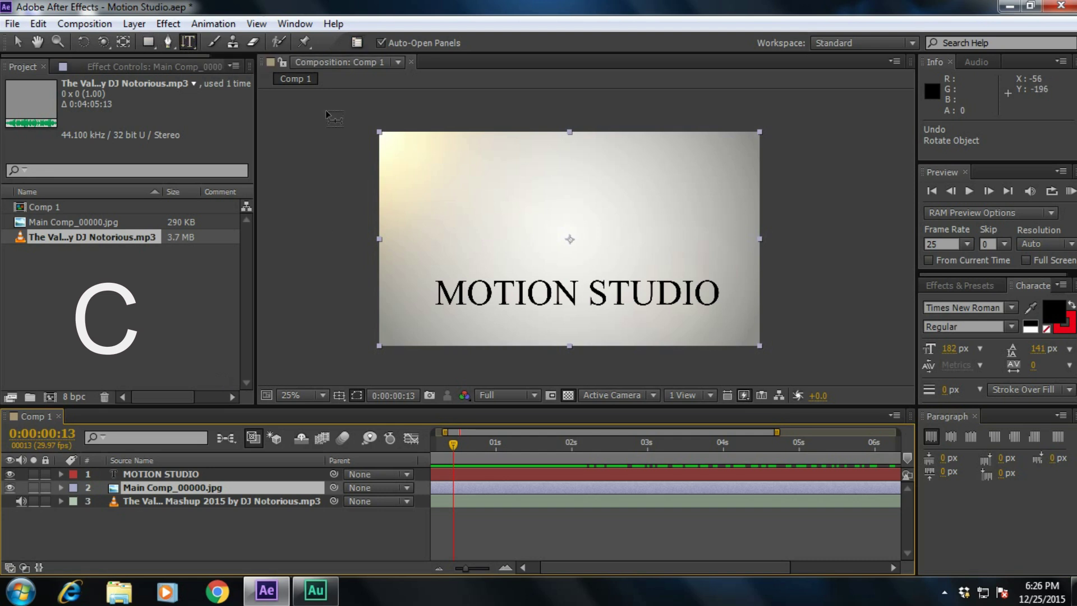
pyautogui.click(974, 416)
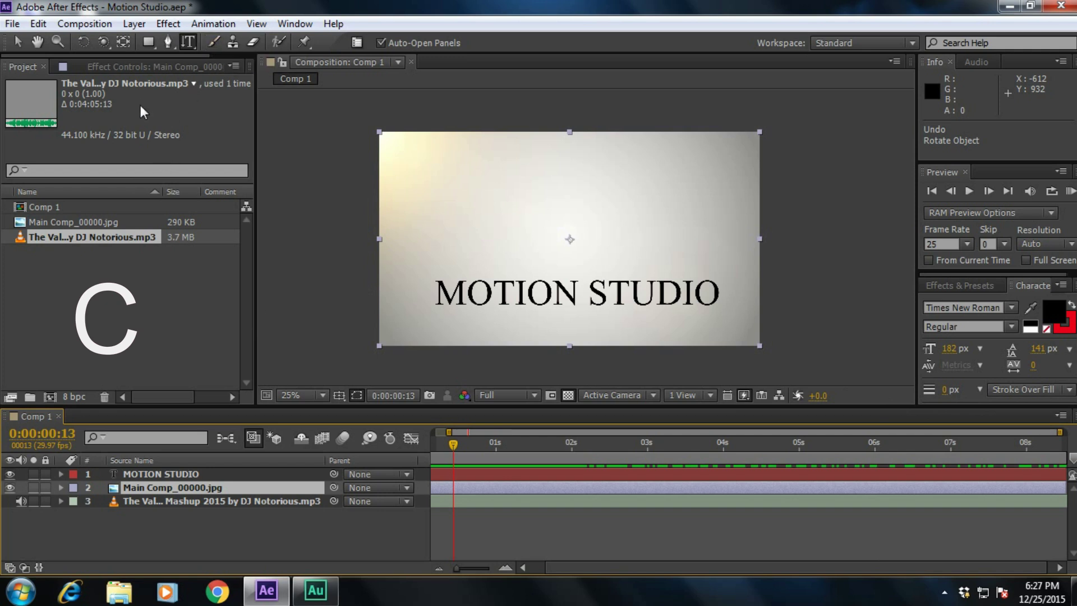
pyautogui.rightClick(225, 540)
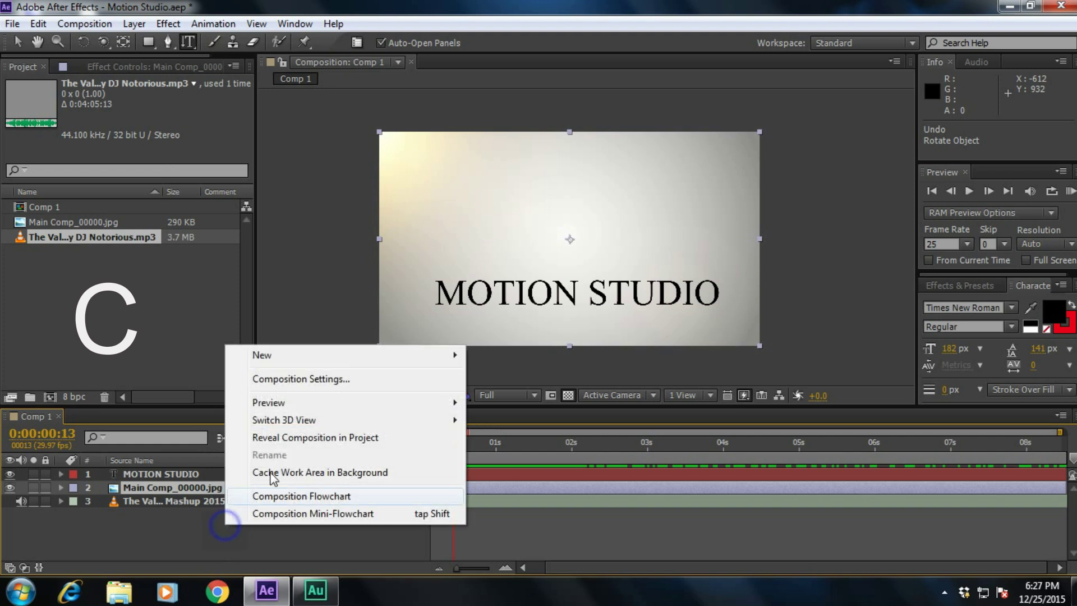
pyautogui.moveTo(392, 358)
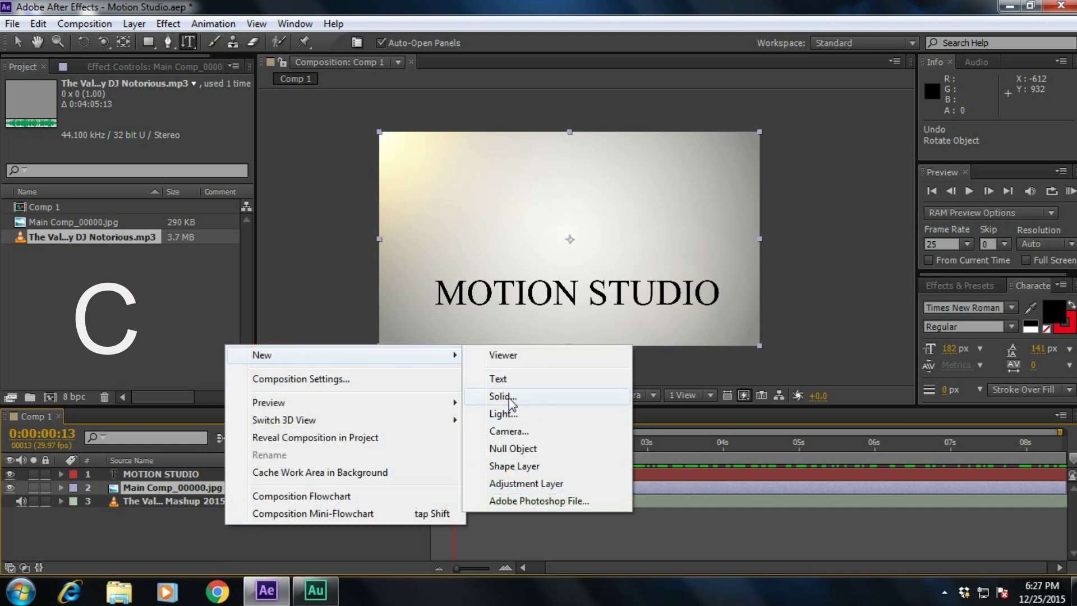
pyautogui.click(302, 545)
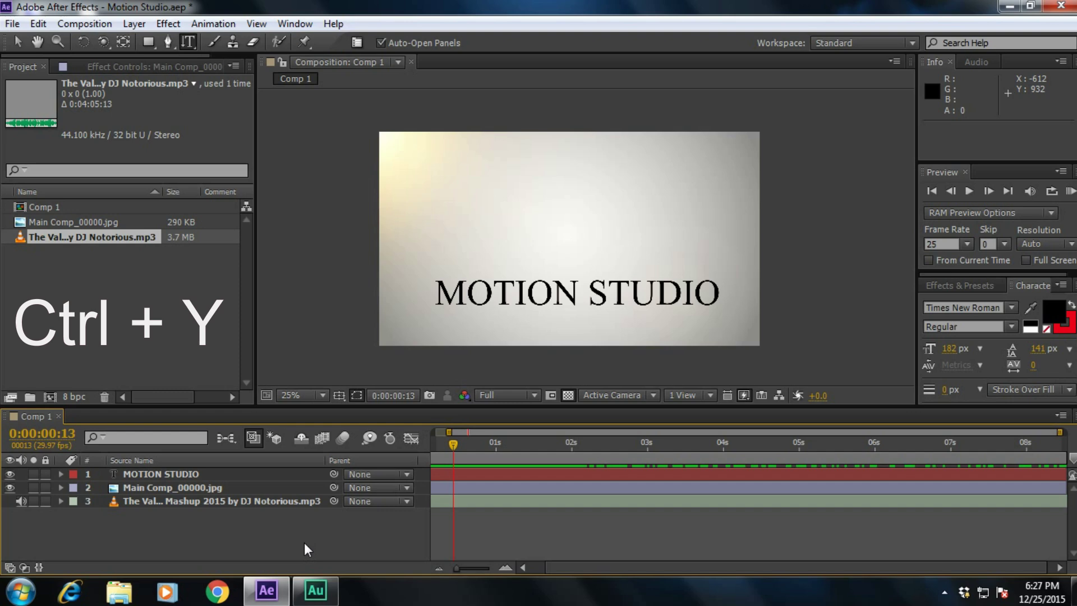
# Create a 1920 x 1080 px black solid layer named Black Solid 1 and return to the Selection tool.
pyautogui.hotkey('ctrl', 'y')
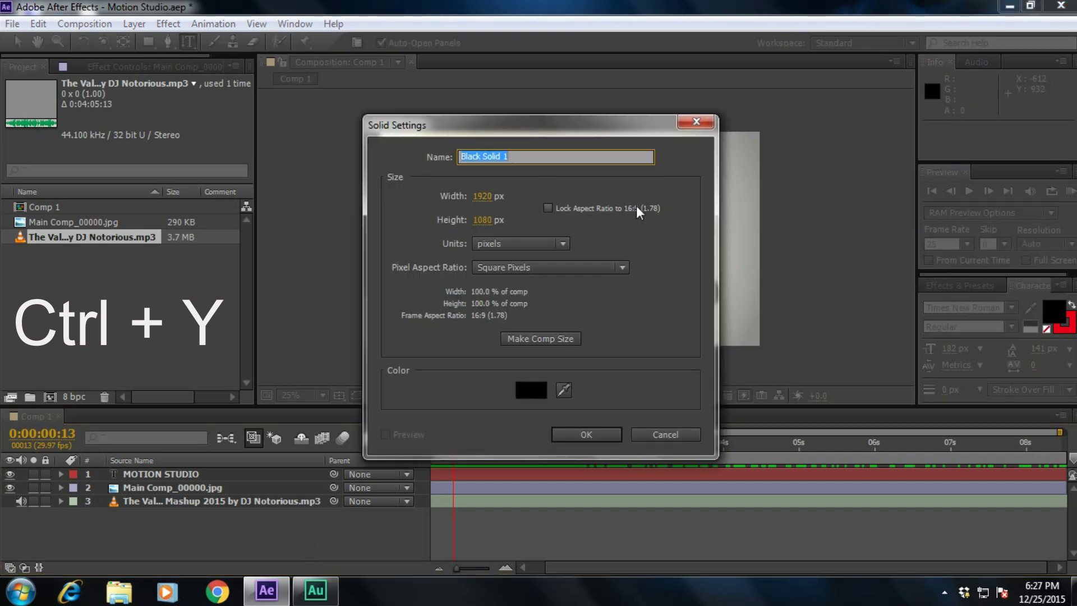
pyautogui.click(606, 436)
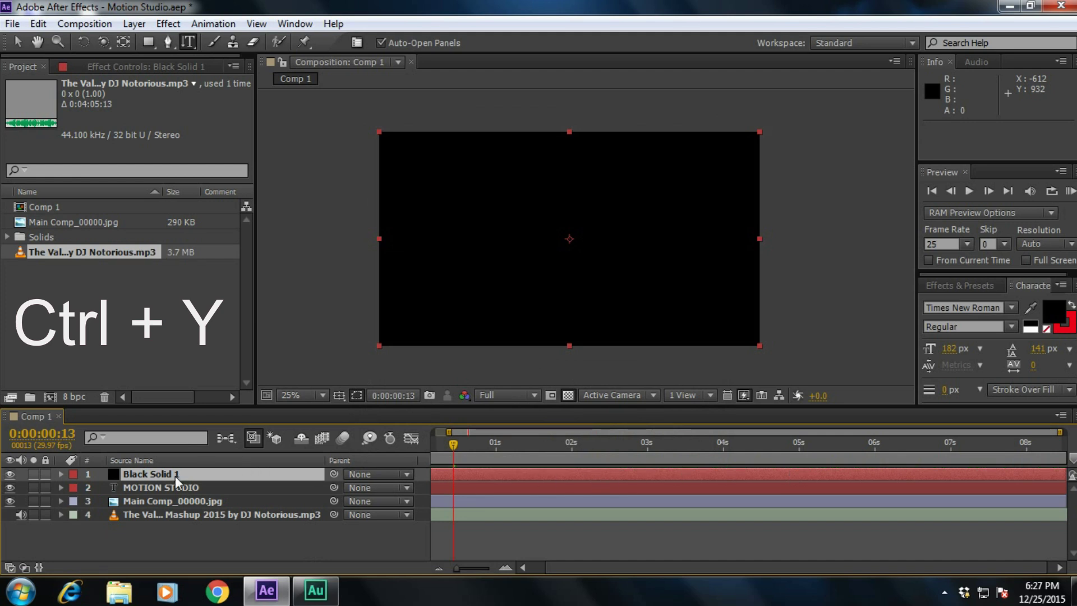
pyautogui.click(15, 46)
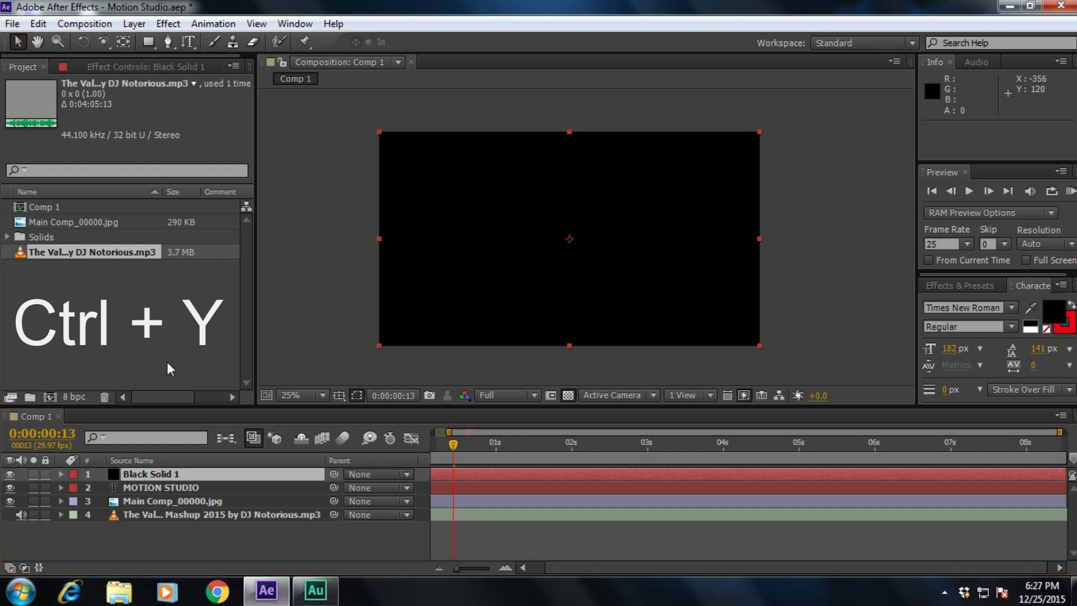
# Add a null object layer to Comp 1 and undo its creation.
pyautogui.hotkey('ctrl', 'alt', 'shift', 'y')
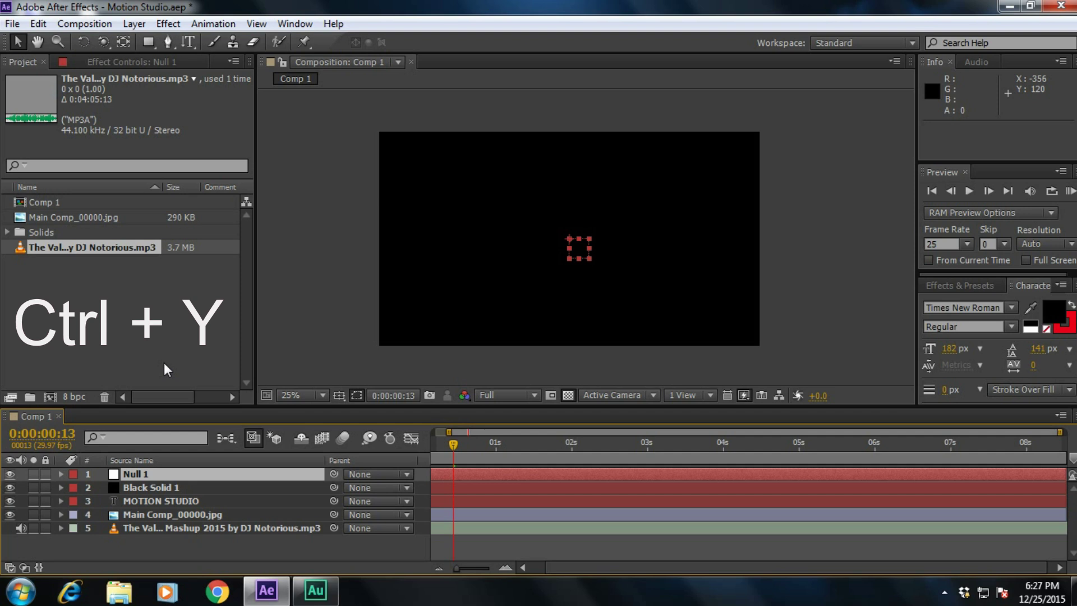
pyautogui.hotkey('ctrl', 'z')
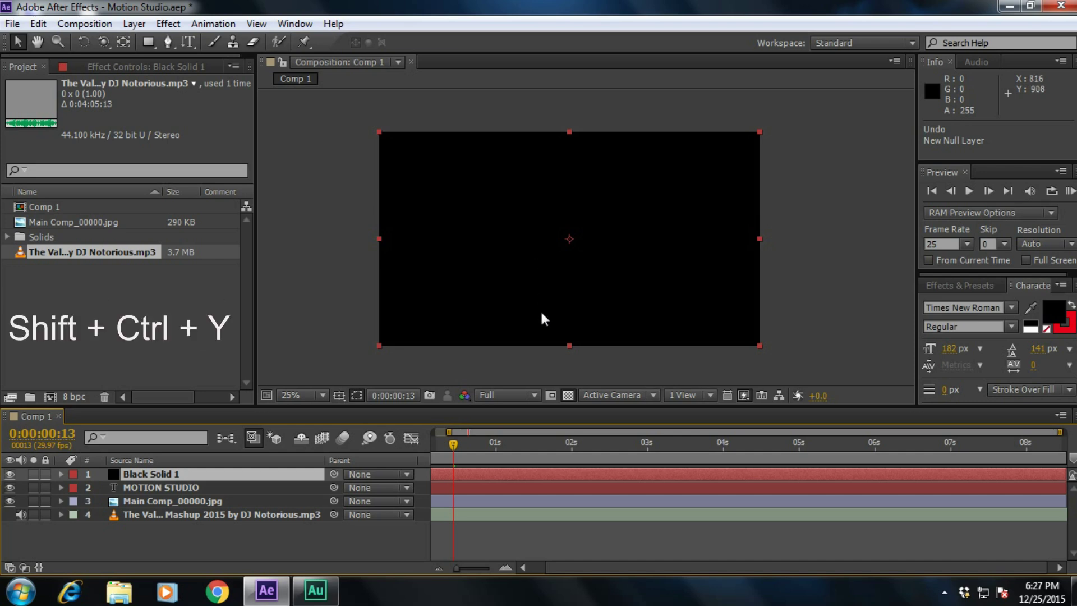
# Change the black solid's color to pure red (FF0000) in its Solid Settings.
pyautogui.hotkey('ctrl', 'shift', 'y')
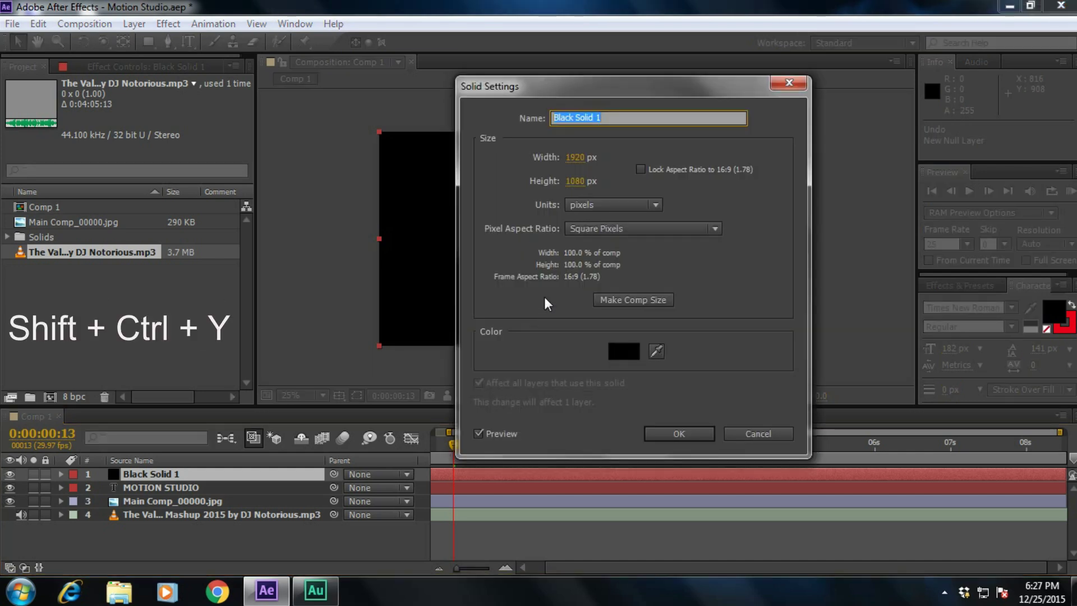
pyautogui.moveTo(606, 87); pyautogui.dragTo(473, 86)
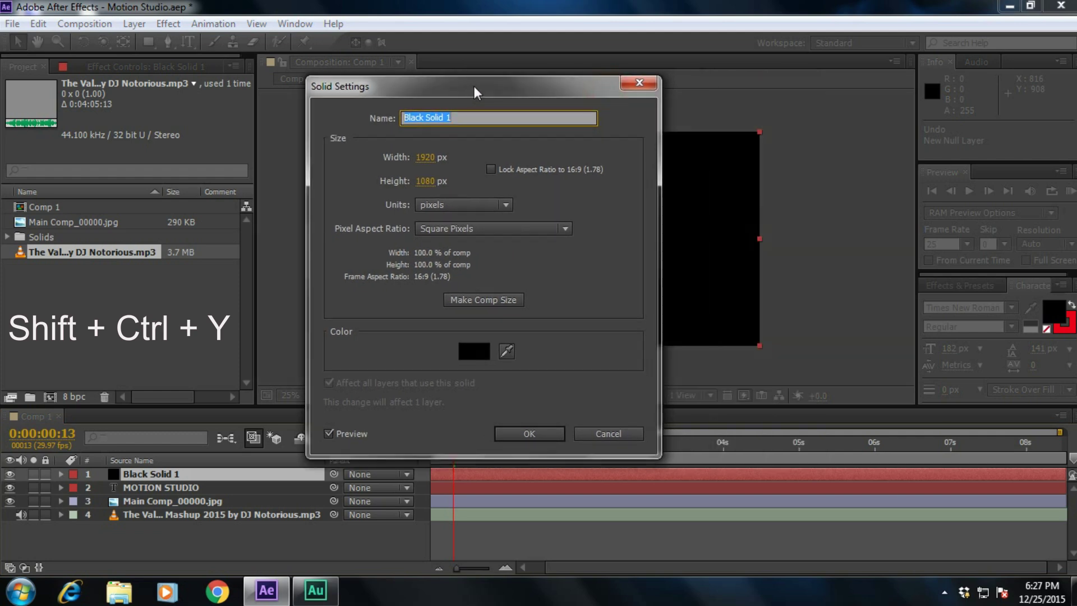
pyautogui.click(476, 350)
pyautogui.click(428, 389)
pyautogui.moveTo(428, 389); pyautogui.dragTo(495, 308)
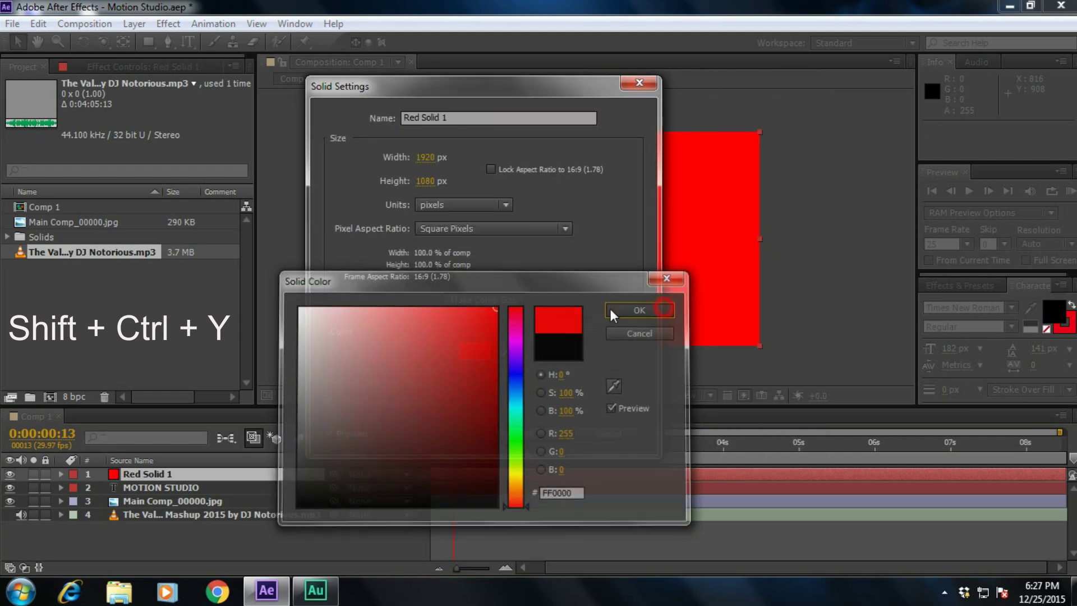
pyautogui.click(611, 312)
pyautogui.moveTo(516, 84); pyautogui.dragTo(332, 74)
pyautogui.click(352, 426)
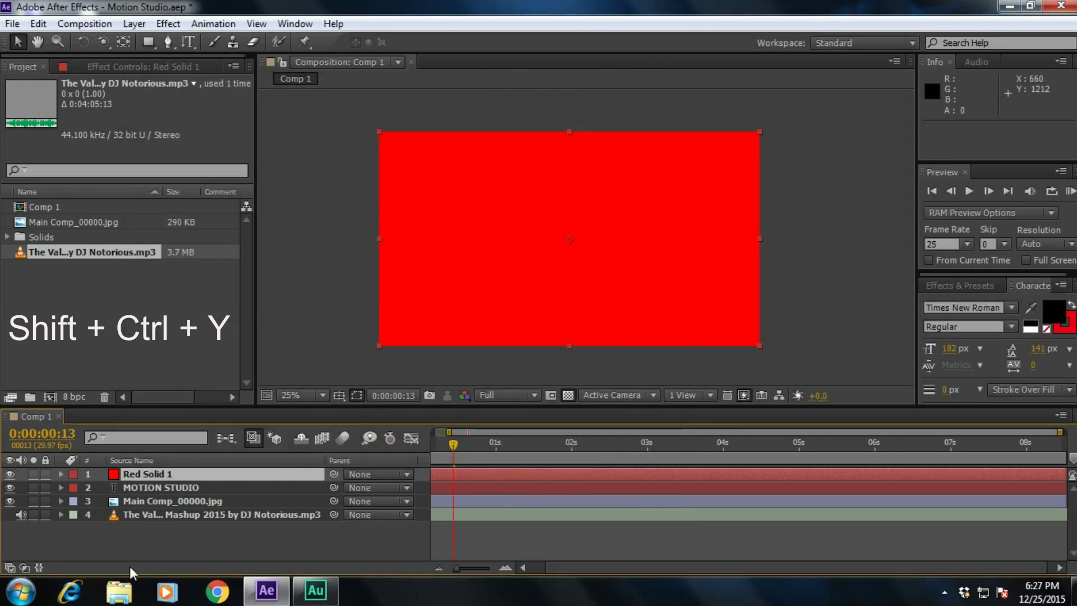
# Add a null object layer to Comp 1 and delete it, doing this twice.
pyautogui.rightClick(149, 546)
pyautogui.moveTo(190, 376)
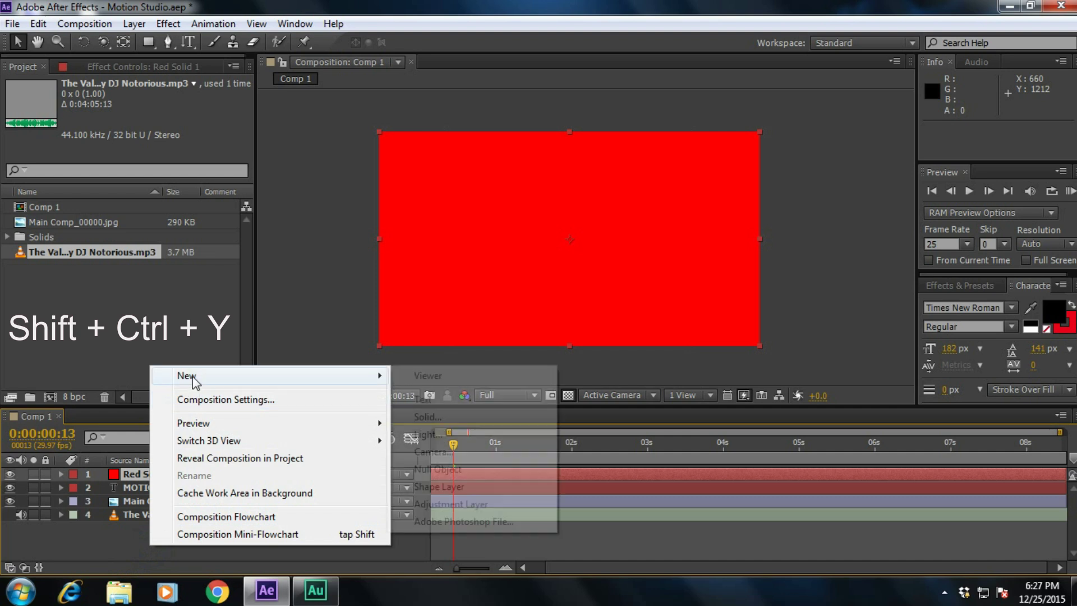
pyautogui.click(440, 471)
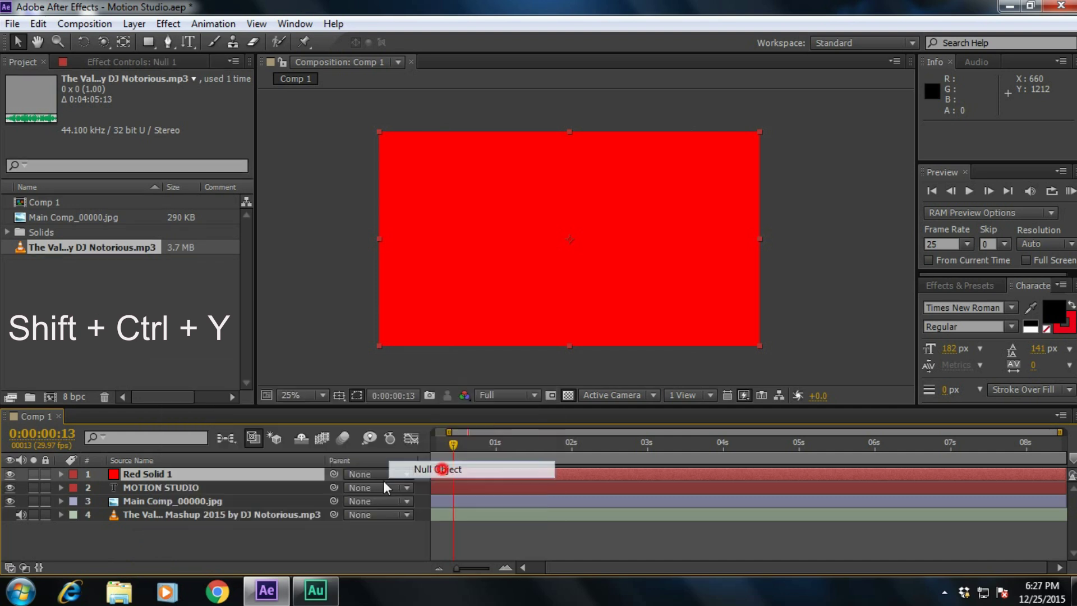
pyautogui.press('Delete')
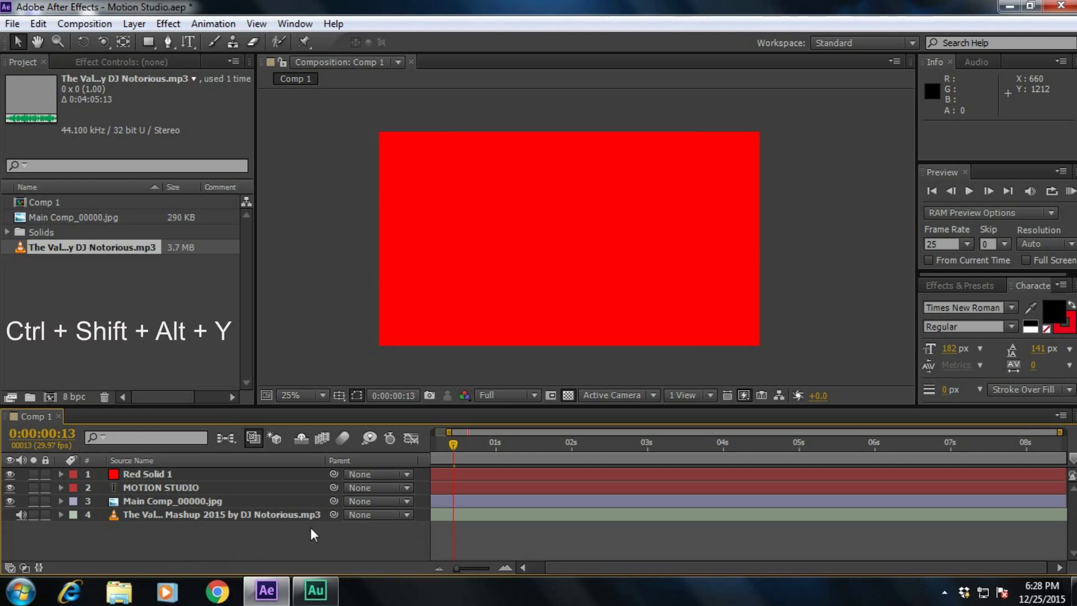
pyautogui.hotkey('ctrl', 'shift', 'alt', 'y')
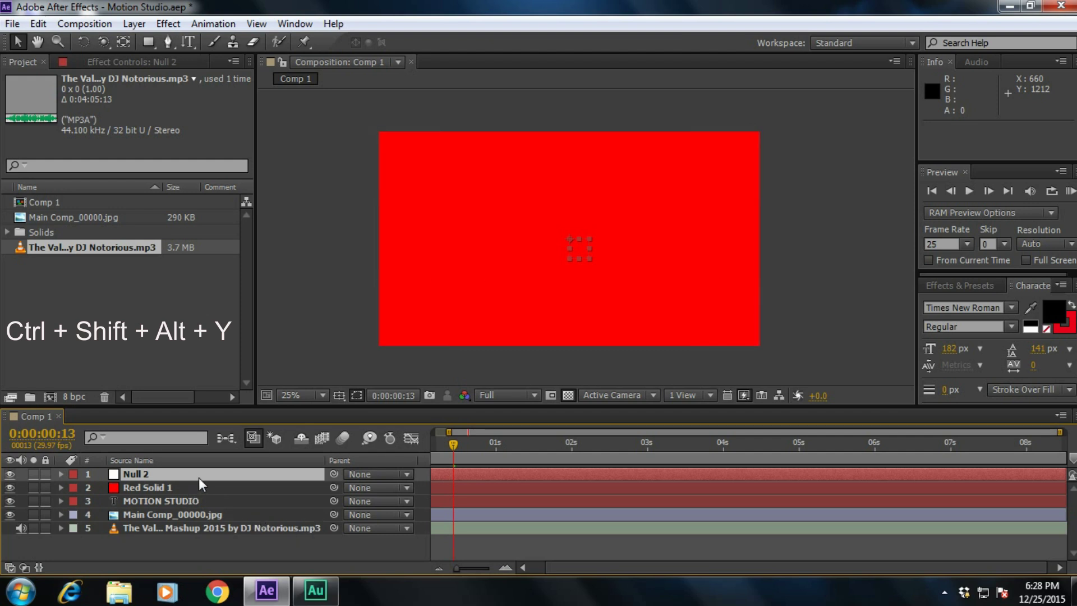
pyautogui.press('Delete')
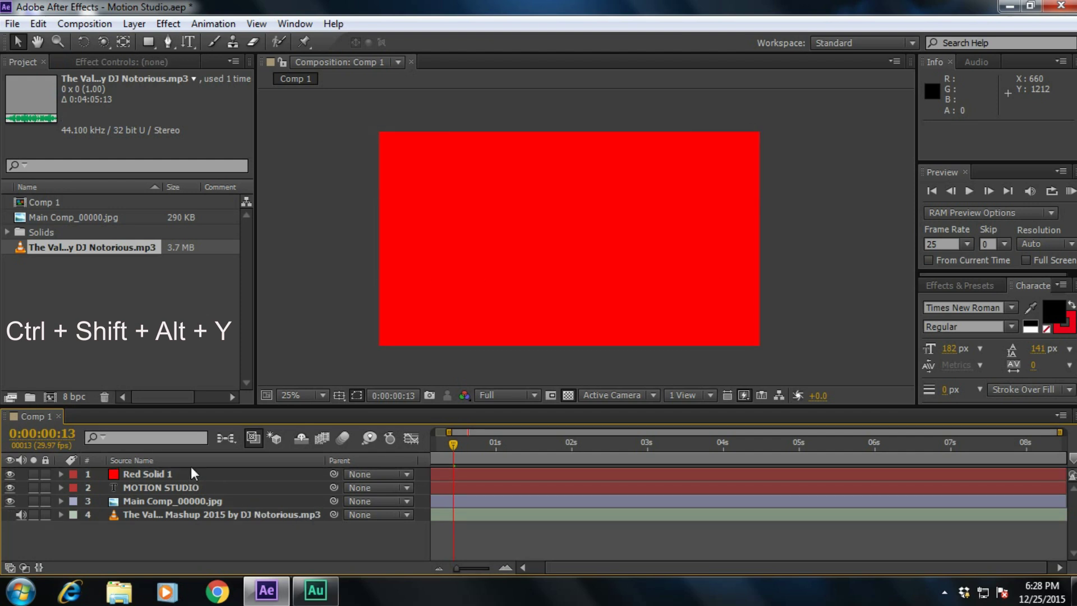
# Draw a rectangular mask about 1684 x 532 px on the Red Solid 1 layer, then collapse and deselect the layer.
pyautogui.click(148, 44)
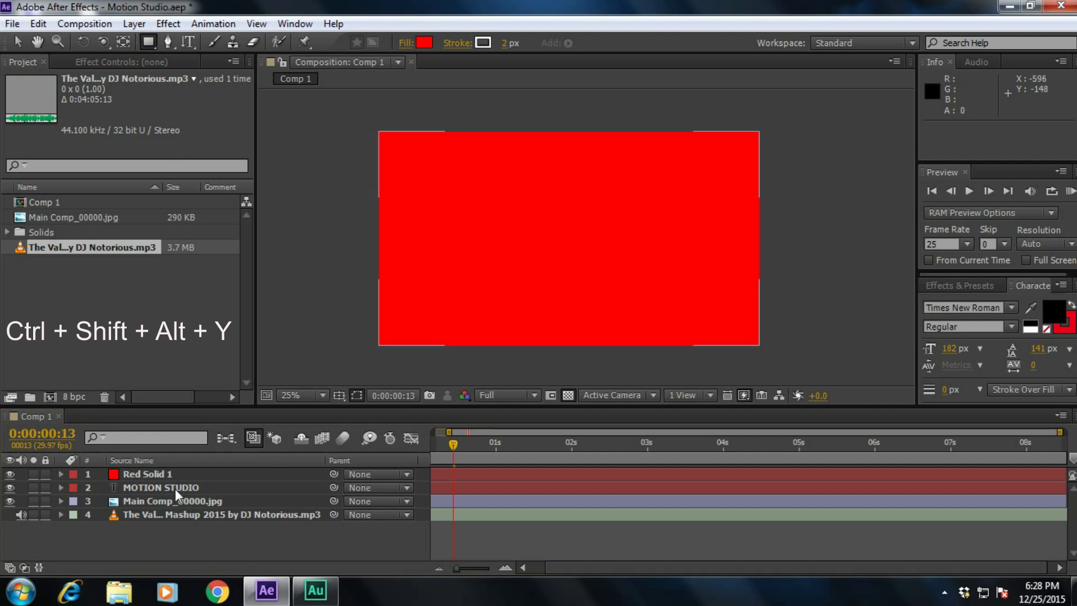
pyautogui.click(193, 476)
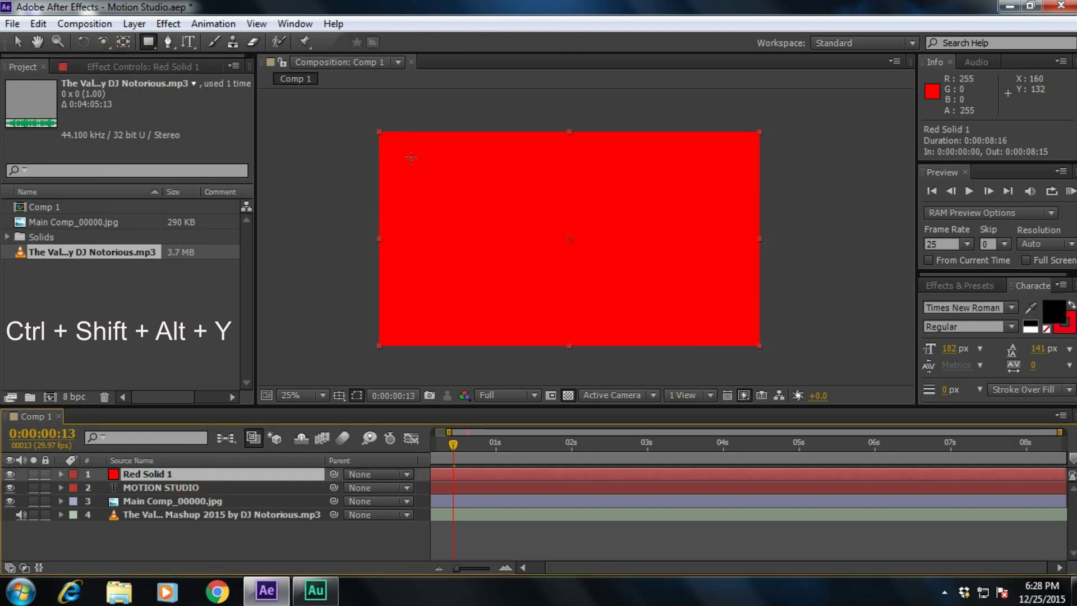
pyautogui.moveTo(411, 157); pyautogui.dragTo(745, 263)
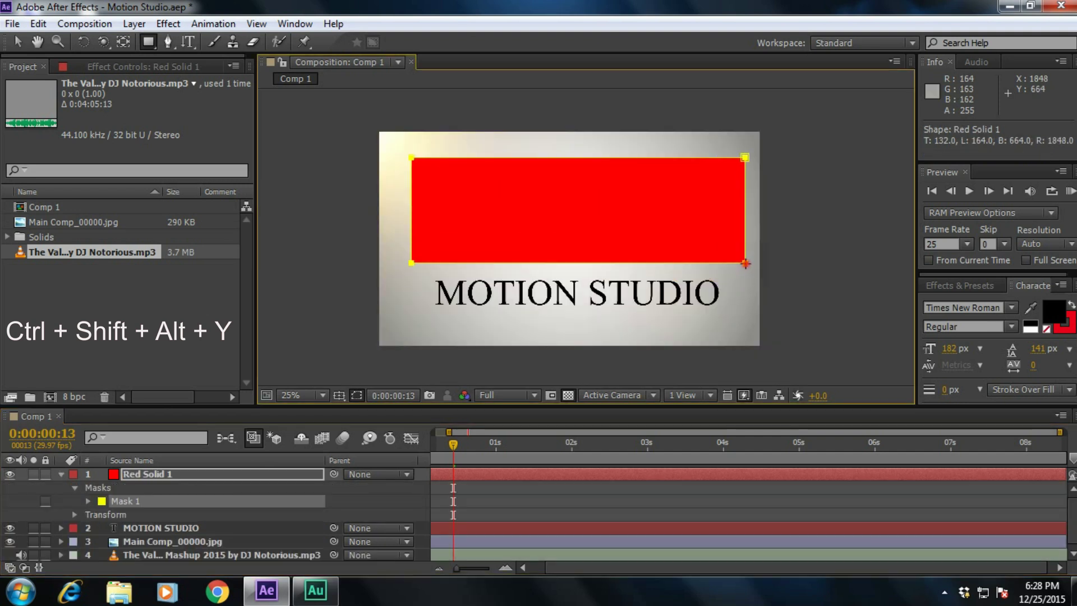
pyautogui.click(60, 475)
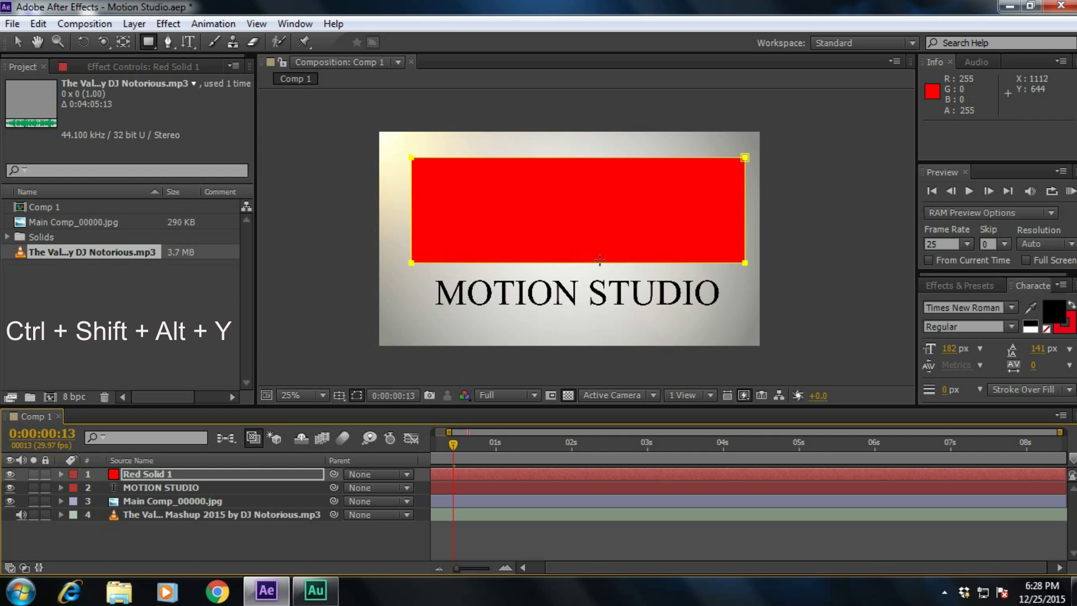
pyautogui.click(136, 529)
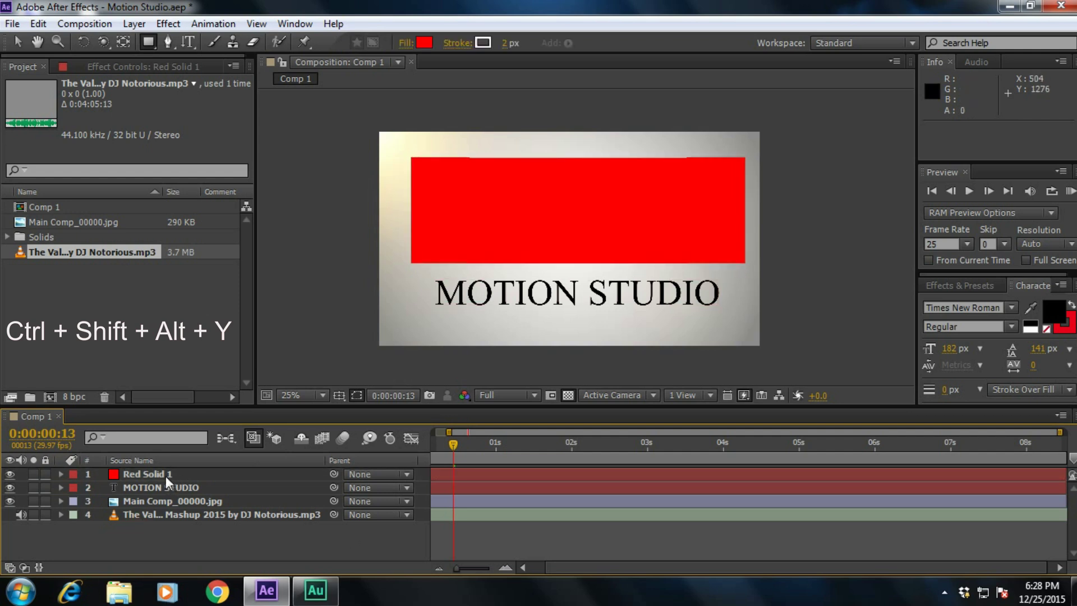
# Reveal the Mask Path of the Red Solid 1 layer, followed by all of its mask properties.
pyautogui.press('m')
pyautogui.click(168, 475)
pyautogui.press('m')
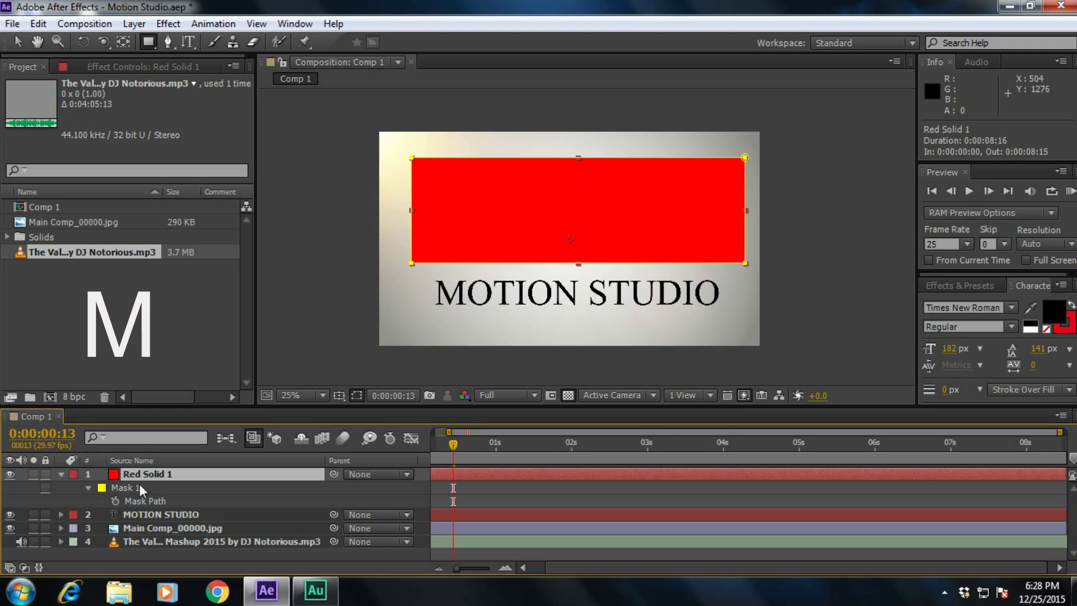
pyautogui.press('m')
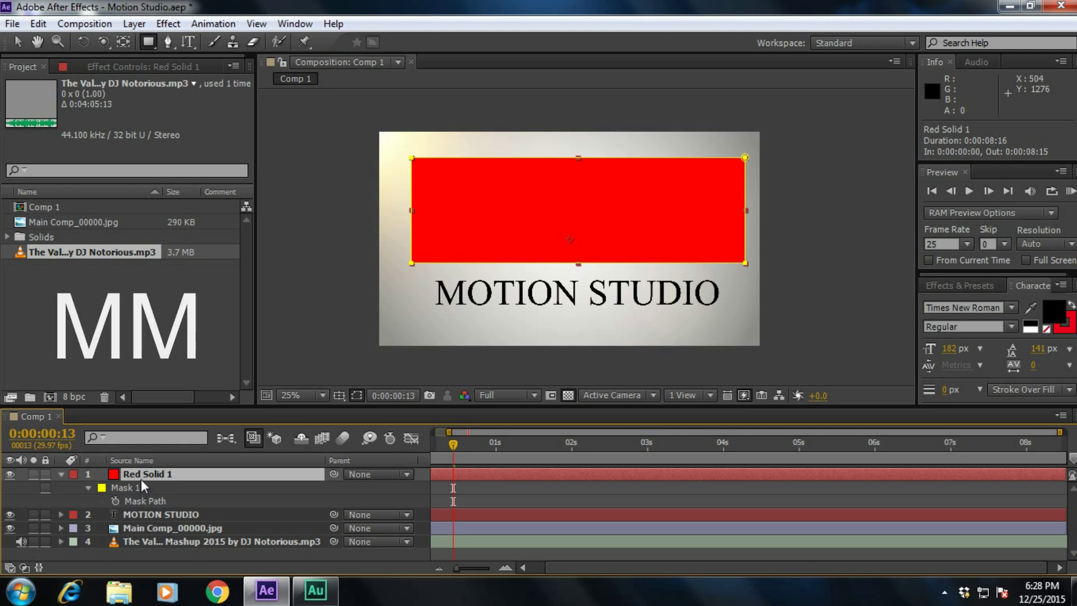
pyautogui.press('m')
pyautogui.press('m')
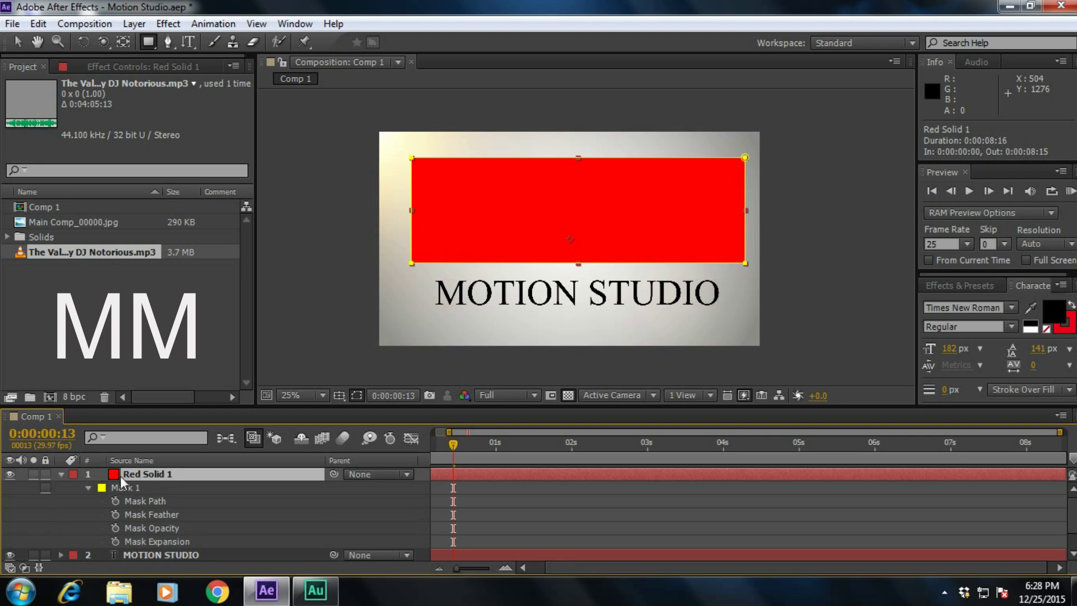
# Show only the Mask Feather property of Red Solid 1 and collapse the layer again.
pyautogui.press('f')
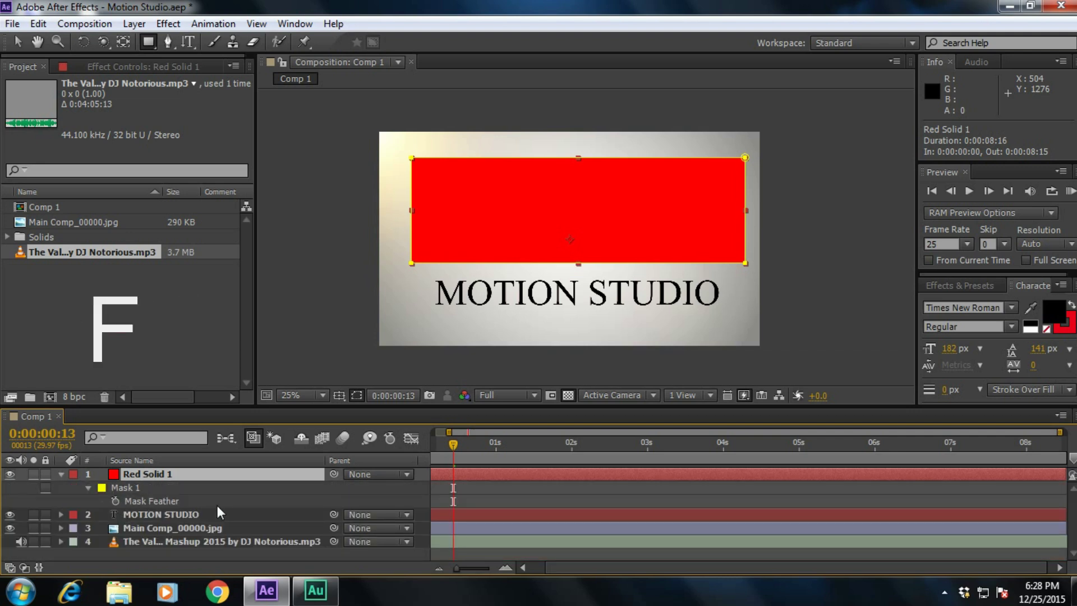
pyautogui.press('`')
pyautogui.click(61, 474)
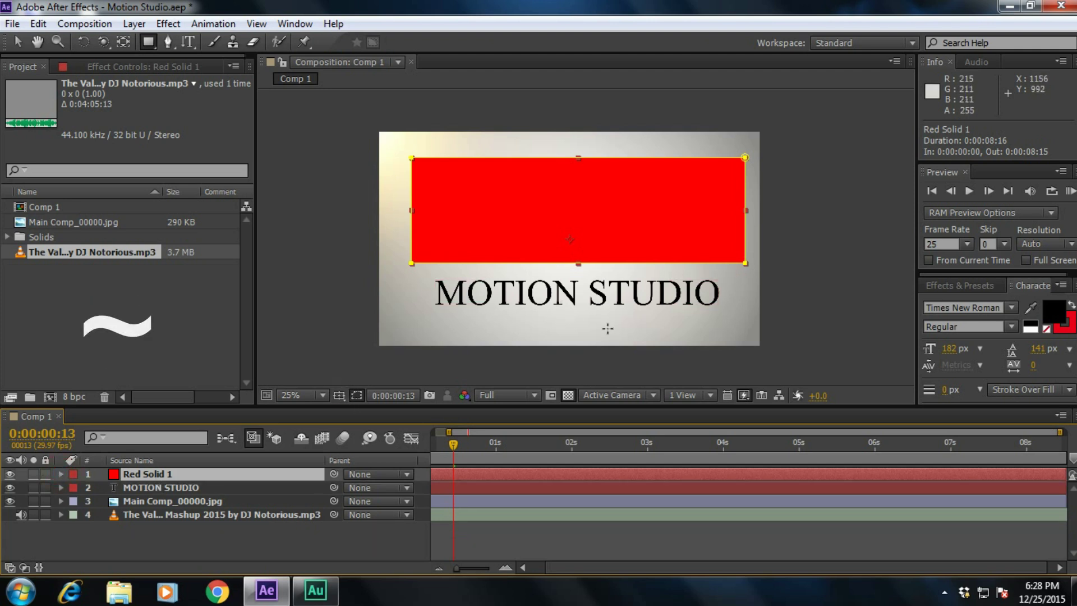
# Return to the Selection tool and maximize and restore the Composition, Project, Timeline and Info panels in turn.
pyautogui.click(16, 41)
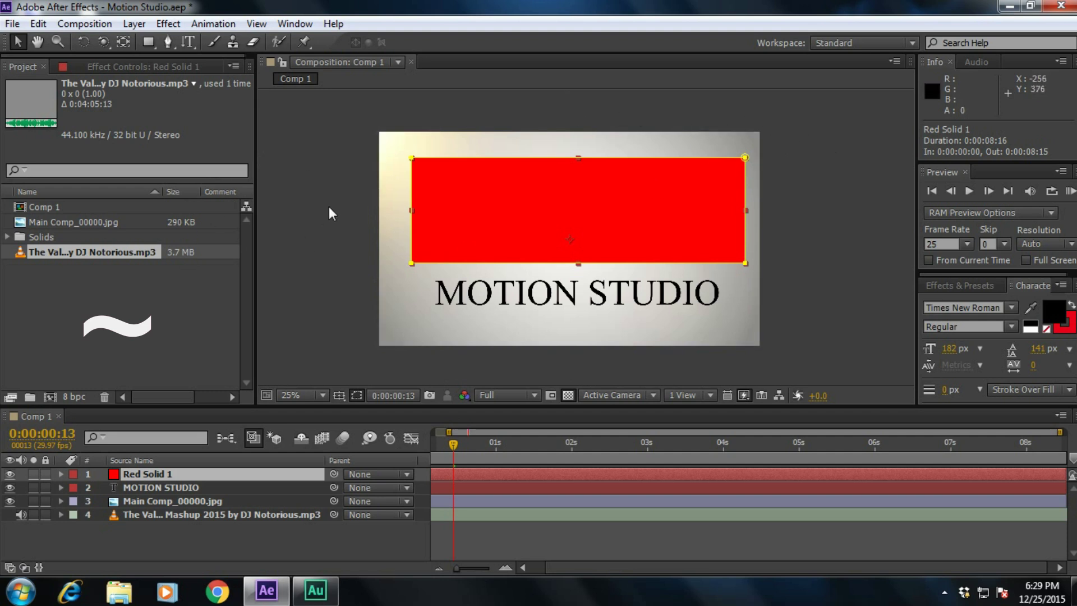
pyautogui.press('`')
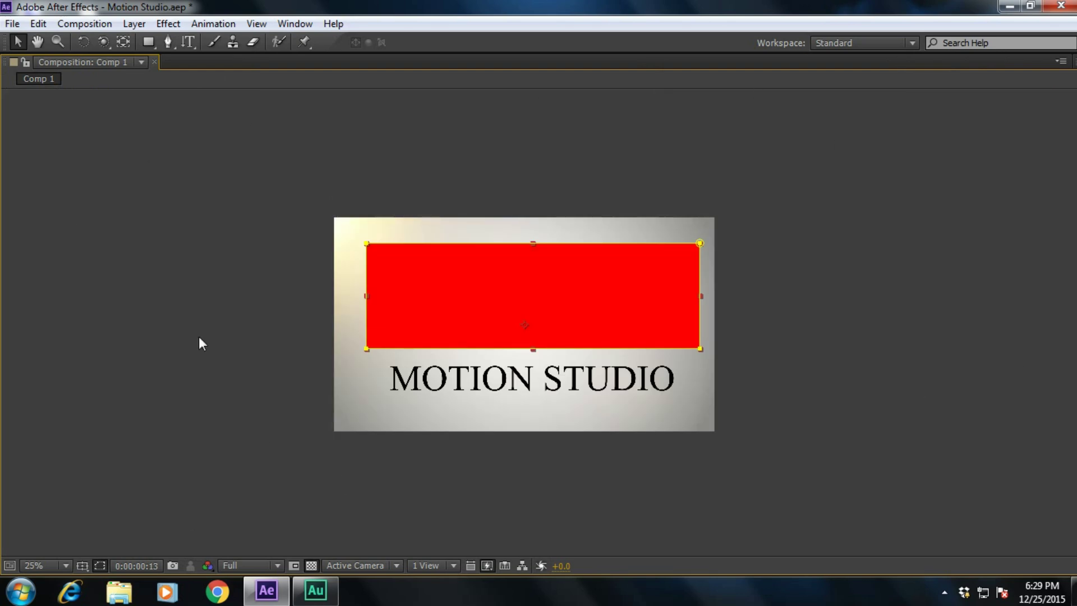
pyautogui.press('`')
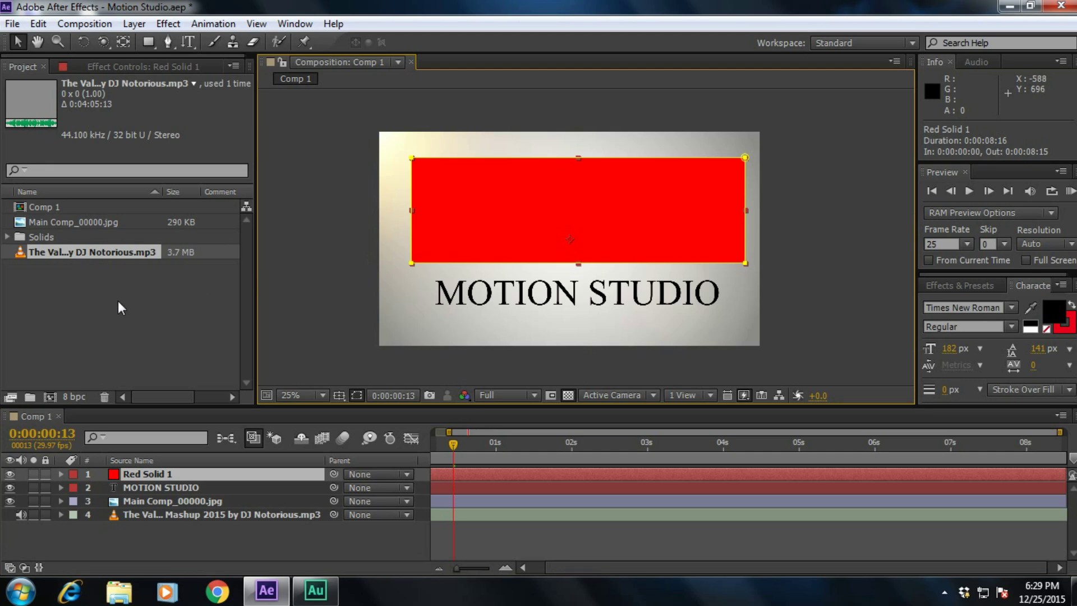
pyautogui.press('`')
pyautogui.press('`')
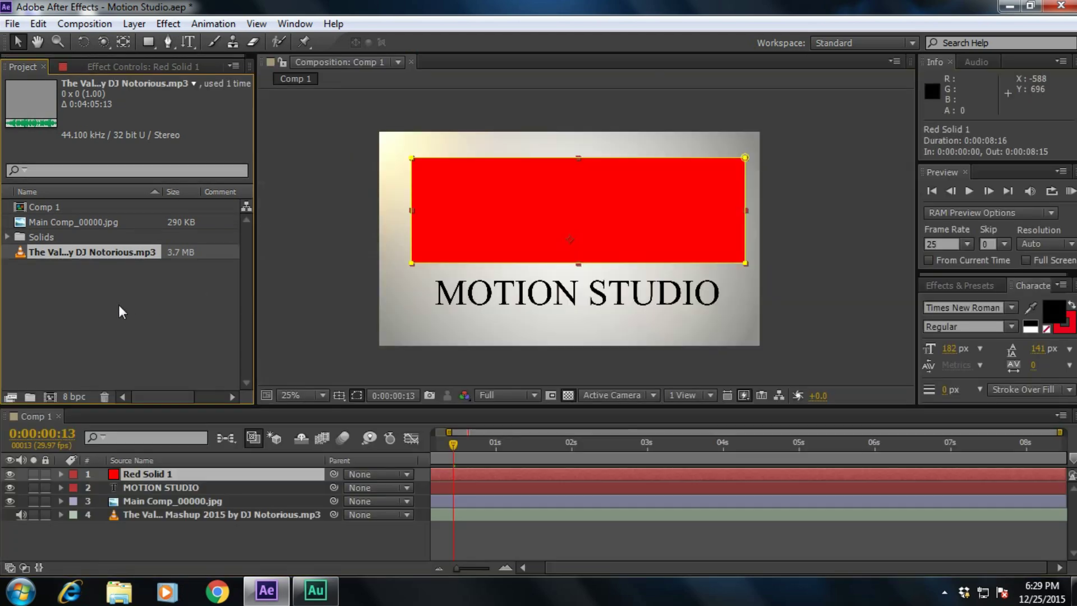
pyautogui.press('`')
pyautogui.press('`')
pyautogui.press('`')
pyautogui.press('`')
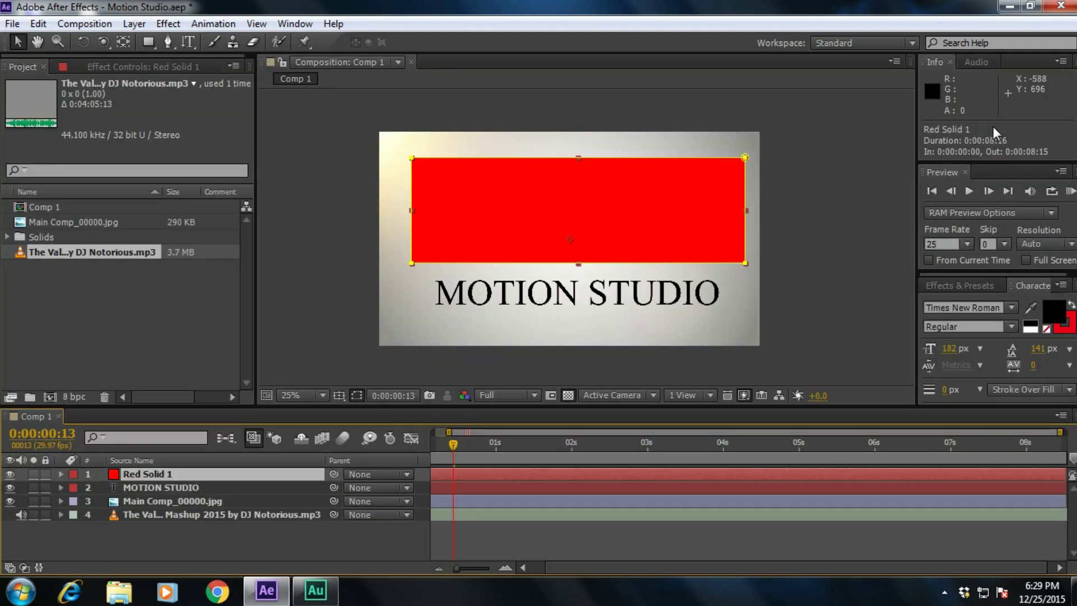
pyautogui.press('`')
pyautogui.press('`')
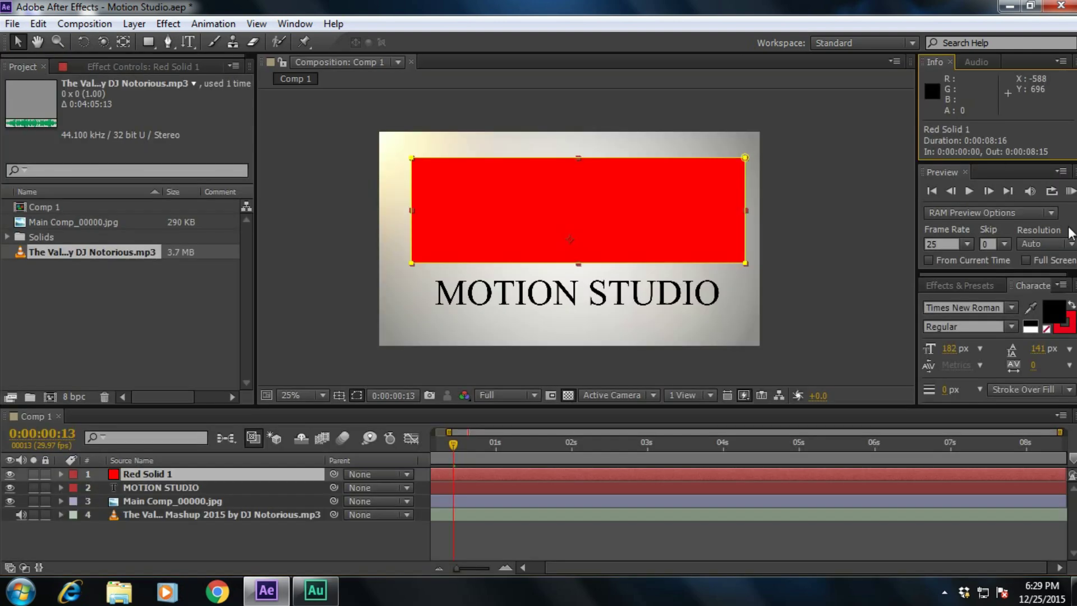
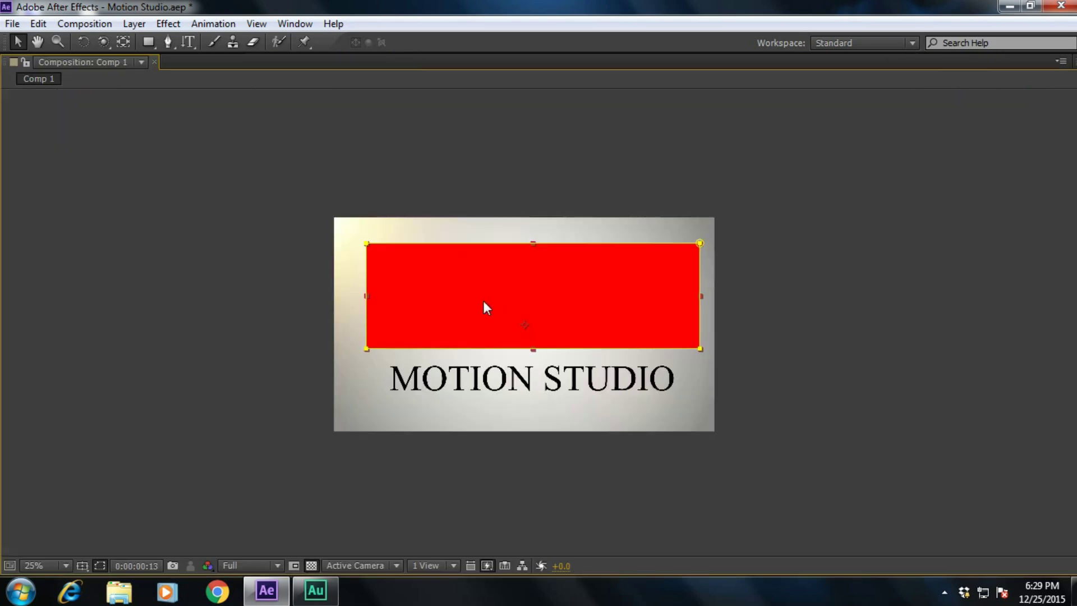
# Fit the composition view to its maximized panel and restore the normal panel layout.
pyautogui.click(42, 565)
pyautogui.click(124, 296)
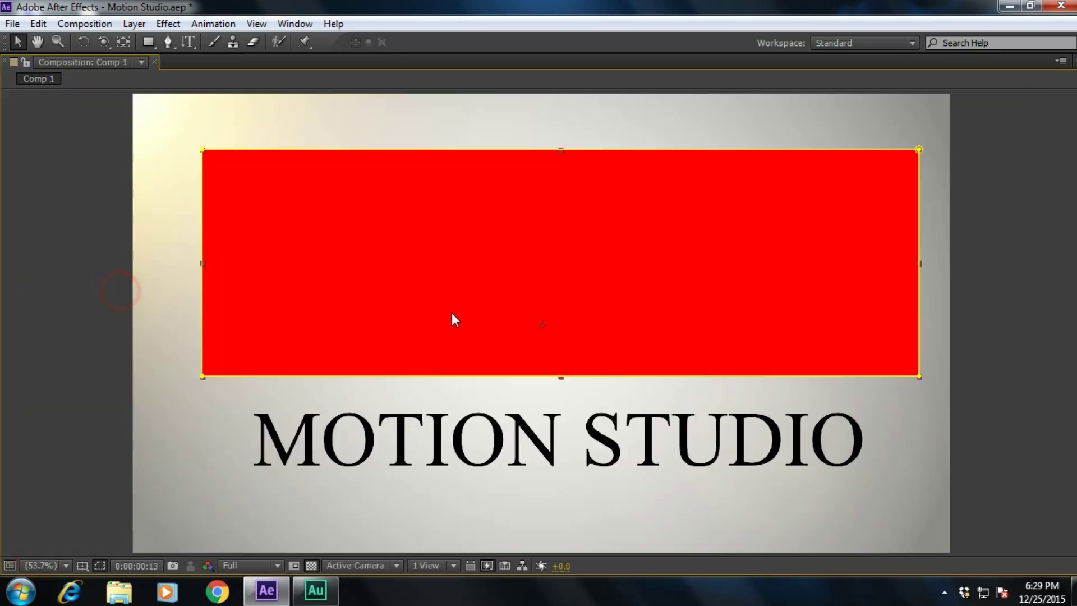
pyautogui.press('`')
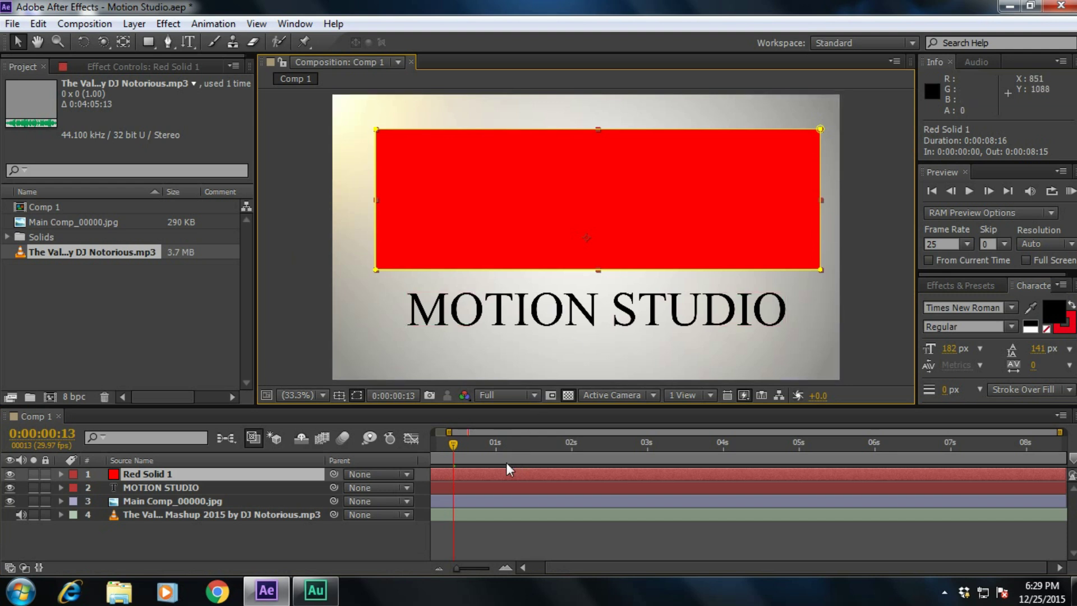
# Try setting the work area start at 0:00:00:13, undo it and redo the rectangular mask on Red Solid 1.
pyautogui.click(437, 570)
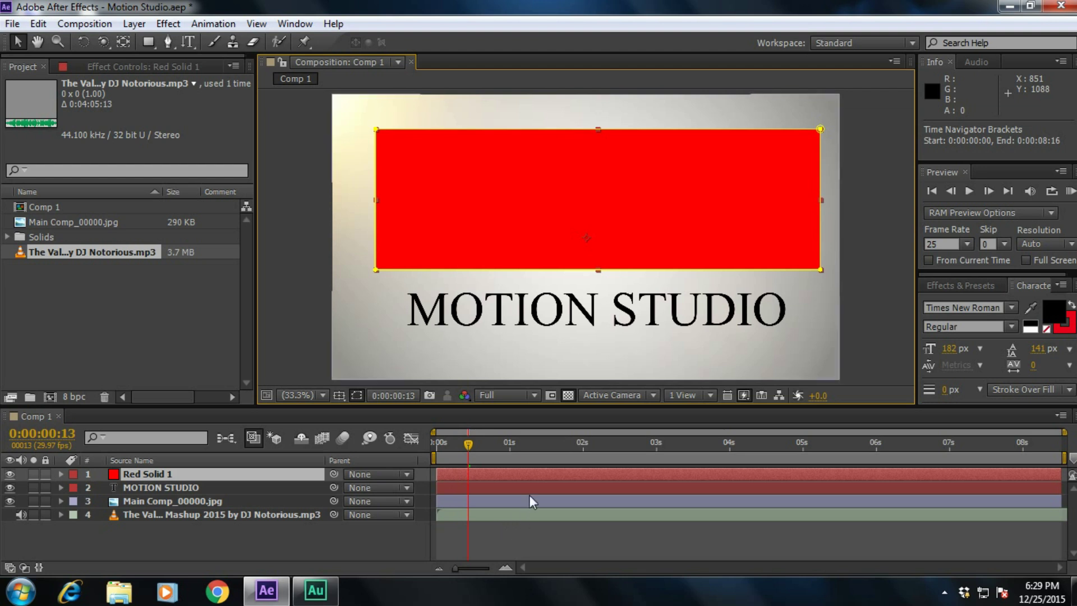
pyautogui.press('b')
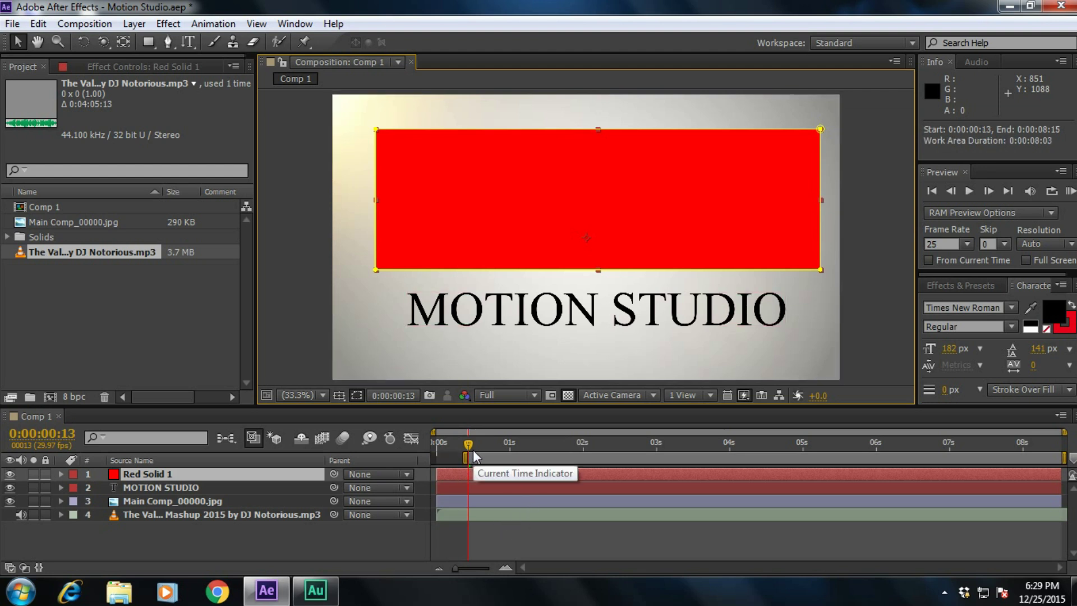
pyautogui.hotkey('ctrl', 'z')
pyautogui.hotkey('ctrl', 'z')
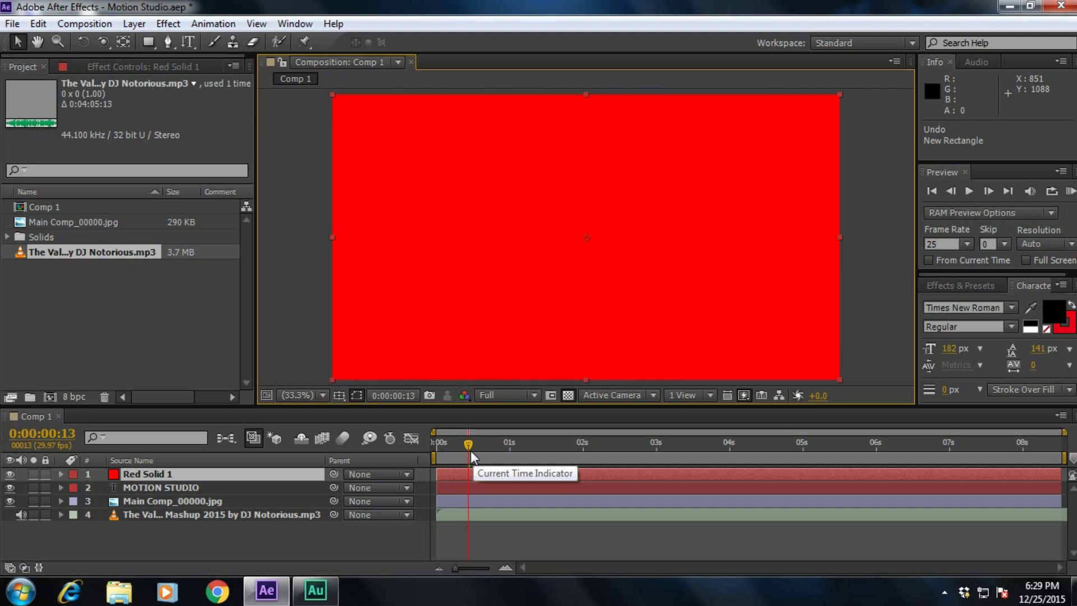
pyautogui.hotkey('ctrl', 'shift', 'z')
# Set the work area start at 0:00:01:00, shift it to 0:00:00:28, and set the work area end at 0:00:02:19.
pyautogui.moveTo(470, 453); pyautogui.dragTo(510, 446)
pyautogui.moveTo(435, 457)
pyautogui.mouseDown()
pyautogui.moveTo(510, 457)
pyautogui.moveTo(434, 457)
pyautogui.mouseUp()
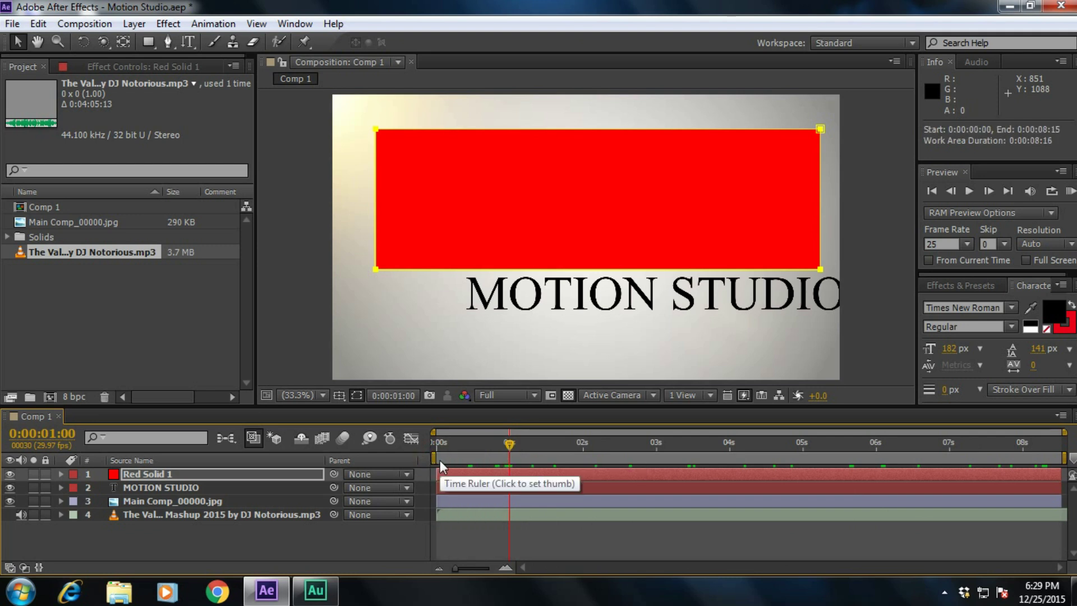
pyautogui.press('b')
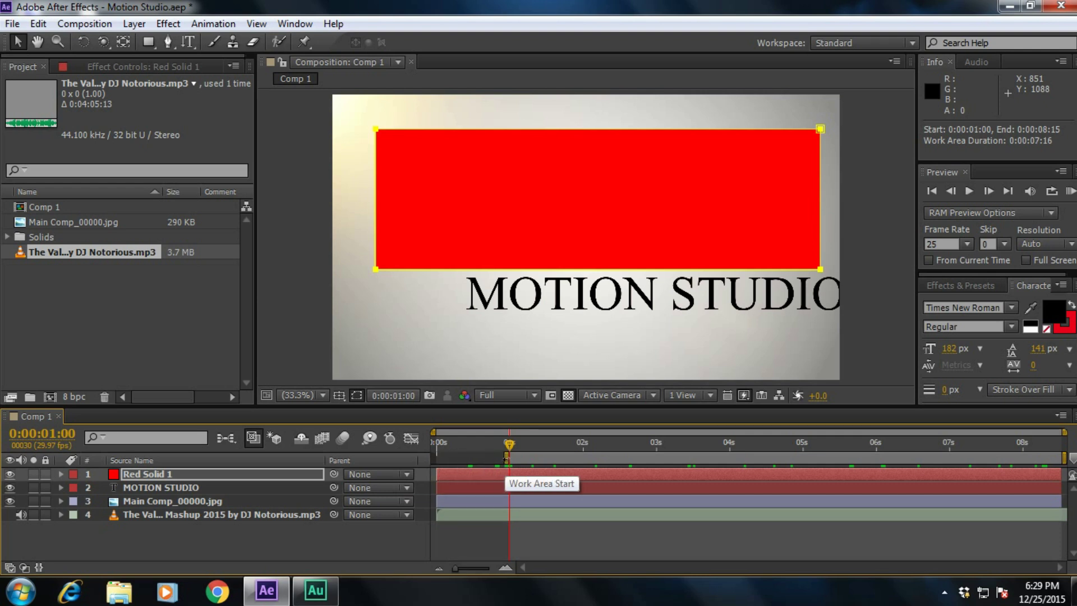
pyautogui.moveTo(506, 457); pyautogui.dragTo(501, 457)
pyautogui.click(628, 446)
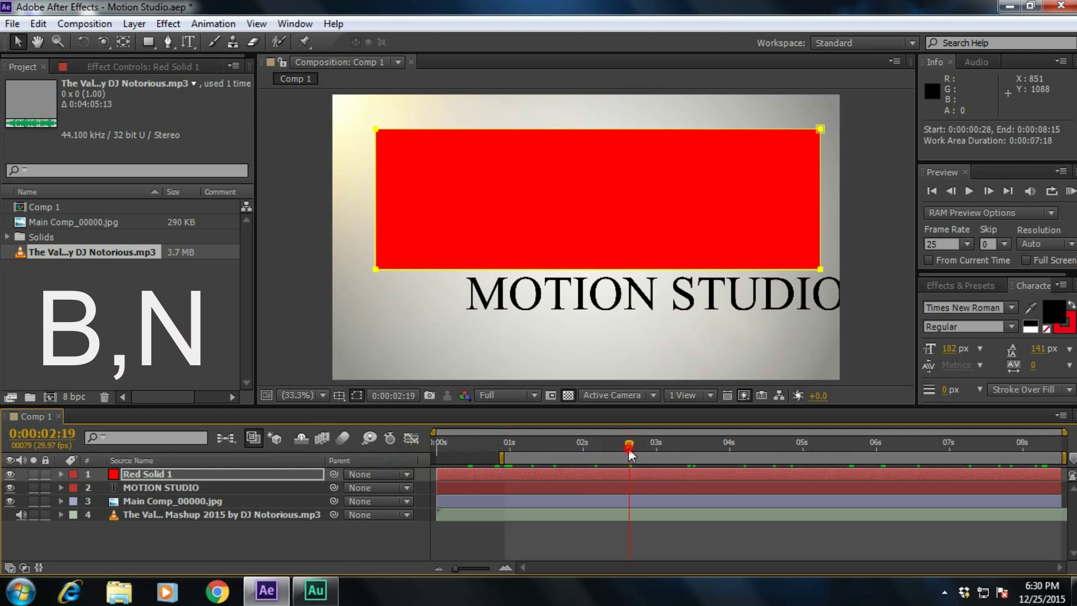
pyautogui.press('n')
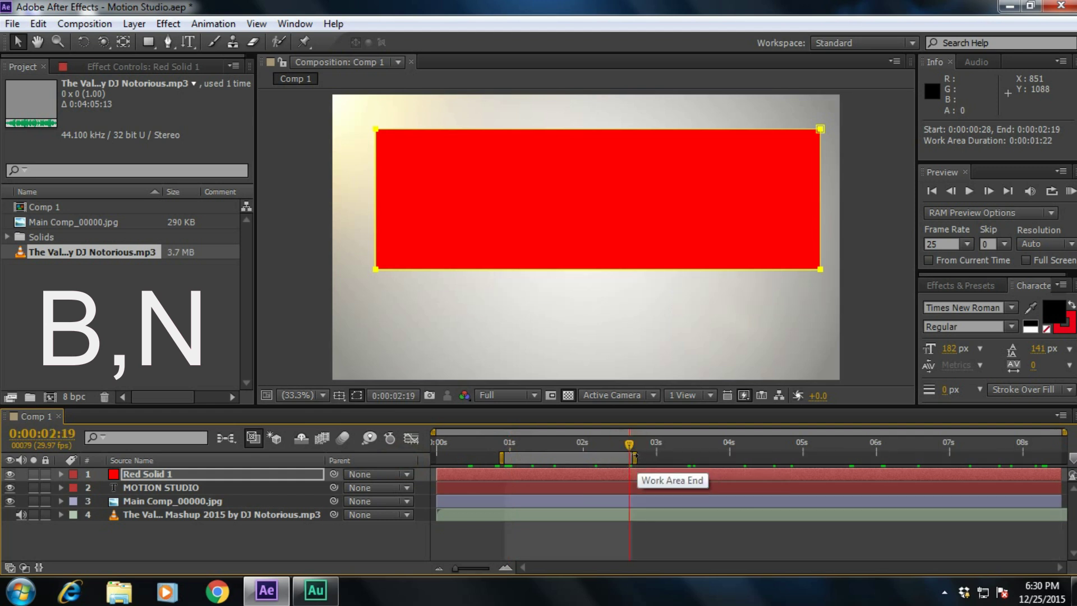
# Try different work area limits, extending the end to 0:00:07:26, cutting it back to the playhead and resetting the start to 0:00:00:00.
pyautogui.moveTo(635, 457); pyautogui.dragTo(1017, 457)
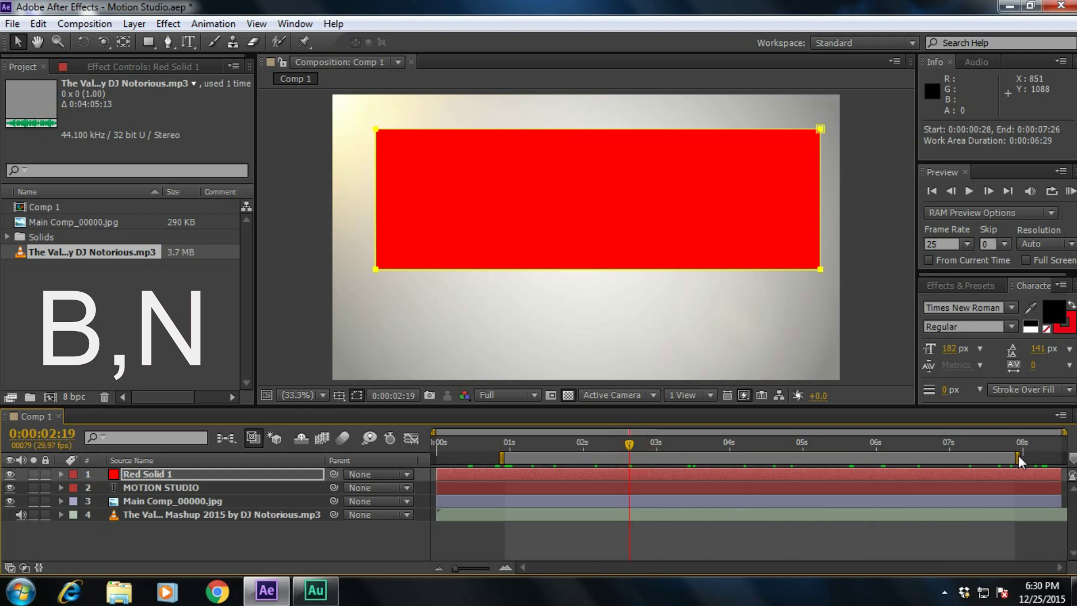
pyautogui.click(494, 462)
pyautogui.press('n')
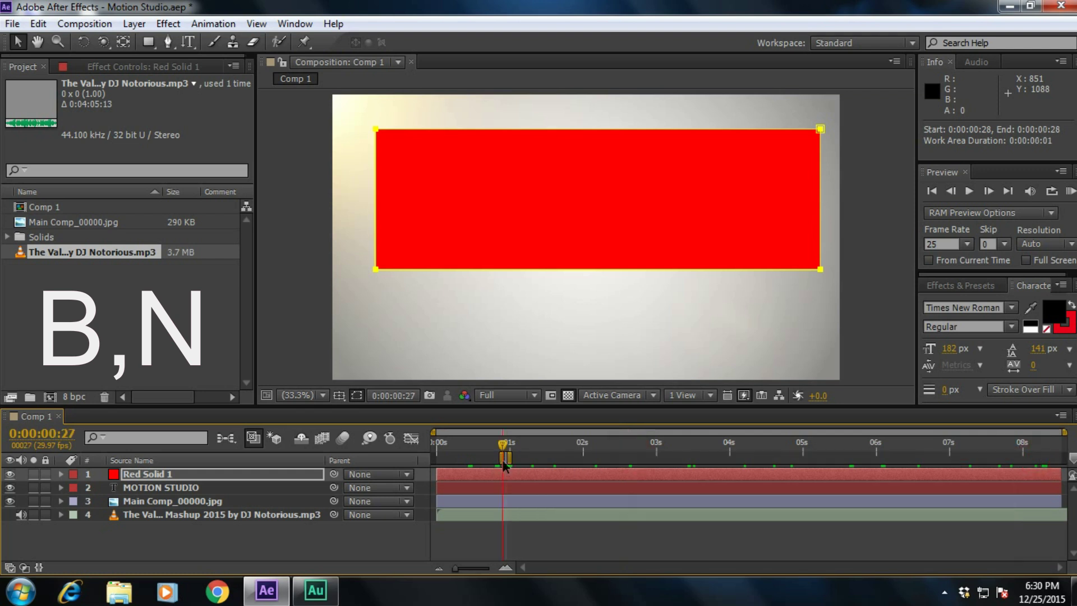
pyautogui.moveTo(501, 457); pyautogui.dragTo(429, 456)
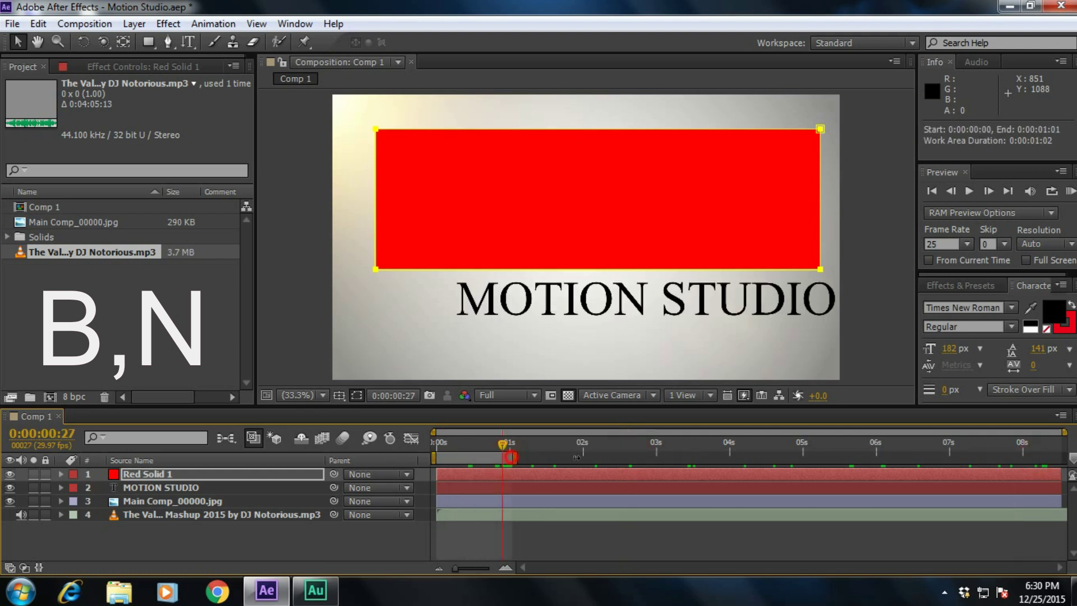
pyautogui.moveTo(514, 456); pyautogui.dragTo(622, 457)
# Extend the work area across the composition, from 0:00:00:00 to 0:00:08:13.
pyautogui.click(1039, 446)
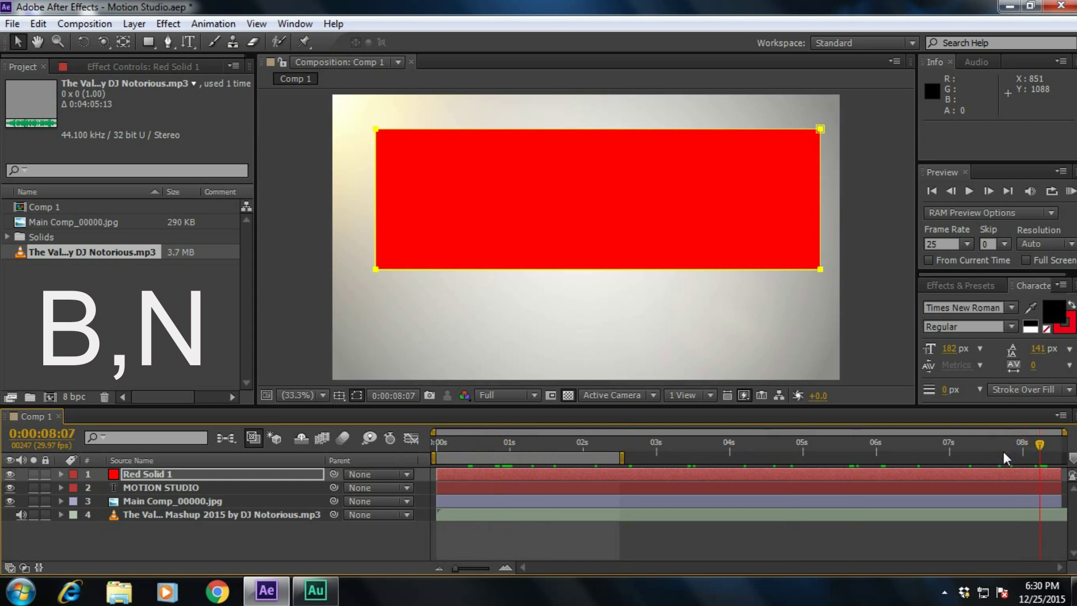
pyautogui.moveTo(635, 466); pyautogui.dragTo(823, 458)
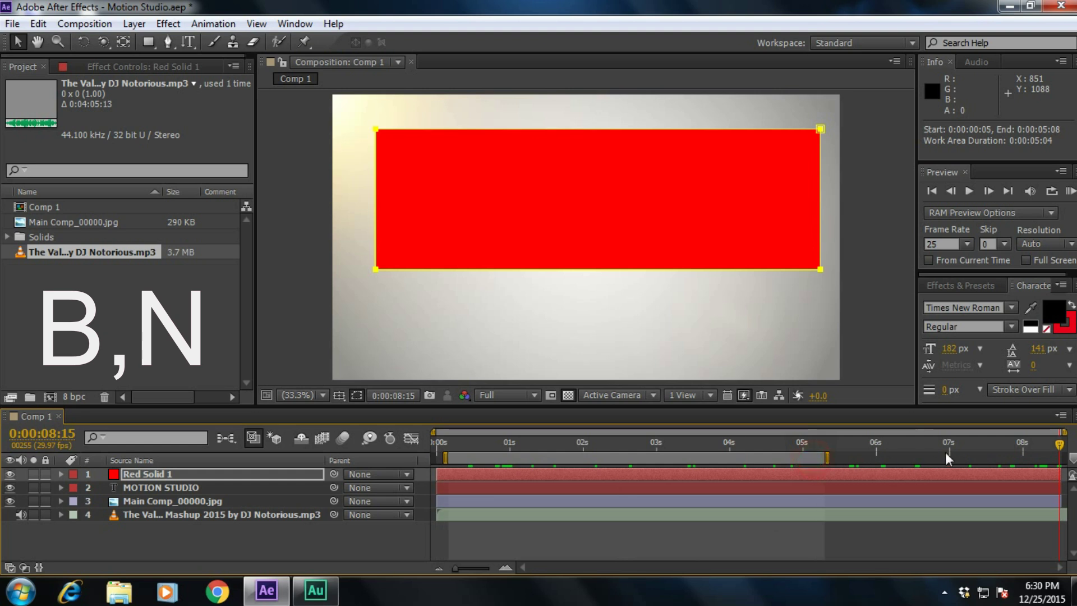
pyautogui.moveTo(828, 459); pyautogui.dragTo(1059, 459)
pyautogui.doubleClick(447, 460)
# Hide Red Solid 1, select the MOTION STUDIO layer and move the playhead to 0:00:02:00.
pyautogui.moveTo(442, 445)
pyautogui.mouseDown()
pyautogui.moveTo(561, 449)
pyautogui.moveTo(441, 446)
pyautogui.mouseUp()
pyautogui.click(11, 474)
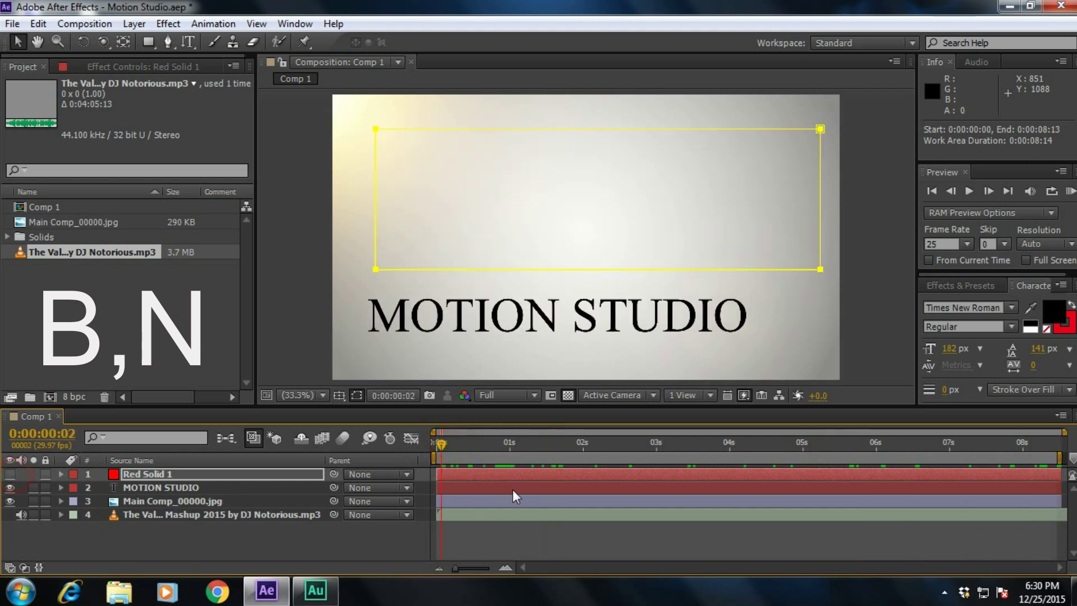
pyautogui.moveTo(446, 443); pyautogui.dragTo(501, 448)
pyautogui.click(292, 548)
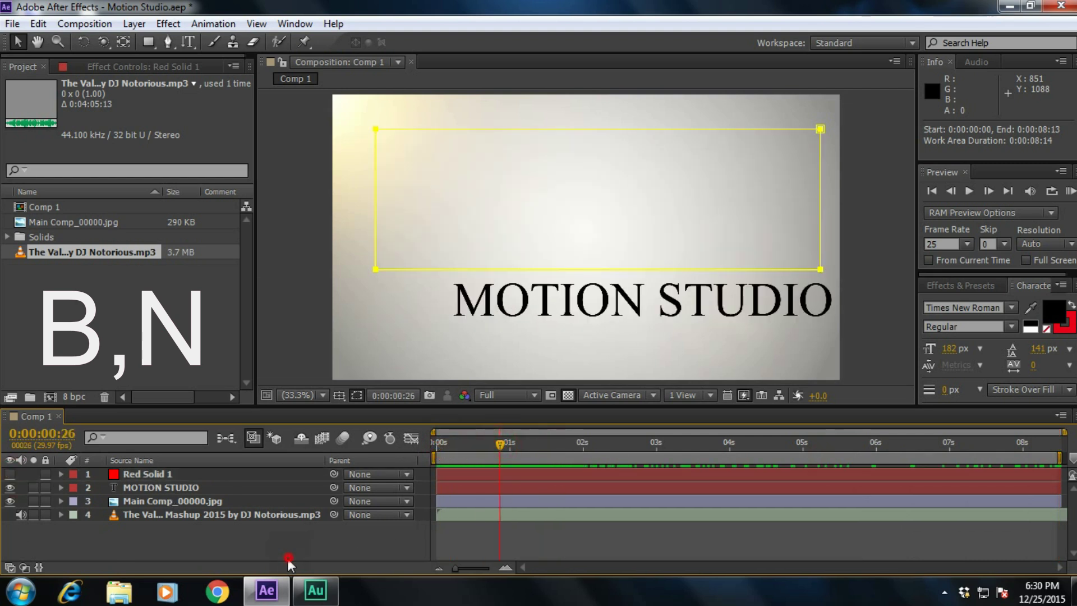
pyautogui.click(194, 487)
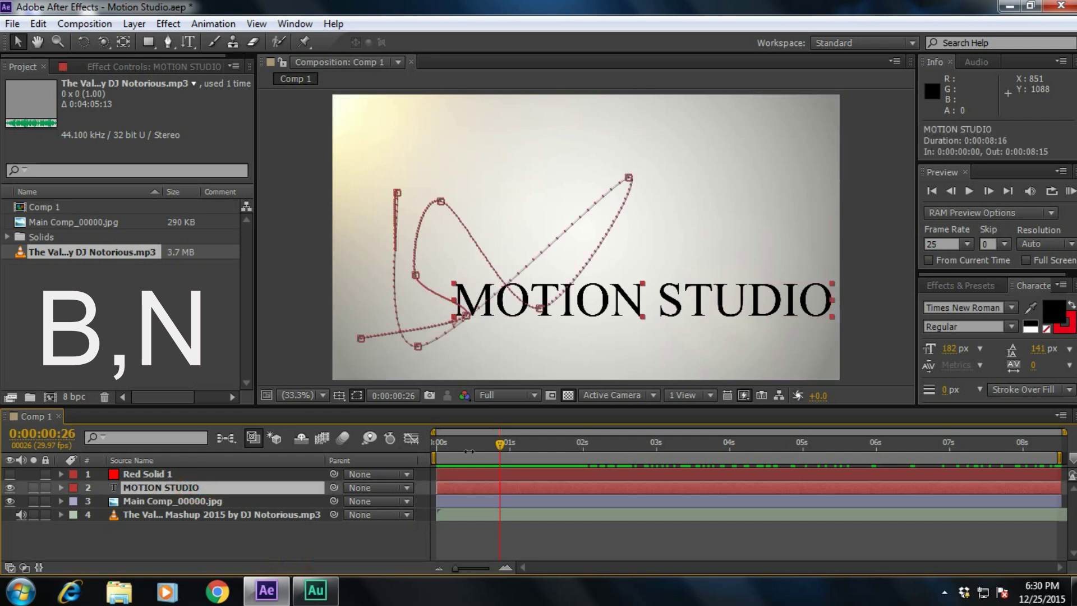
pyautogui.moveTo(492, 445); pyautogui.dragTo(582, 440)
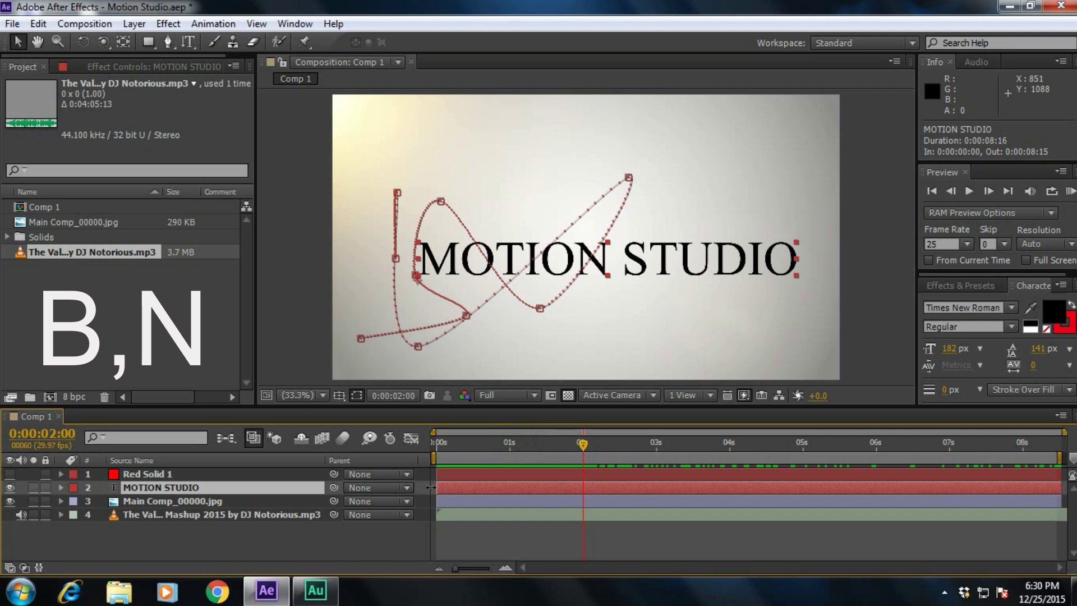
# Try trimming the start of the MOTION STUDIO layer by hand to the playhead at 0:00:02:00 and undo it.
pyautogui.moveTo(441, 485)
pyautogui.mouseDown()
pyautogui.moveTo(480, 487)
pyautogui.moveTo(439, 486)
pyautogui.mouseUp()
pyautogui.hotkey('ctrl', 'z')
pyautogui.hotkey('ctrl', 't')
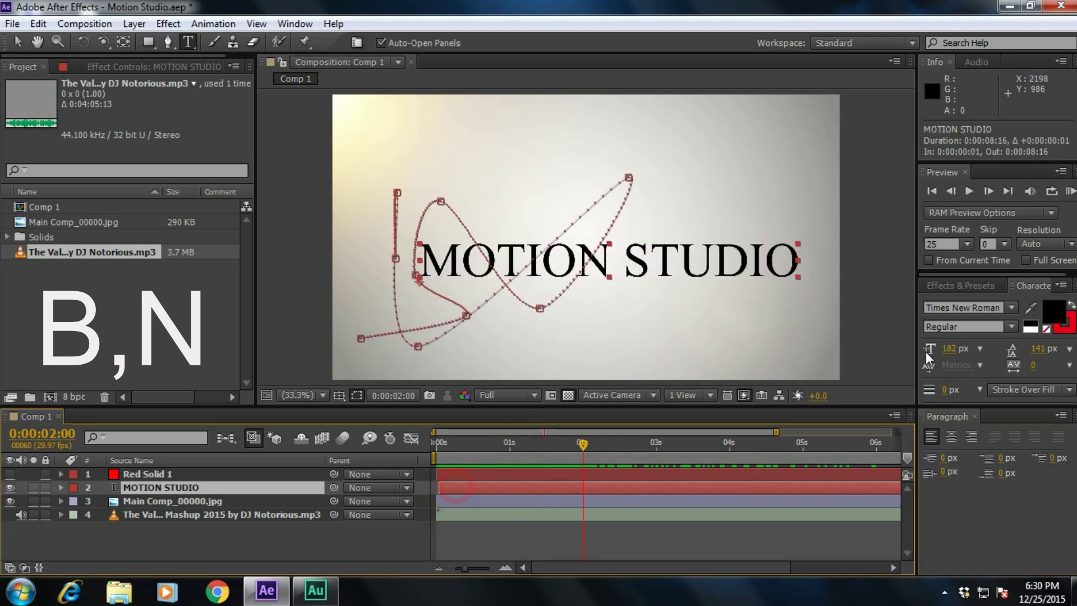
pyautogui.click(974, 416)
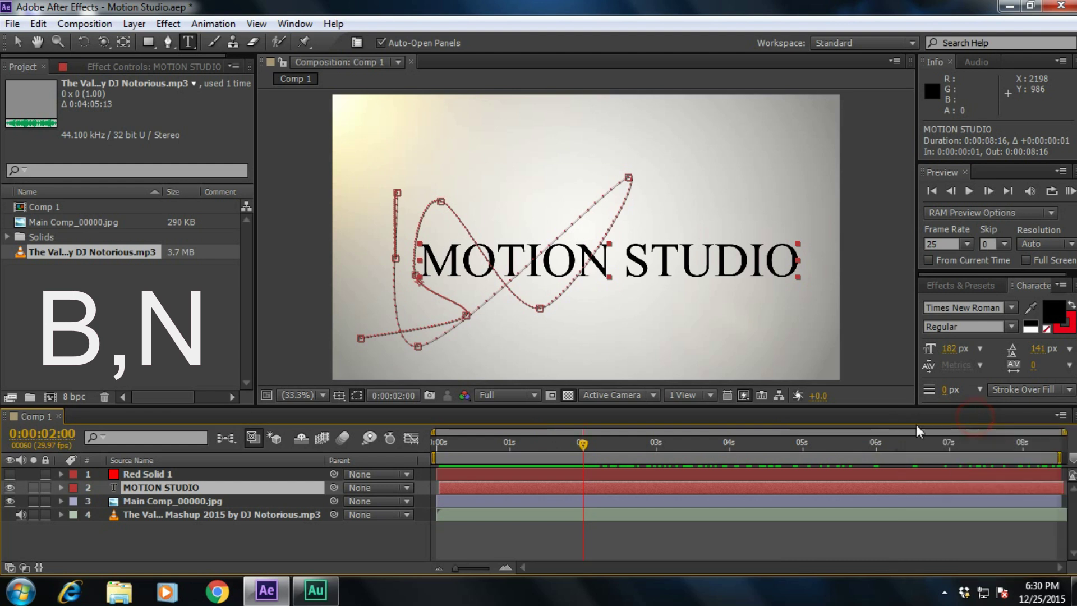
pyautogui.moveTo(439, 487); pyautogui.dragTo(582, 488)
pyautogui.hotkey('ctrl', 'z')
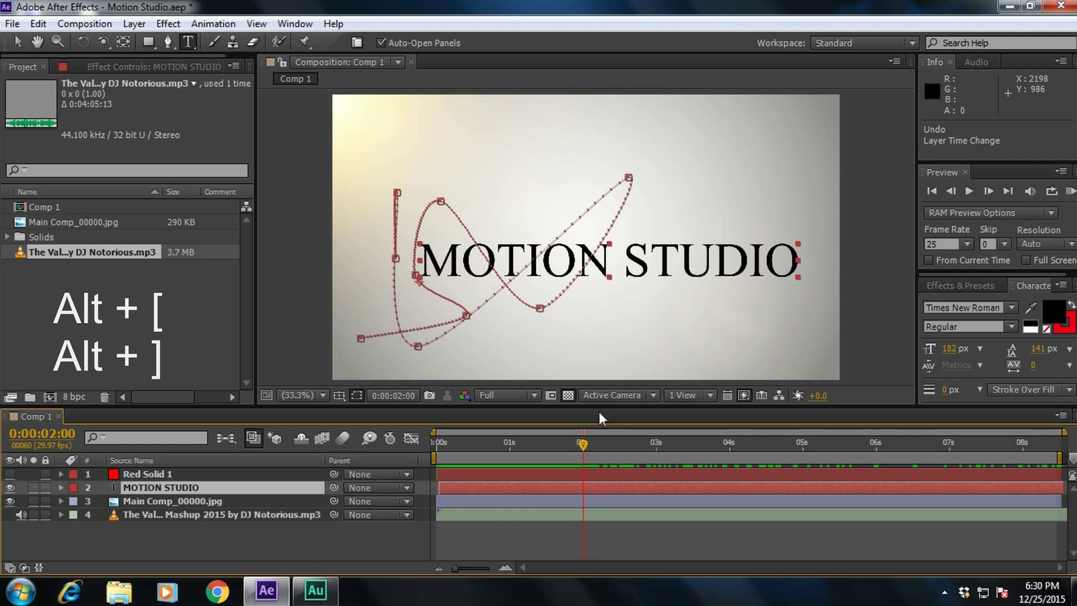
# Try trimming the MOTION STUDIO layer's in point to 0:00:02:00 and out point to 0:00:02:17, and undo both trims.
pyautogui.hotkey('alt', '[')
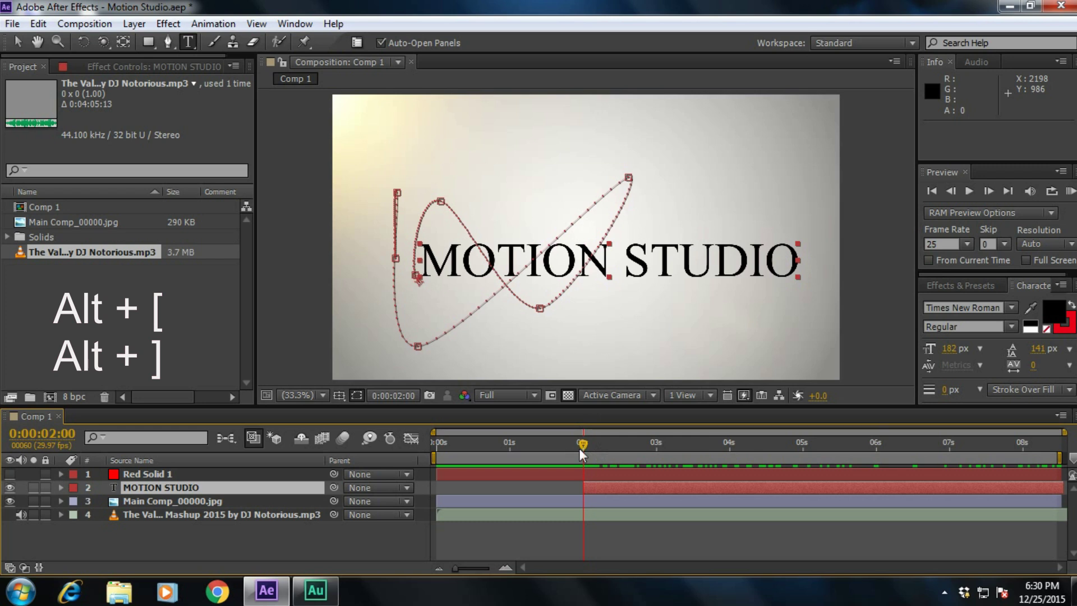
pyautogui.moveTo(581, 443); pyautogui.dragTo(626, 444)
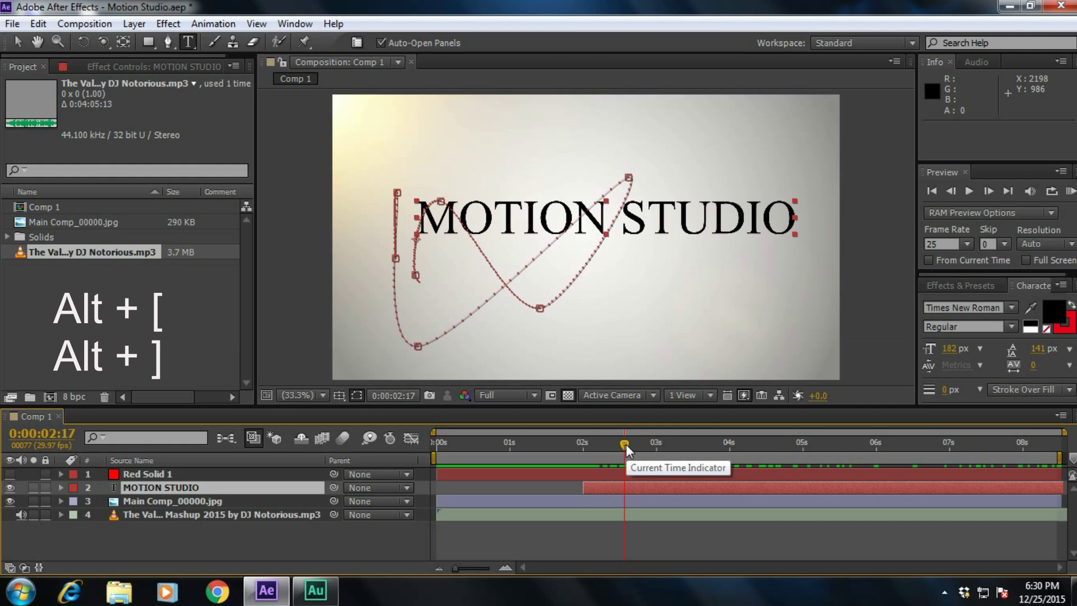
pyautogui.hotkey('alt', ']')
pyautogui.moveTo(626, 445); pyautogui.dragTo(586, 445)
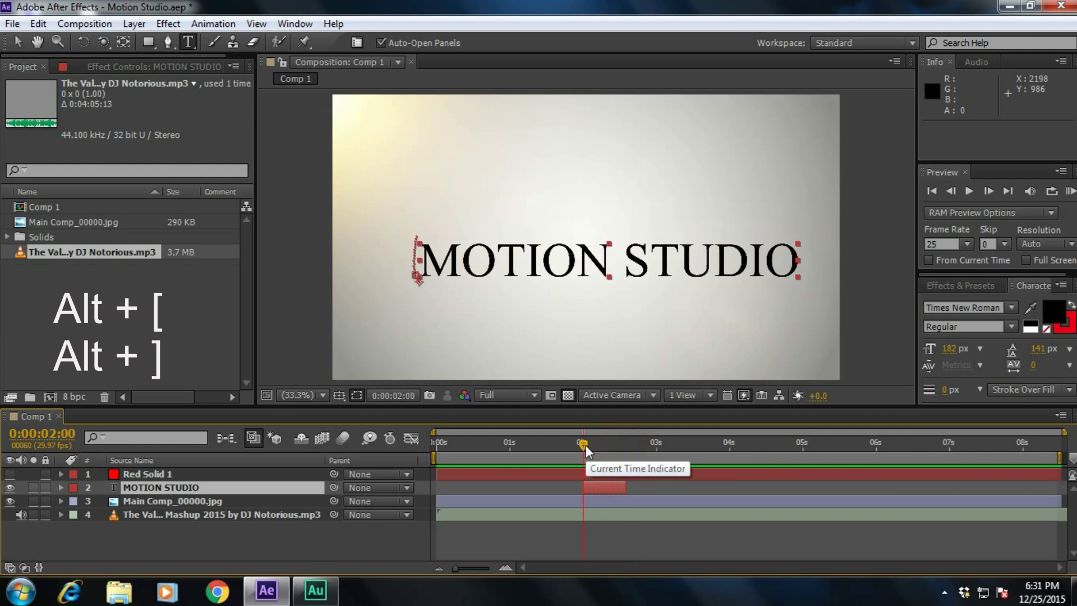
pyautogui.moveTo(586, 445); pyautogui.dragTo(590, 449)
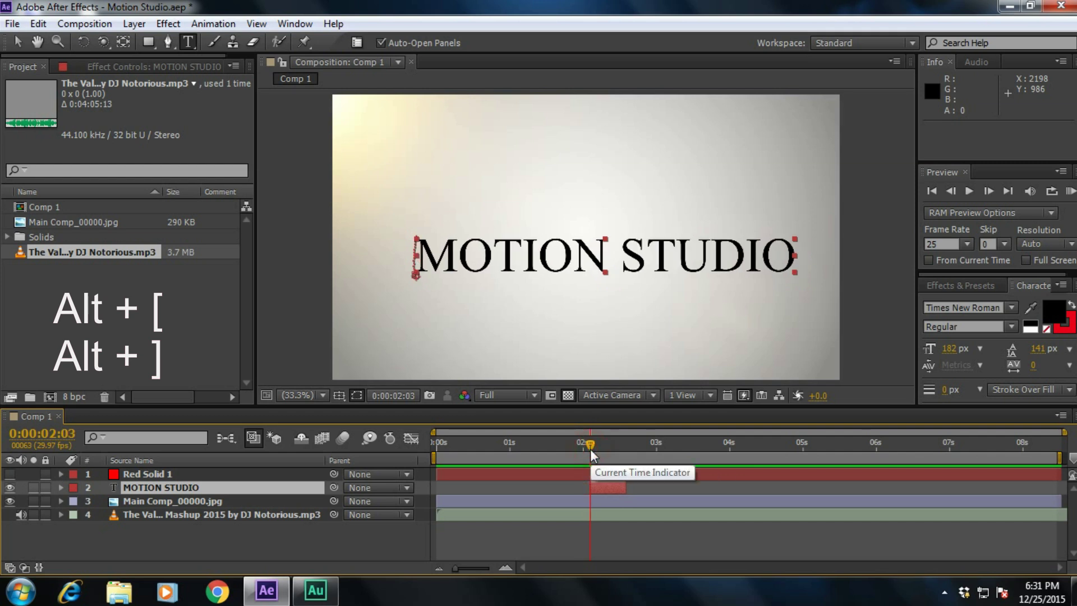
pyautogui.hotkey('ctrl', 'z')
pyautogui.hotkey('ctrl', 'z')
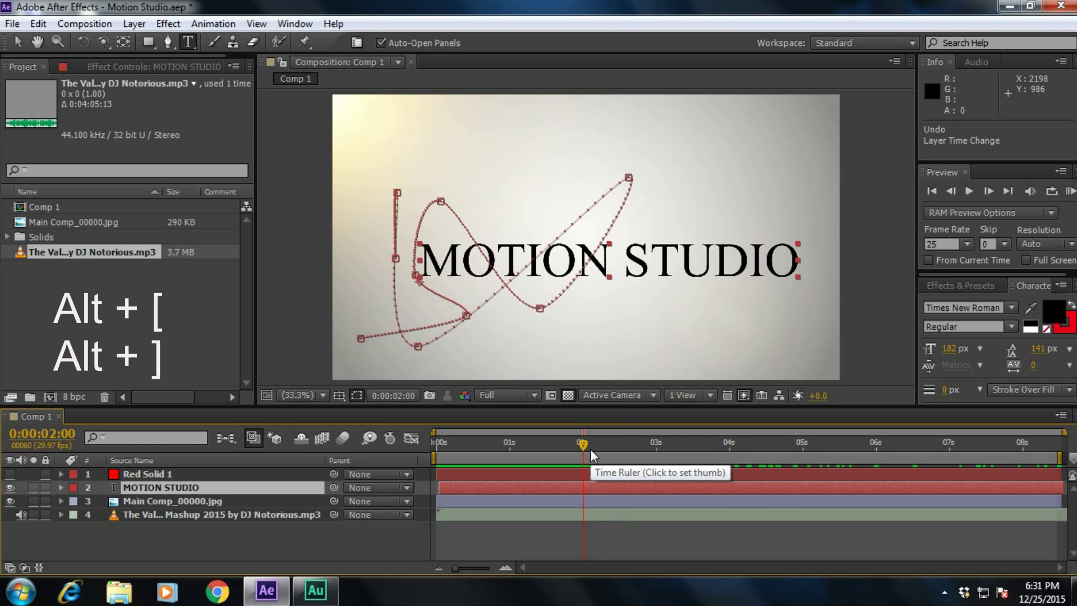
# Try shifting the MOTION STUDIO layer to start at 0:00:02:00 and to end at 0:00:03:17, and undo the shifts.
pyautogui.moveTo(591, 447); pyautogui.dragTo(450, 445)
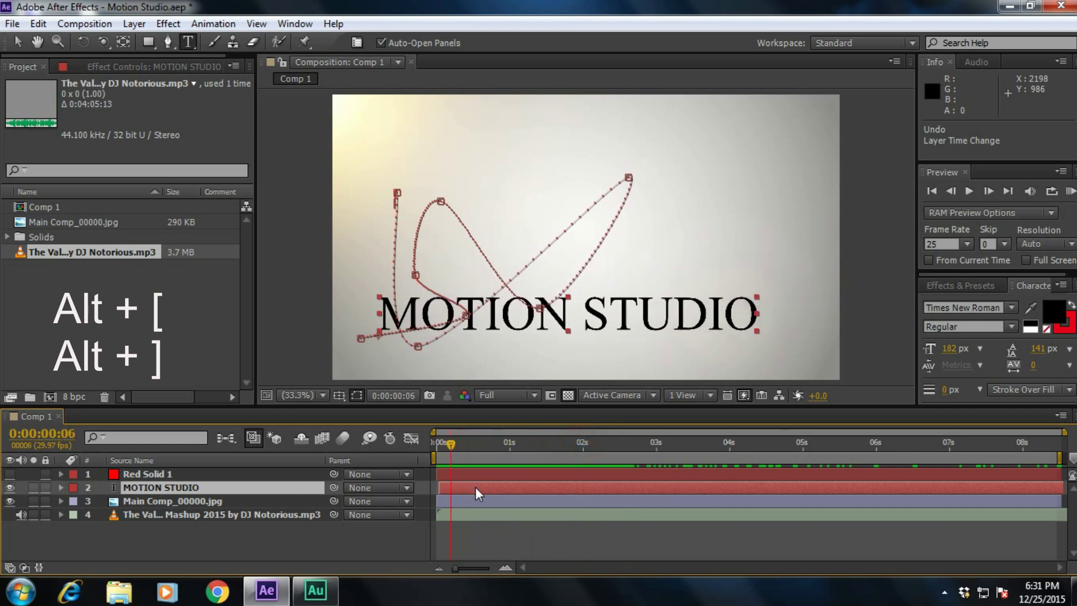
pyautogui.press('k')
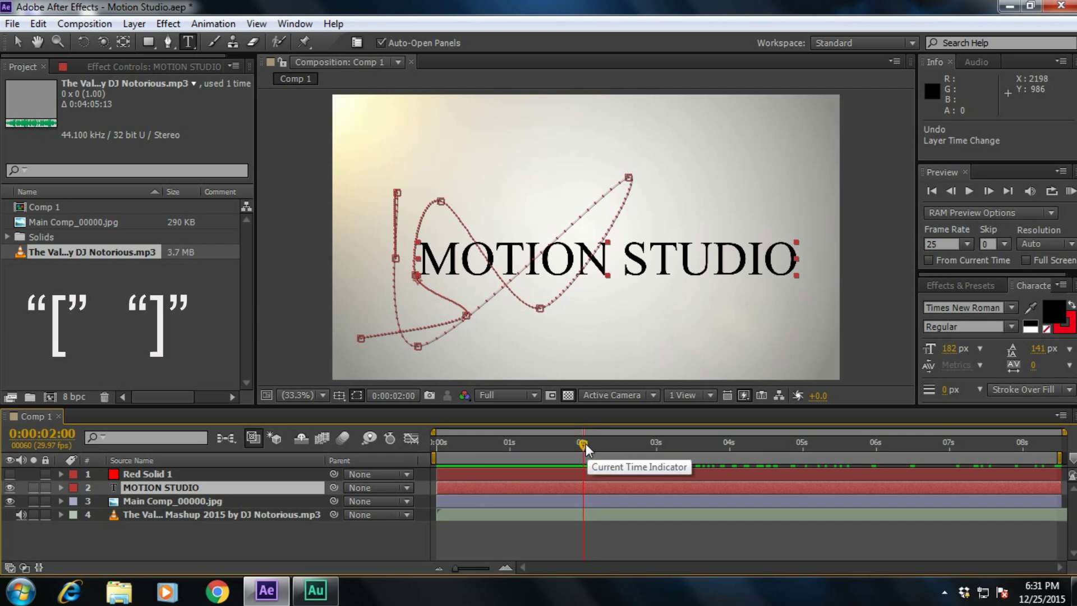
pyautogui.press('[')
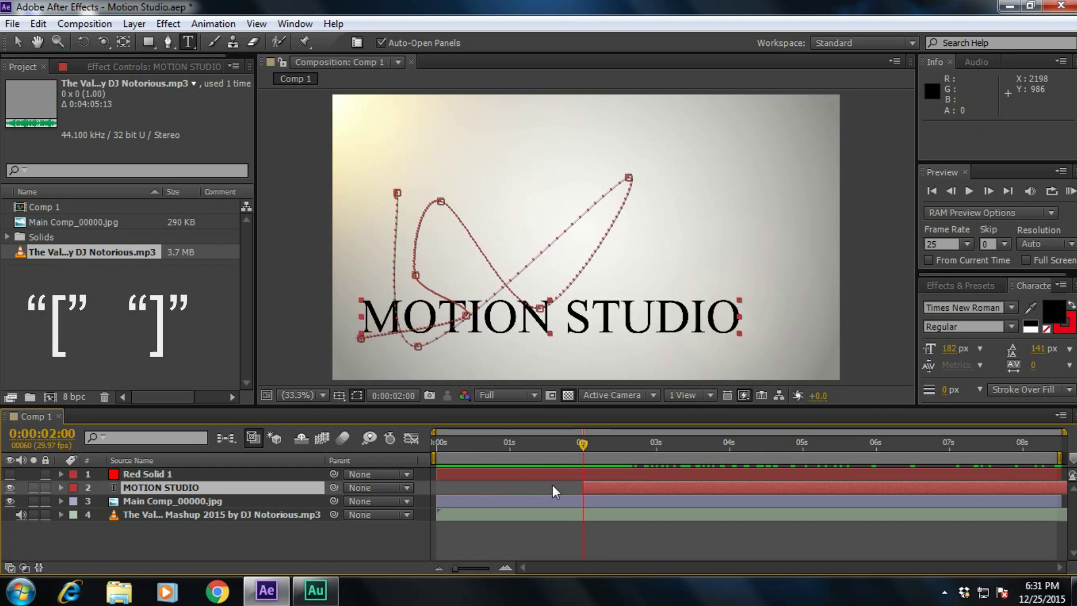
pyautogui.moveTo(584, 447); pyautogui.dragTo(698, 457)
pyautogui.press(']')
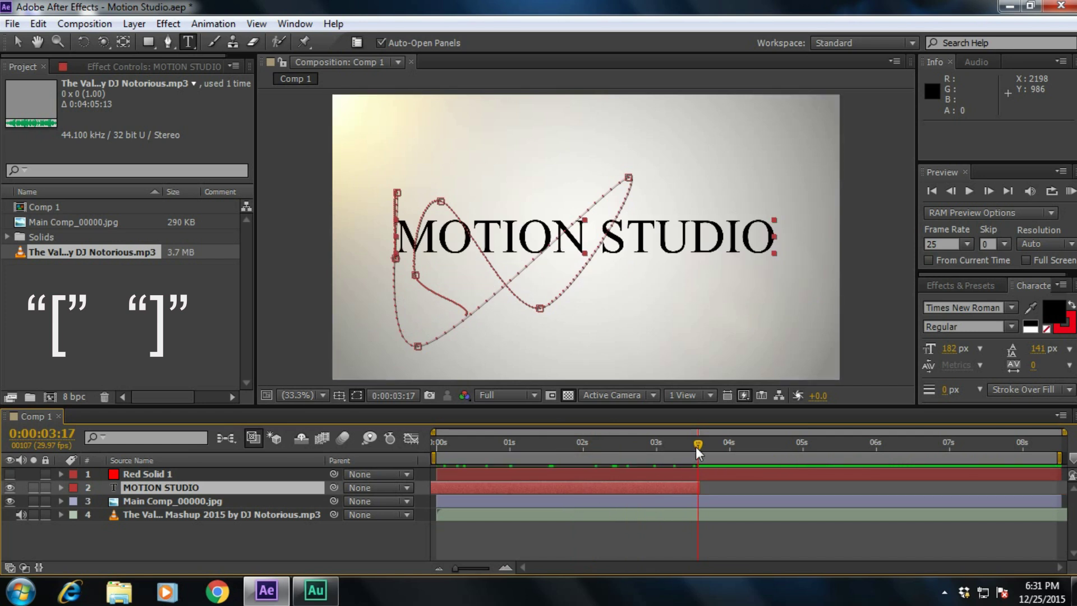
pyautogui.hotkey('ctrl', 'z')
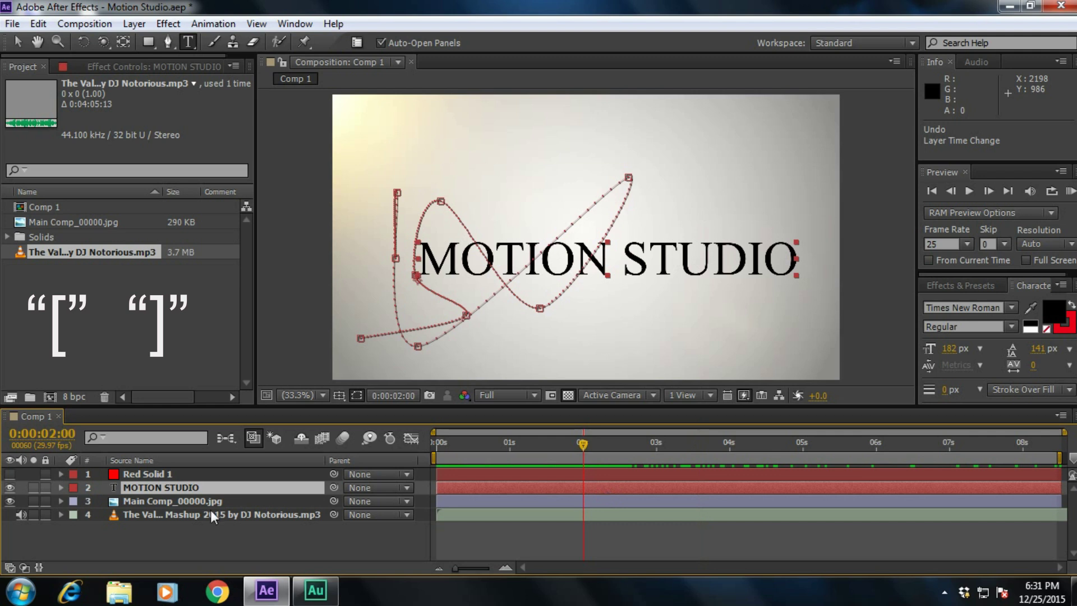
# Move the MP3 audio layer above Main Comp_00000.jpg in the layer stack and select all layers.
pyautogui.click(202, 529)
pyautogui.moveTo(194, 514); pyautogui.dragTo(193, 481)
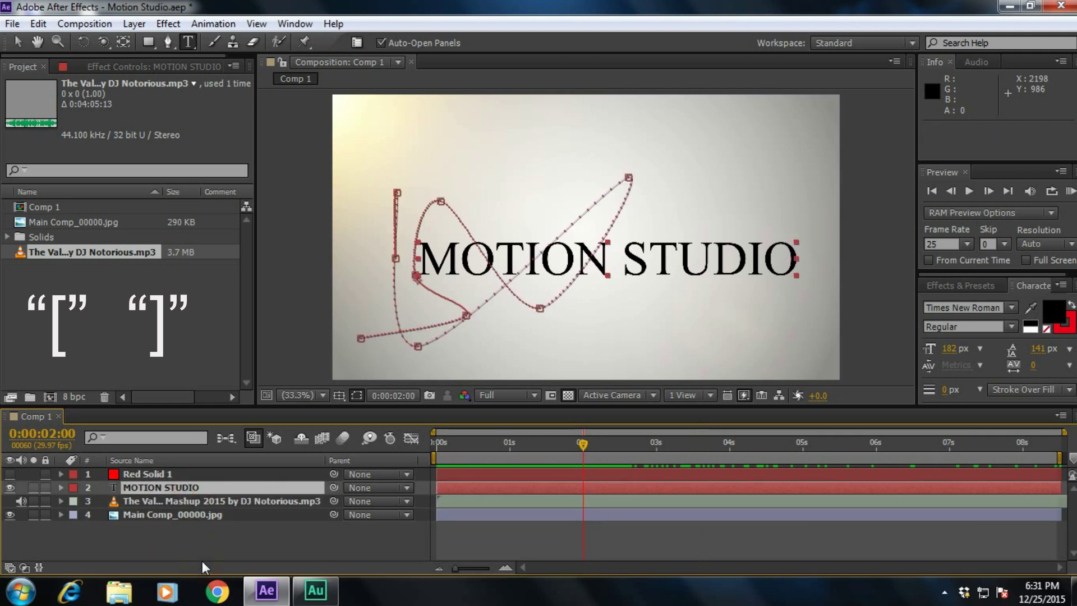
pyautogui.hotkey('ctrl', 'a')
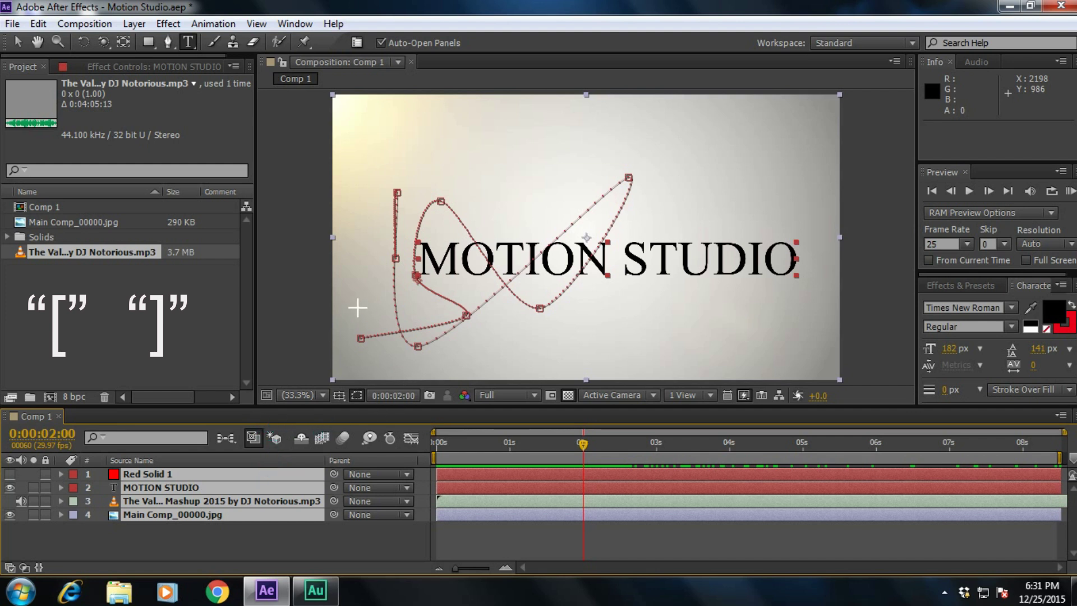
# Undock the Tools panel, dock it back in its original place and deselect all layers.
pyautogui.moveTo(18, 42); pyautogui.dragTo(48, 46)
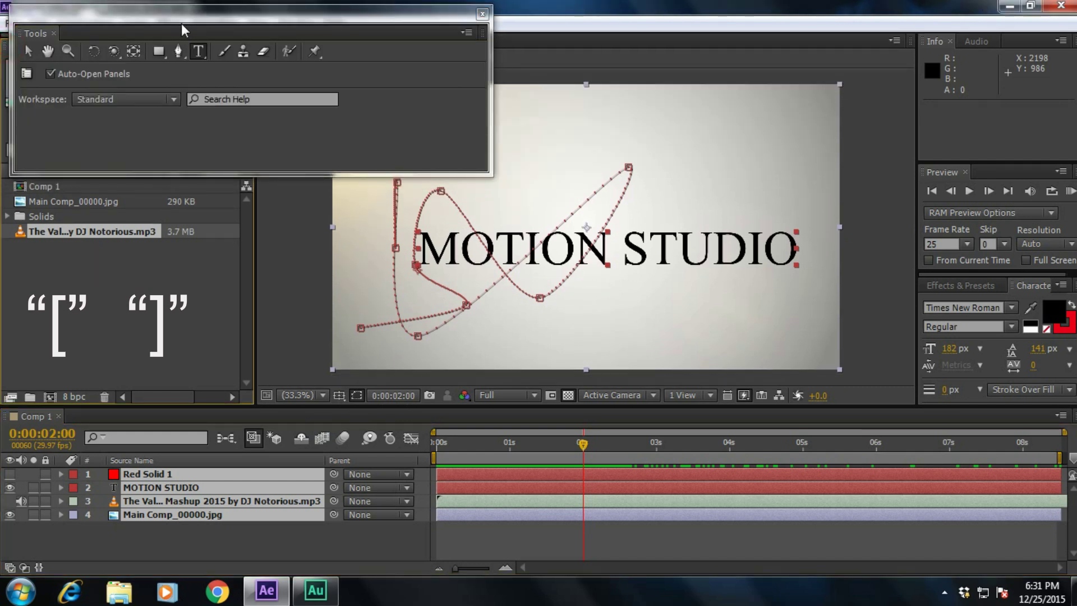
pyautogui.moveTo(182, 28); pyautogui.dragTo(275, 43)
pyautogui.moveTo(173, 49); pyautogui.dragTo(116, 38)
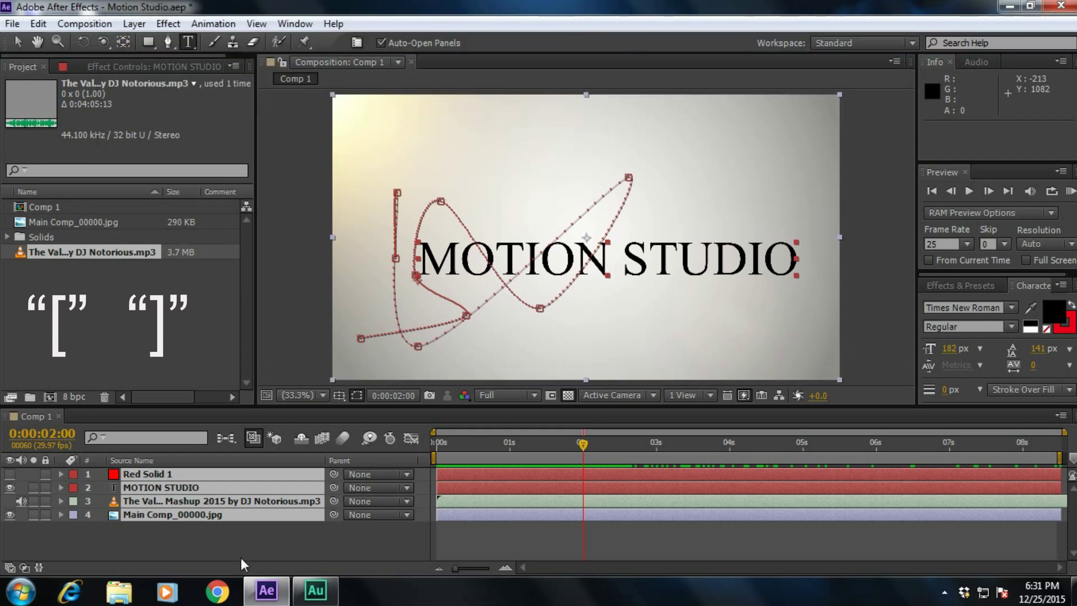
pyautogui.click(241, 557)
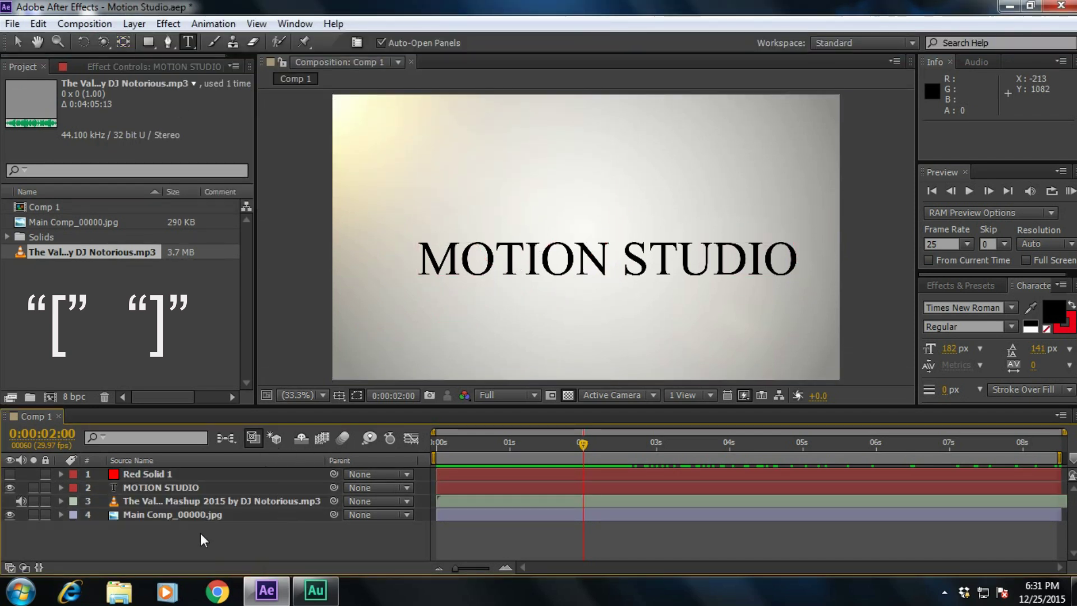
# Open the Pre-compose settings for all four layers, cancel them and clear the selection.
pyautogui.moveTo(196, 537); pyautogui.dragTo(188, 476)
pyautogui.rightClick(188, 476)
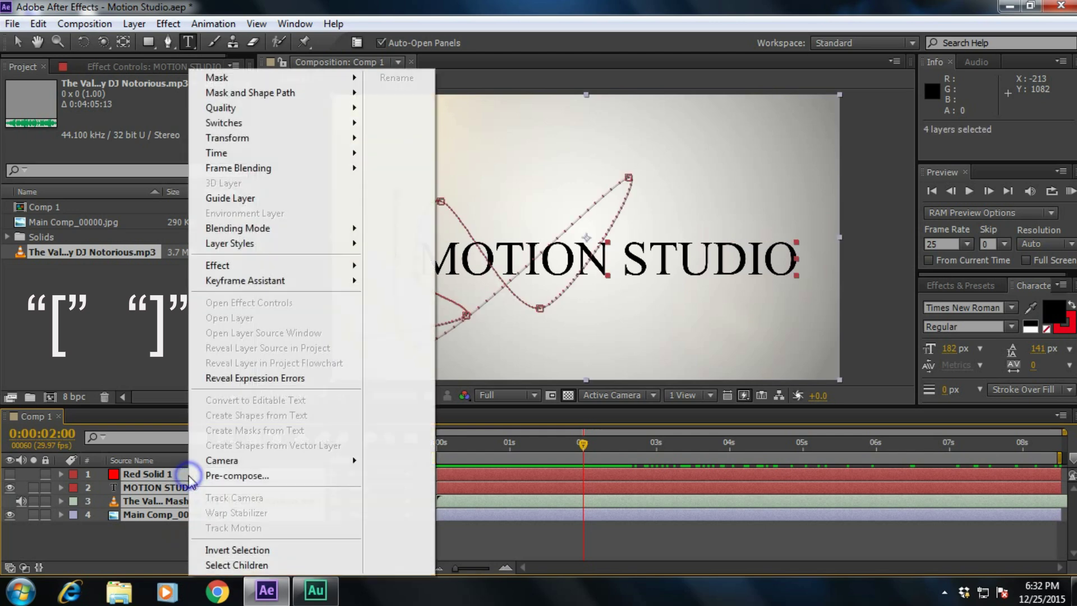
pyautogui.click(231, 481)
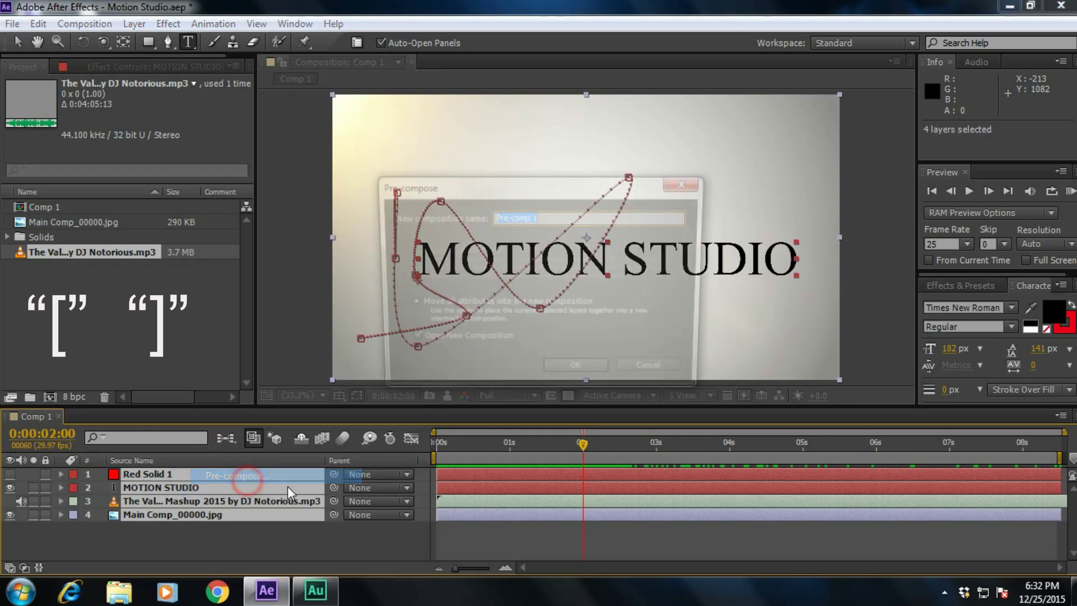
pyautogui.click(661, 370)
pyautogui.click(280, 542)
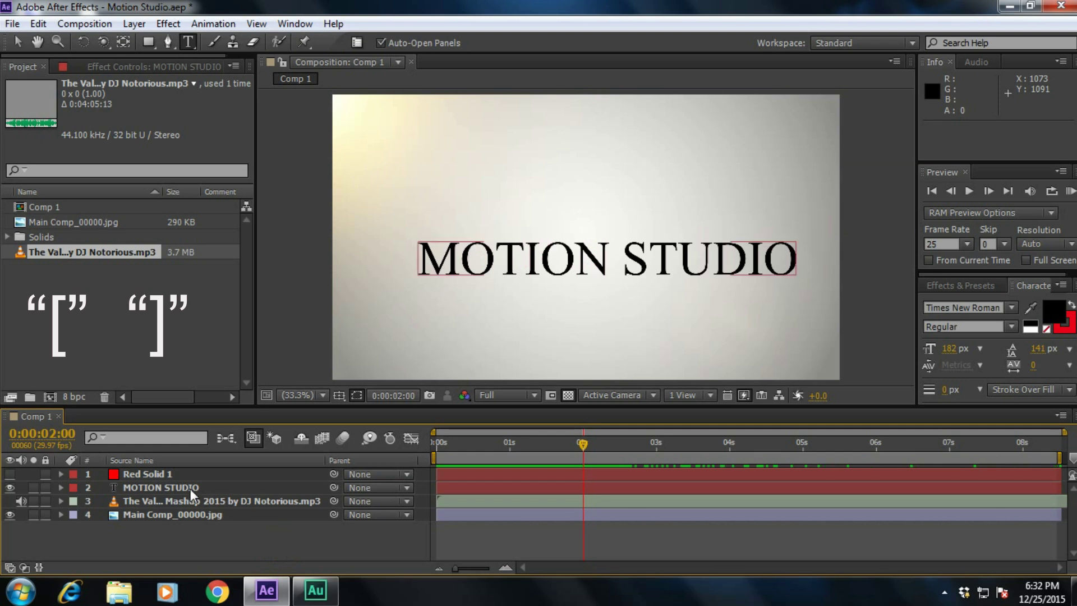
# Rename the MOTION STUDIO layer as Bharat fx.
pyautogui.click(162, 488)
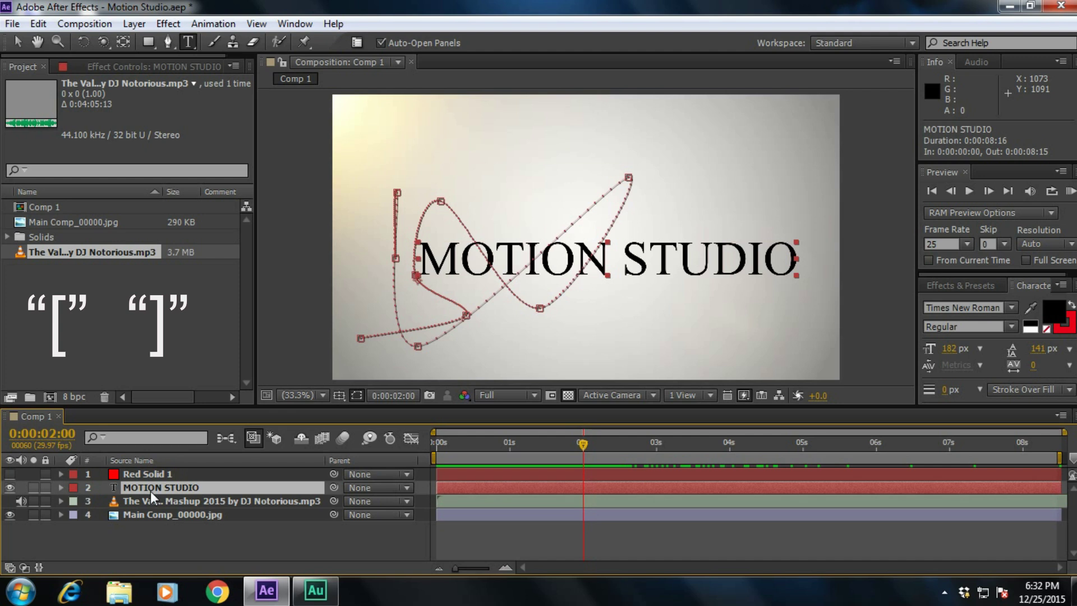
pyautogui.press('Return')
pyautogui.press('Return')
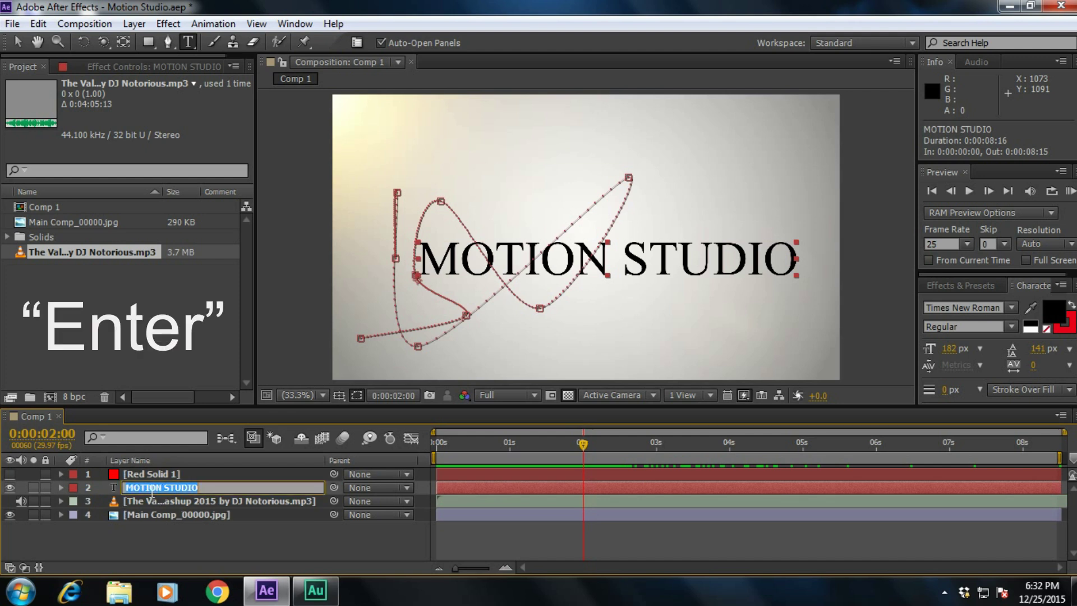
pyautogui.write('Bharat fx')
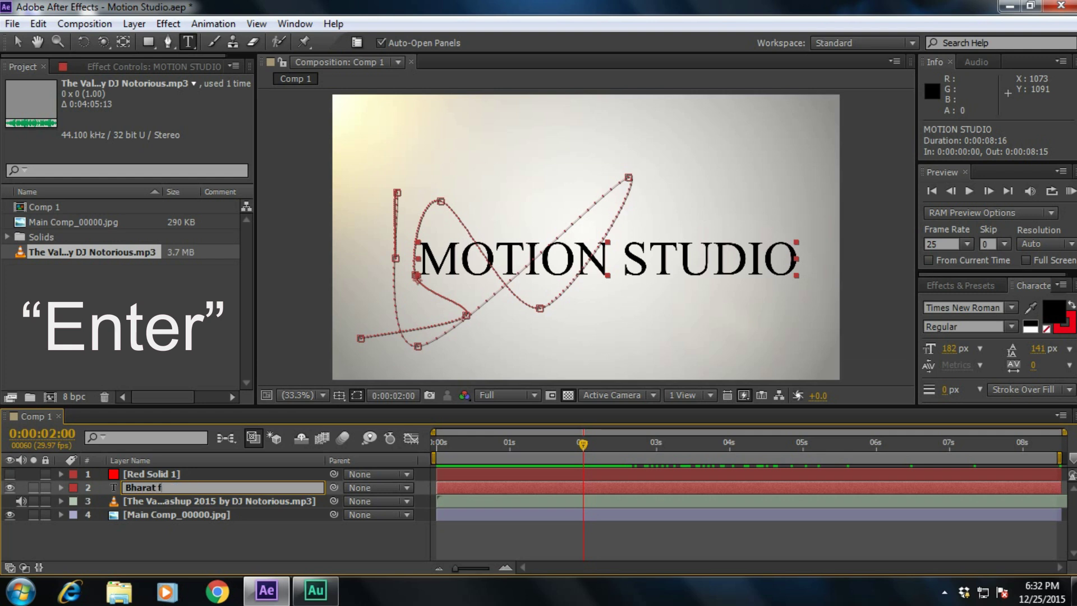
pyautogui.click(166, 533)
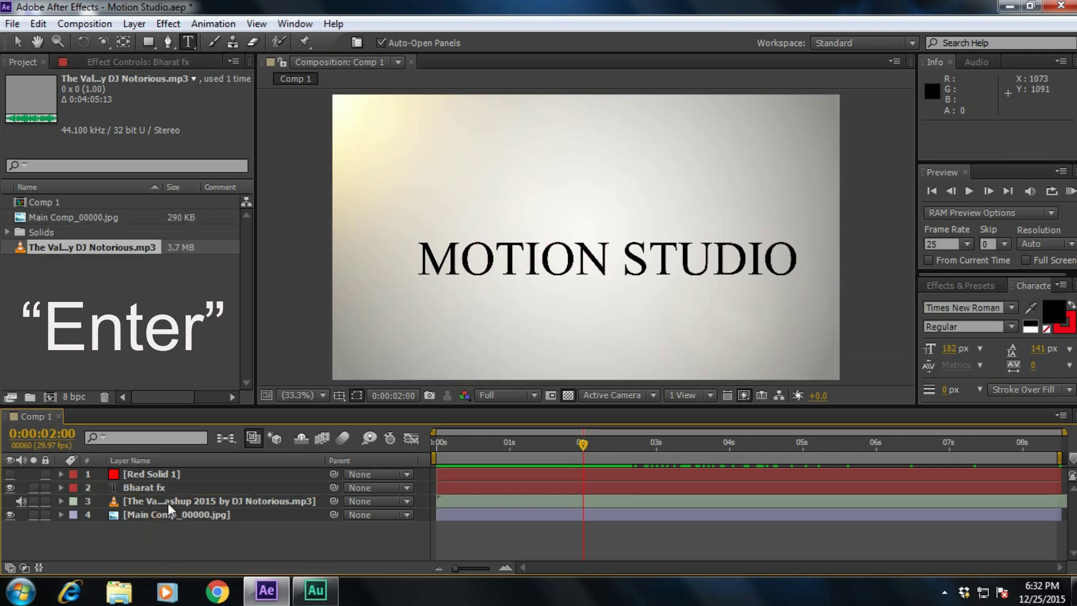
pyautogui.click(143, 489)
pyautogui.rightClick(143, 490)
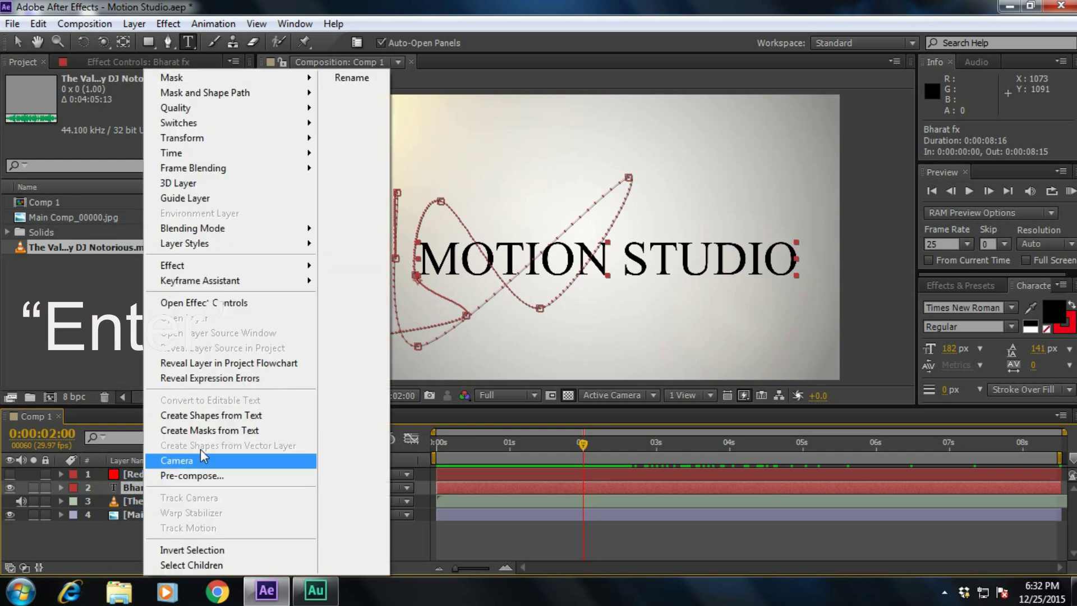
pyautogui.click(128, 546)
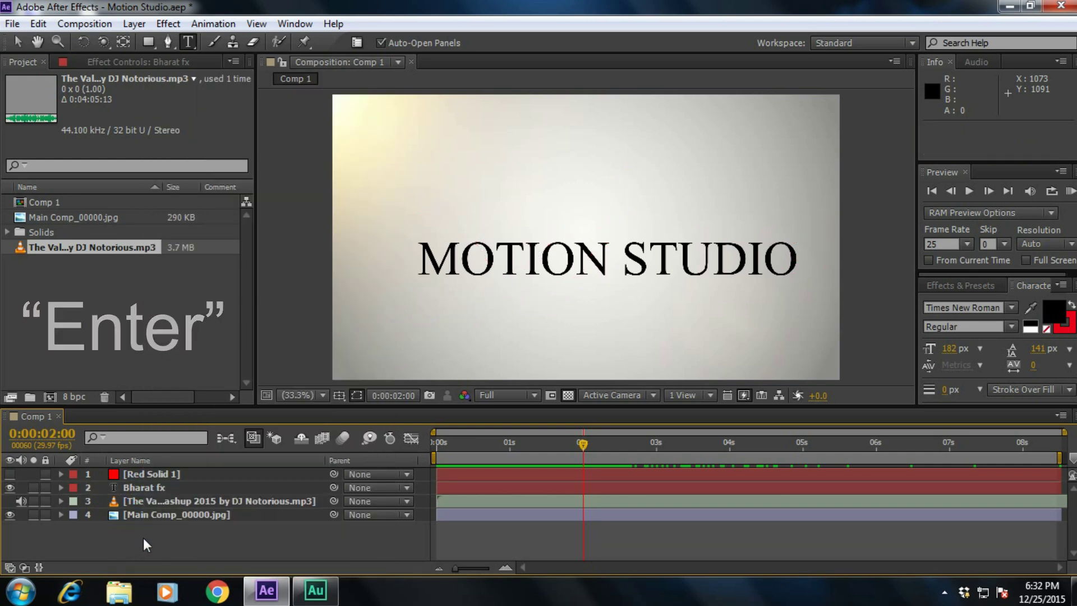
# Reveal the Bharat fx layer's Position keyframes, select them all and clear the selection.
pyautogui.click(170, 485)
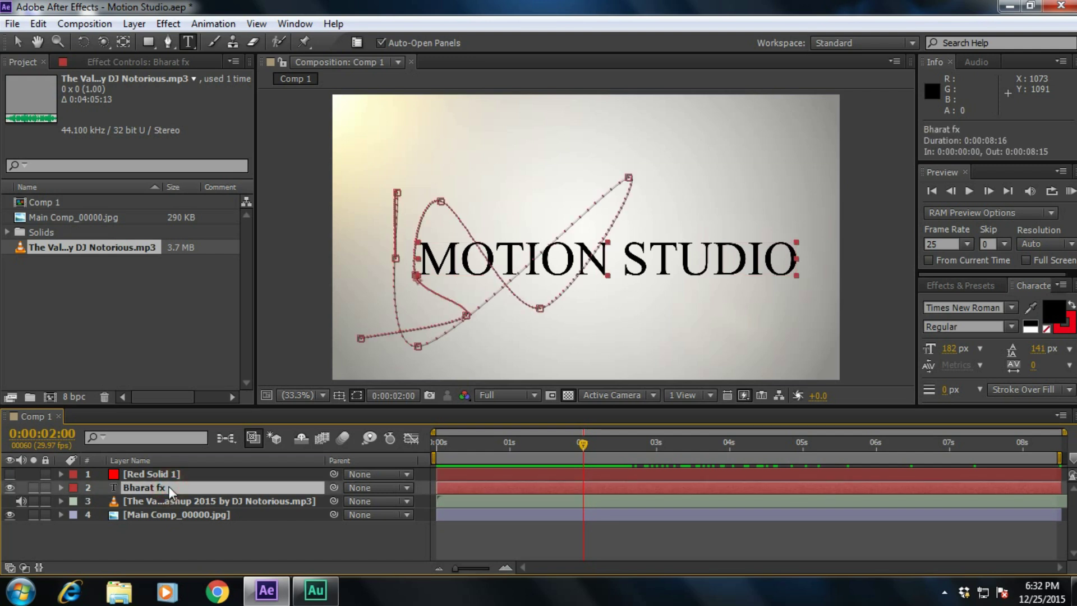
pyautogui.press('p')
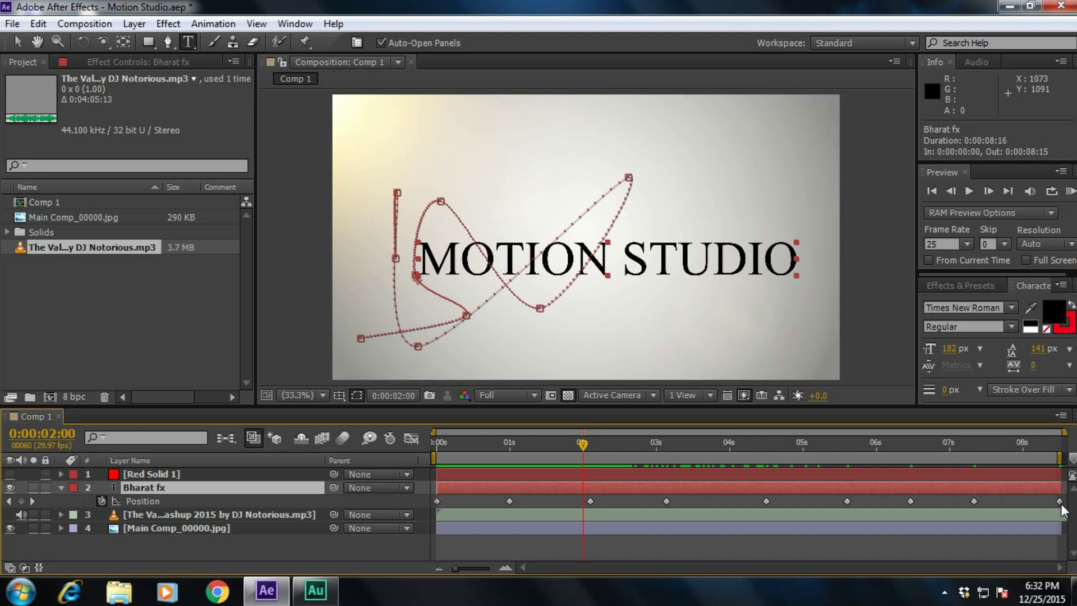
pyautogui.moveTo(1063, 506)
pyautogui.click(429, 496)
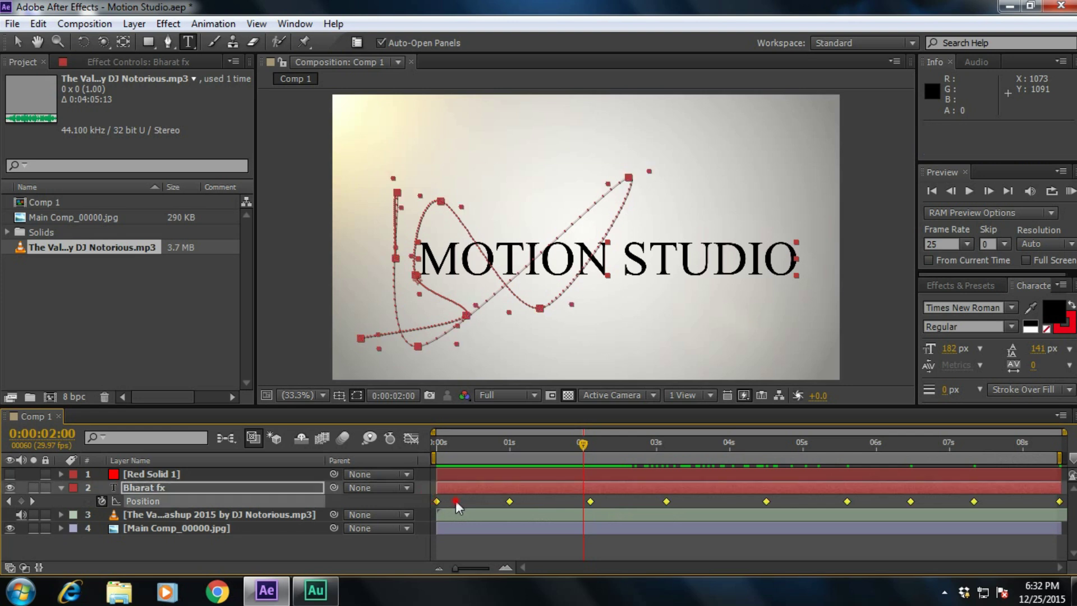
pyautogui.click(533, 506)
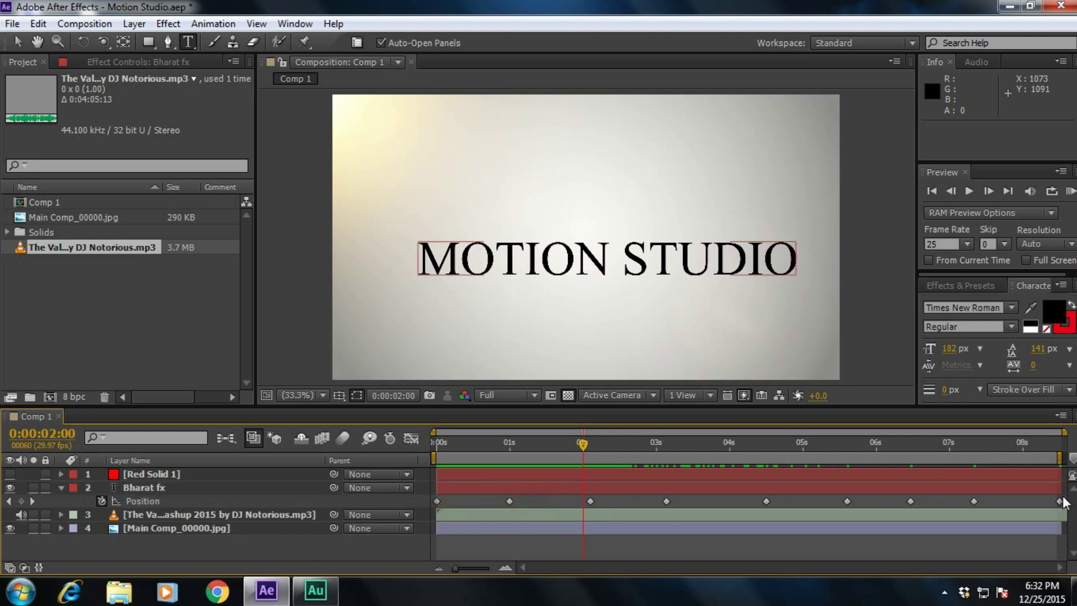
# Scale all Position keyframes of the Bharat fx layer proportionally so the last one falls slightly earlier, and collapse the layer.
pyautogui.click(433, 499)
pyautogui.moveTo(440, 500); pyautogui.dragTo(1064, 511)
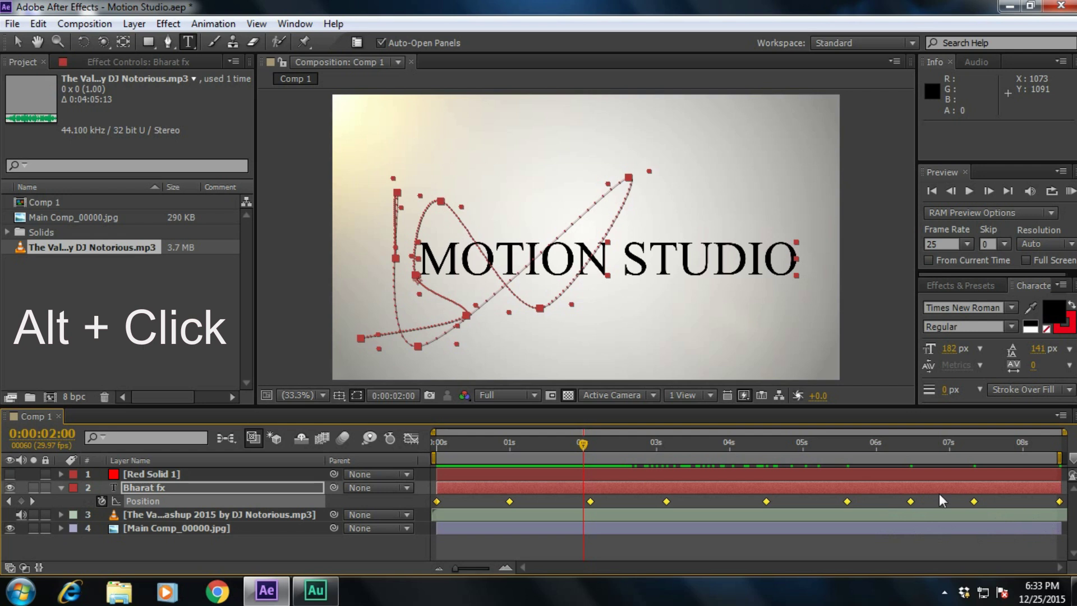
pyautogui.moveTo(1059, 502)
pyautogui.mouseDown()
pyautogui.moveTo(510, 503)
pyautogui.moveTo(1020, 492)
pyautogui.moveTo(919, 490)
pyautogui.moveTo(566, 495)
pyautogui.moveTo(1059, 505)
pyautogui.moveTo(530, 489)
pyautogui.moveTo(1057, 505)
pyautogui.mouseUp()
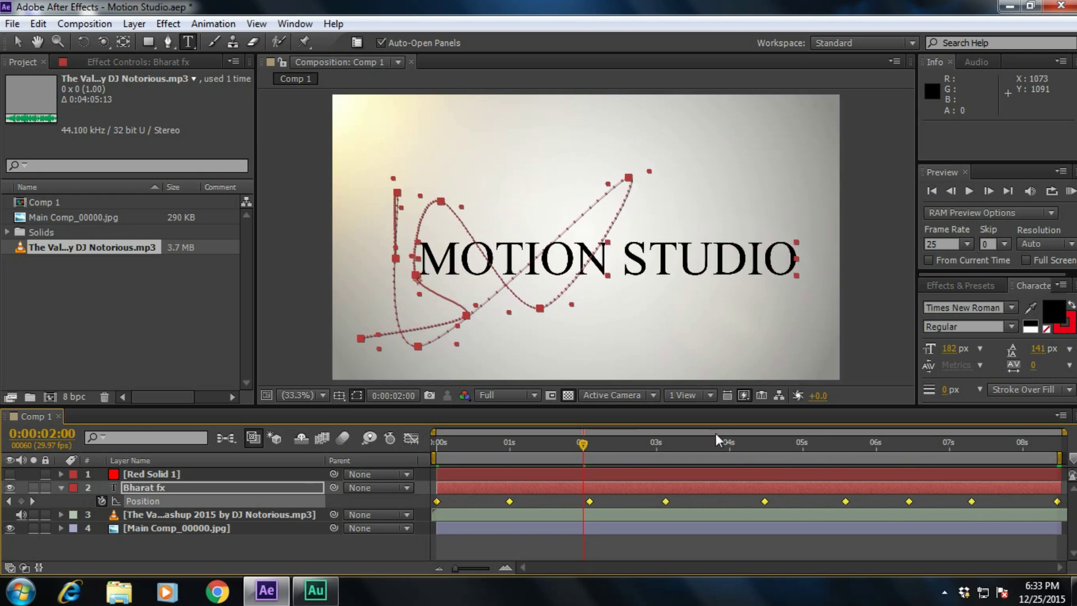
pyautogui.click(120, 549)
pyautogui.click(63, 489)
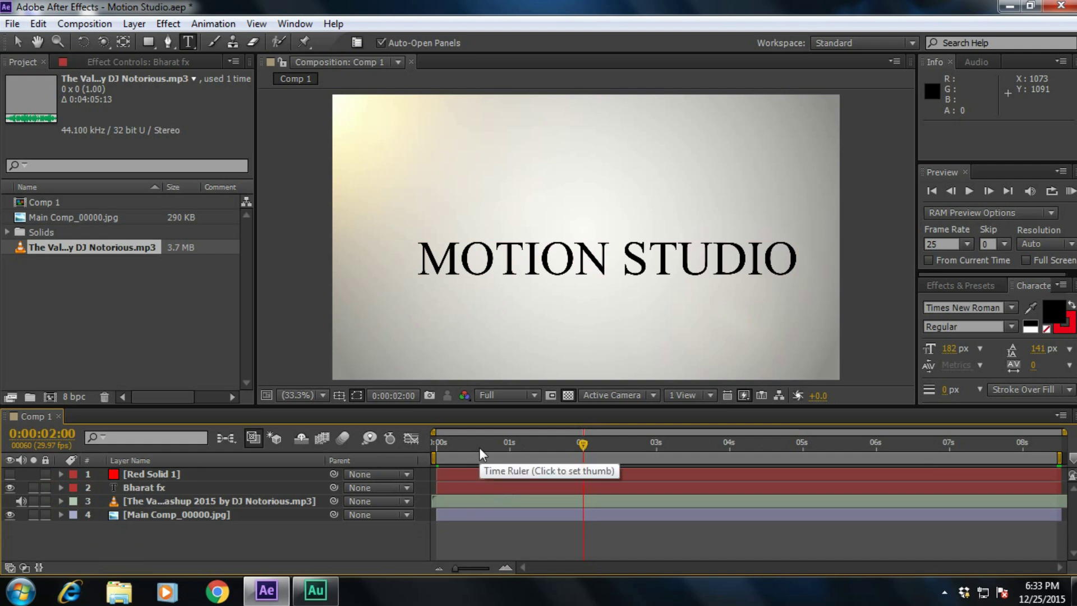
# Move the current time to 0:00:01:12 and save the project.
pyautogui.moveTo(478, 446); pyautogui.dragTo(538, 456)
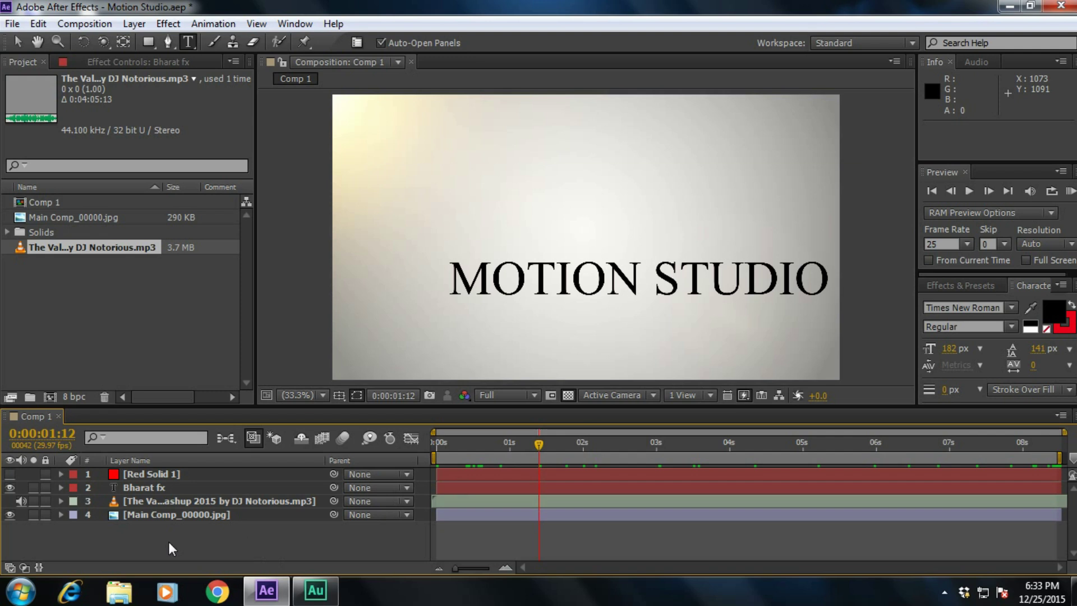
pyautogui.hotkey('ctrl', 's')
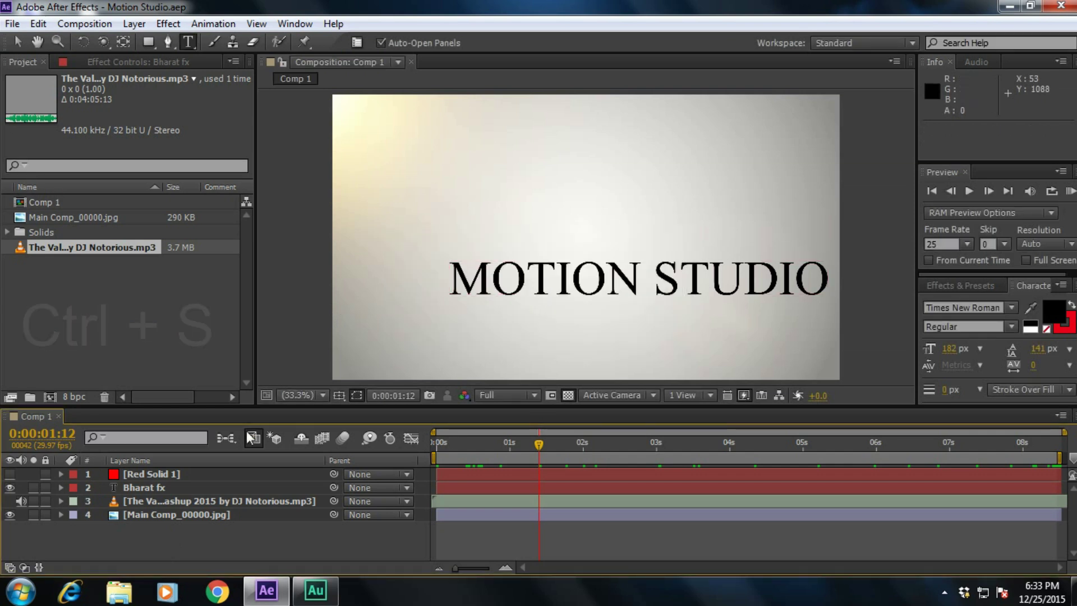
# Reveal the Bharat fx layer's Position keyframes and move the current time to the second keyframe at 0:00:01:00.
pyautogui.moveTo(531, 448); pyautogui.dragTo(478, 449)
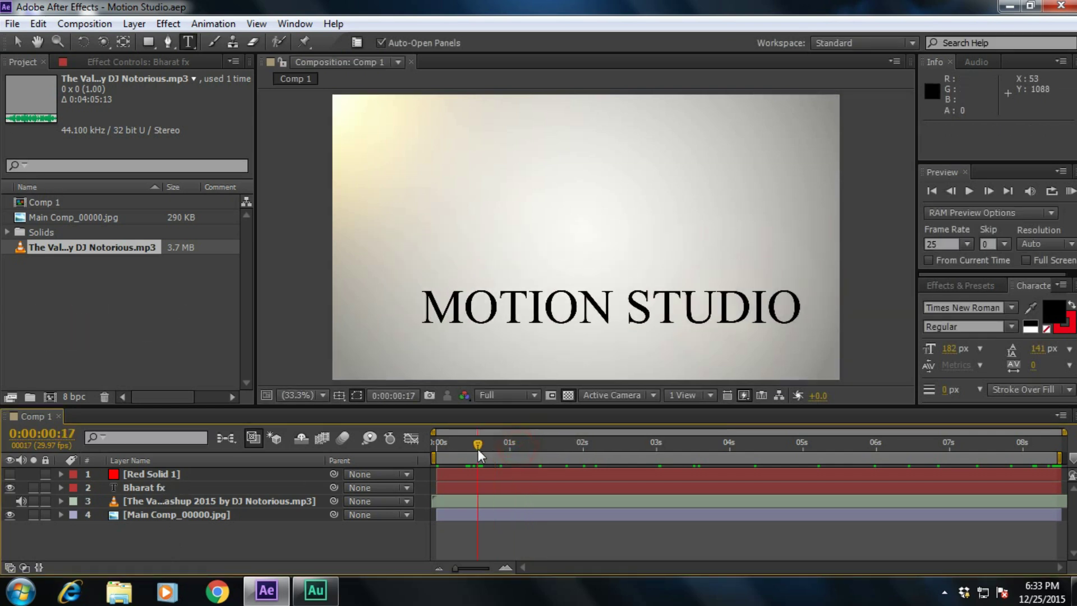
pyautogui.click(213, 488)
pyautogui.press('y')
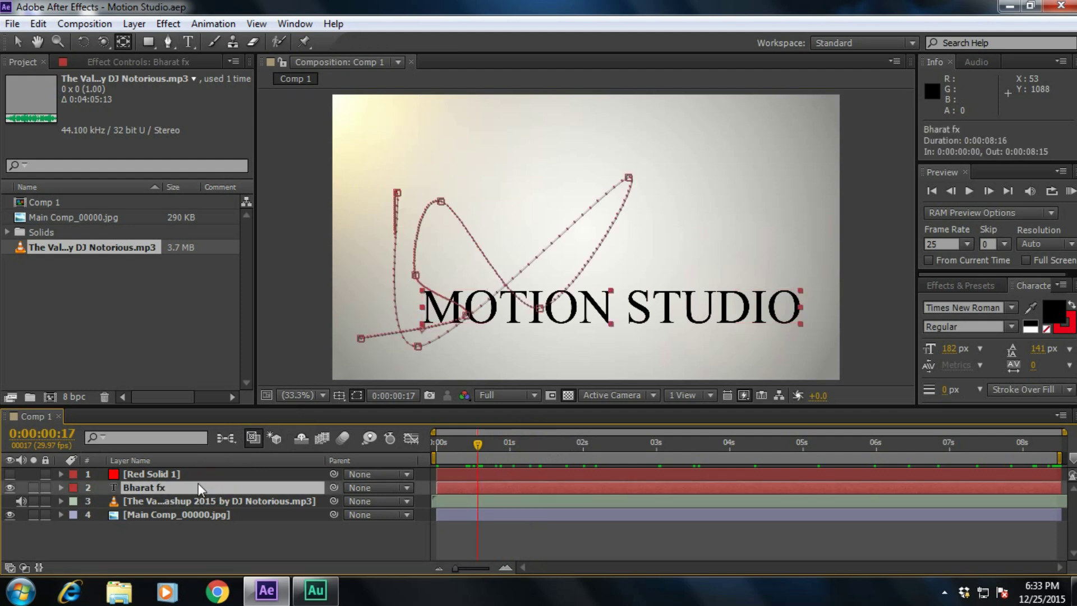
pyautogui.press('p')
pyautogui.moveTo(480, 447); pyautogui.dragTo(510, 447)
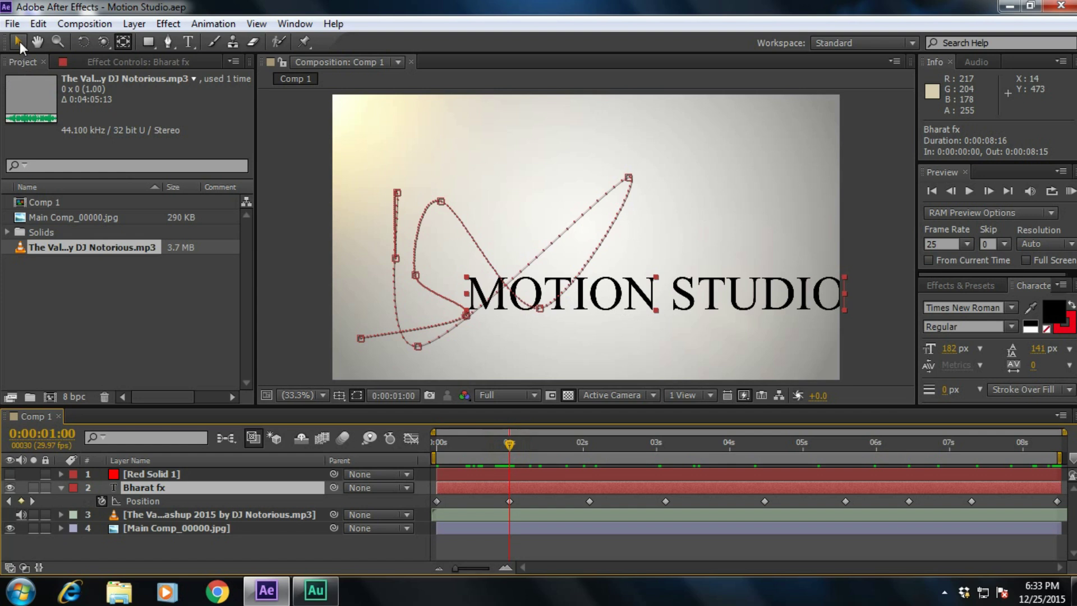
# Move the MOTION STUDIO text up and to the left into the upper part of the frame with the Selection tool.
pyautogui.click(18, 42)
pyautogui.doubleClick(630, 308)
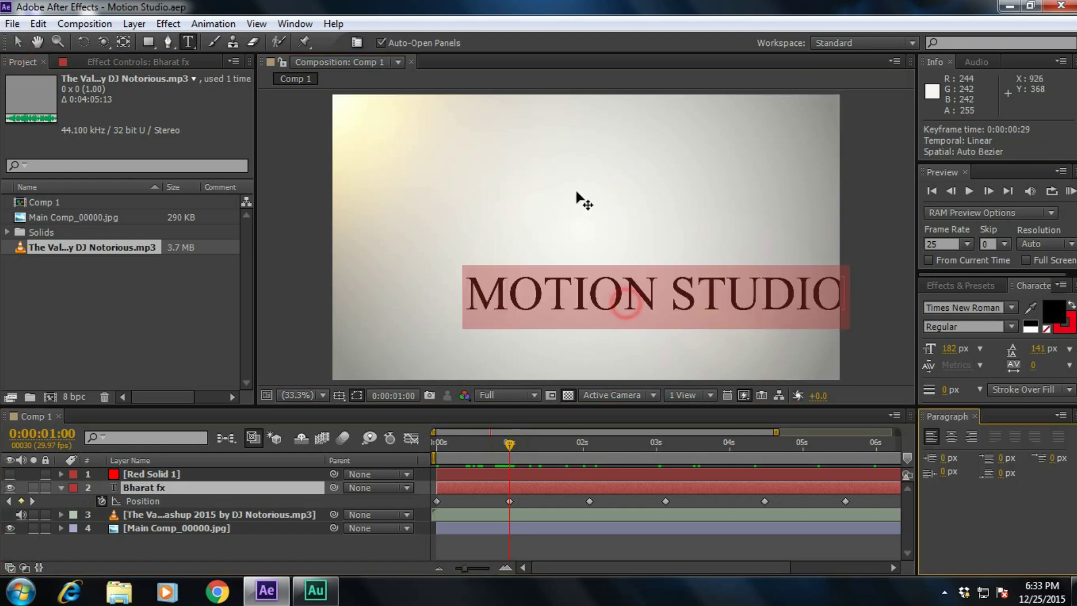
pyautogui.click(18, 42)
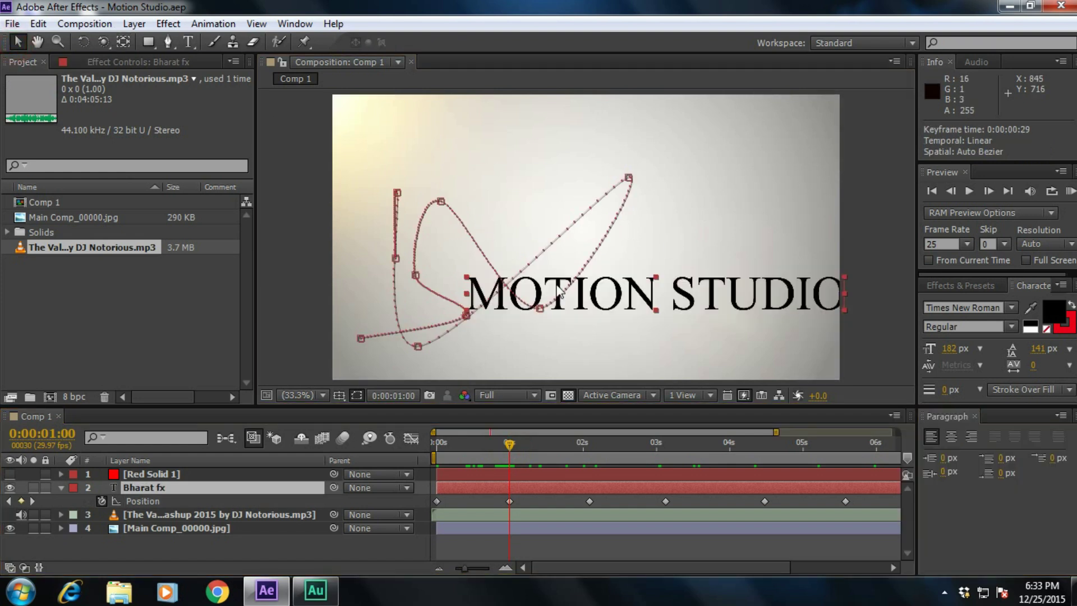
pyautogui.moveTo(574, 292); pyautogui.dragTo(514, 168)
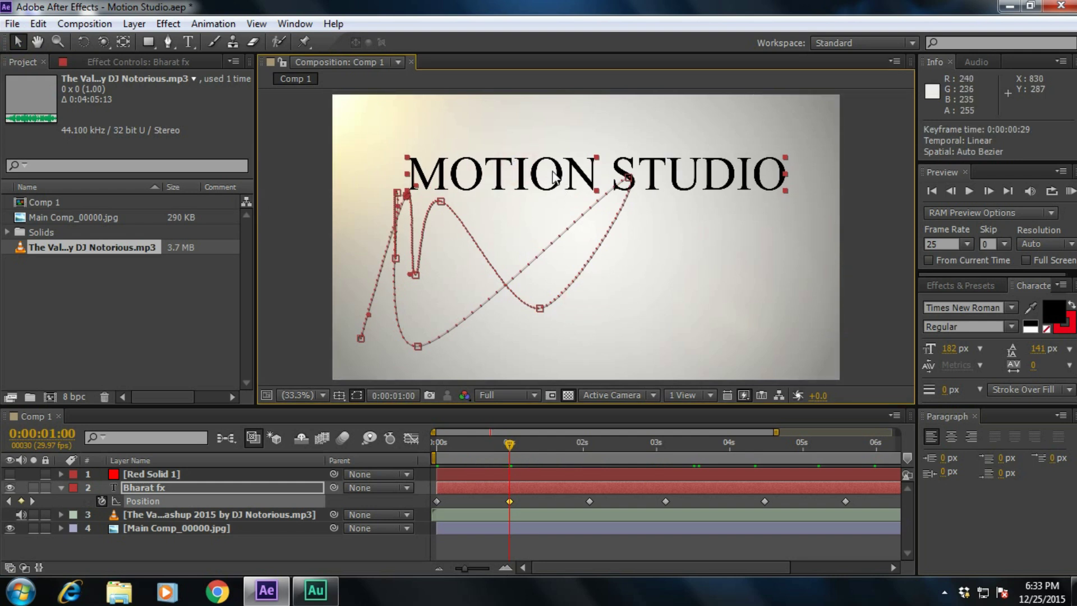
# Undo the last position change of the MOTION STUDIO text and redo it.
pyautogui.hotkey('ctrl', 'z')
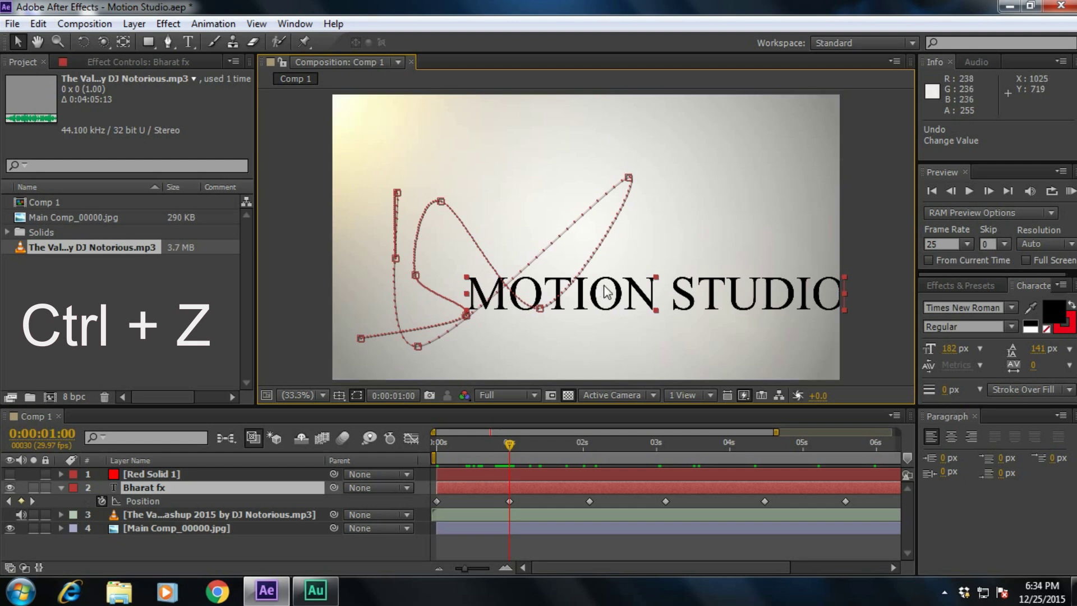
pyautogui.hotkey('ctrl', 'shift', 'z')
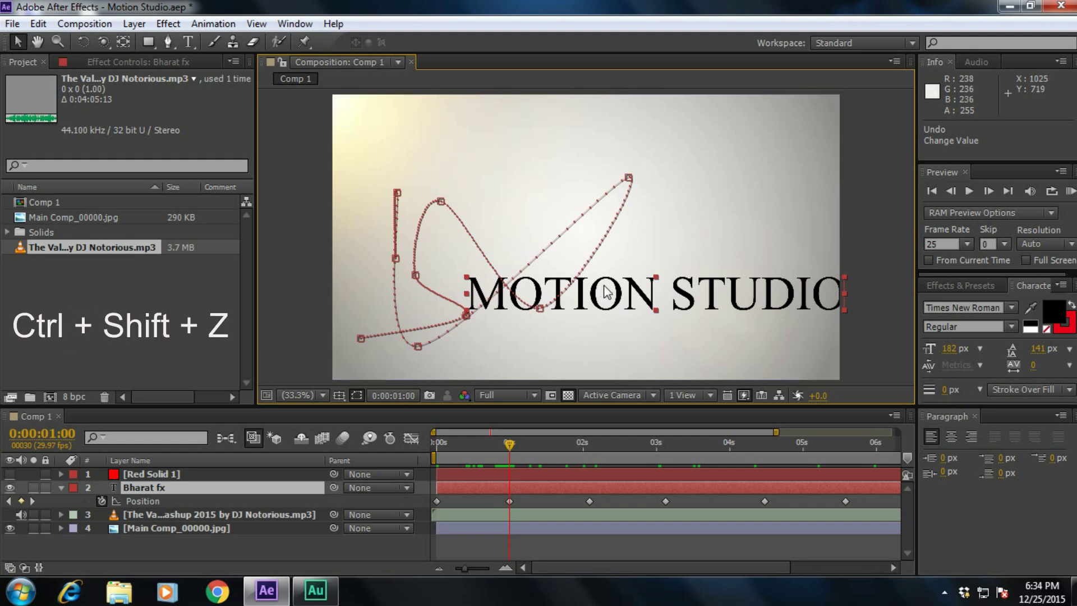
pyautogui.hotkey('ctrl', 'shift', 'z')
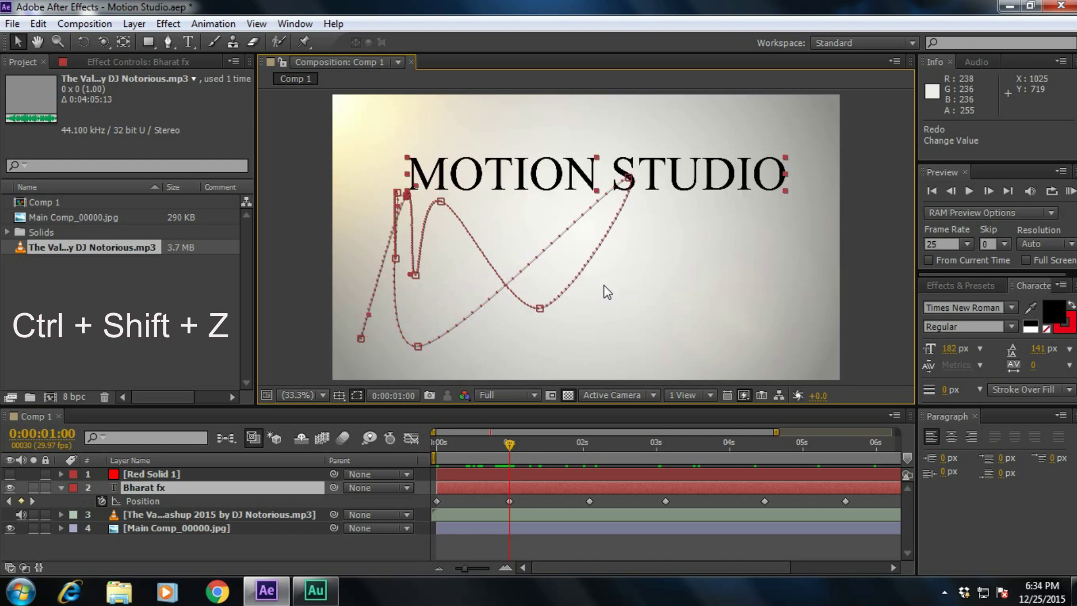
# Close the Paragraph panel and collapse the Bharat fx layer's properties.
pyautogui.click(977, 418)
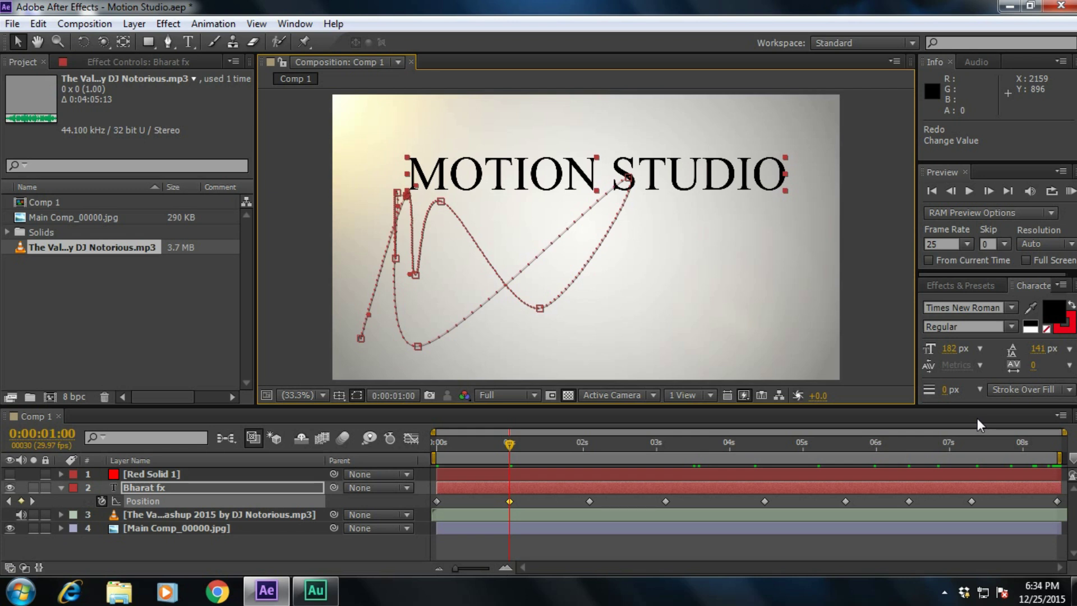
pyautogui.click(61, 487)
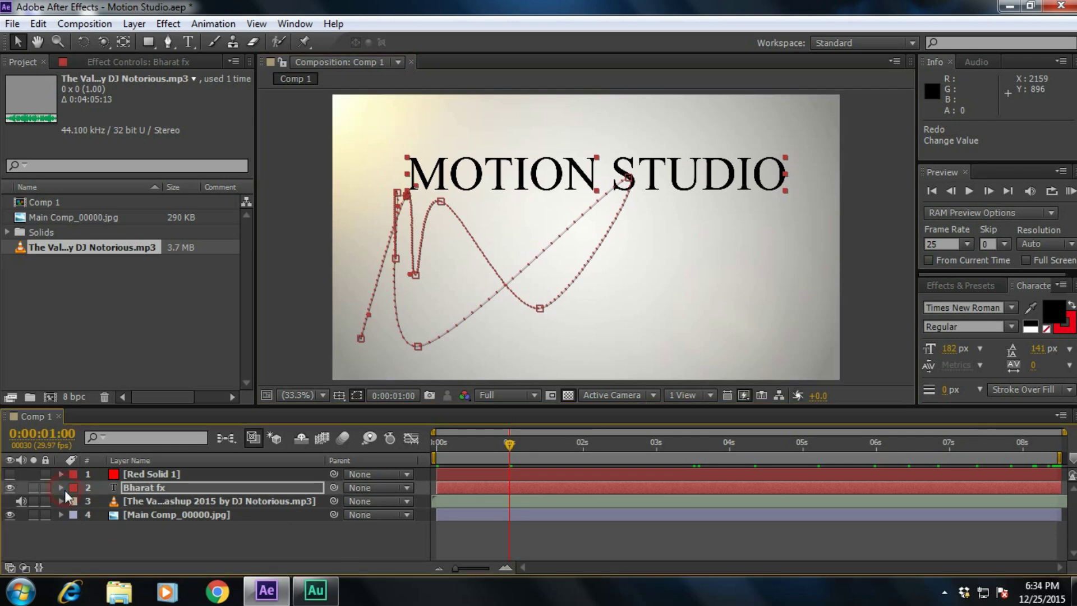
# Duplicate the Bharat fx layer, move the copy's text down to about 507.9, 751.8, and duplicate that copy.
pyautogui.click(160, 488)
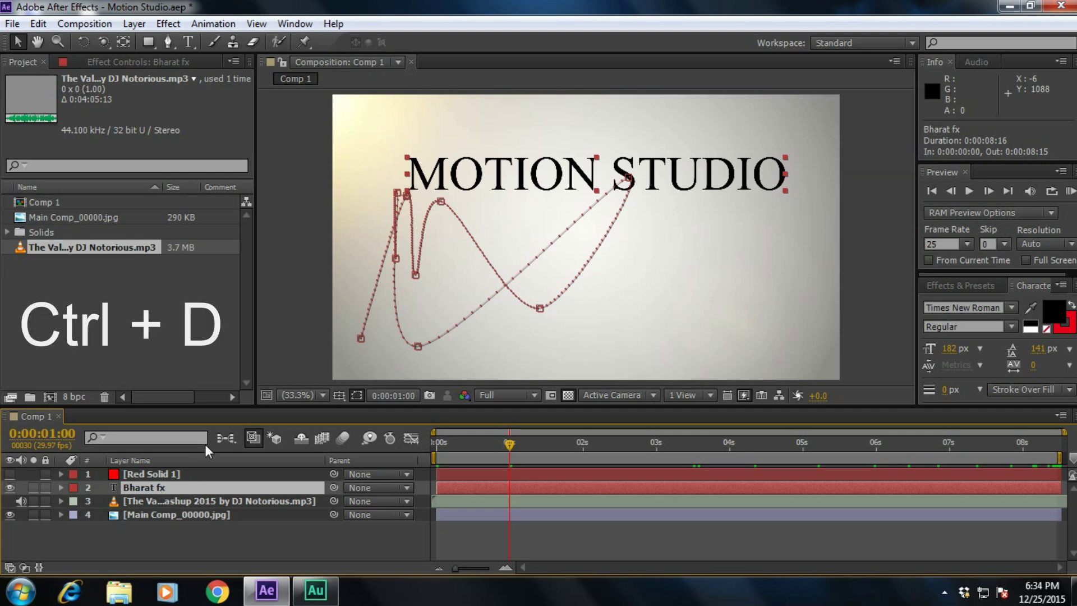
pyautogui.hotkey('ctrl', 'd')
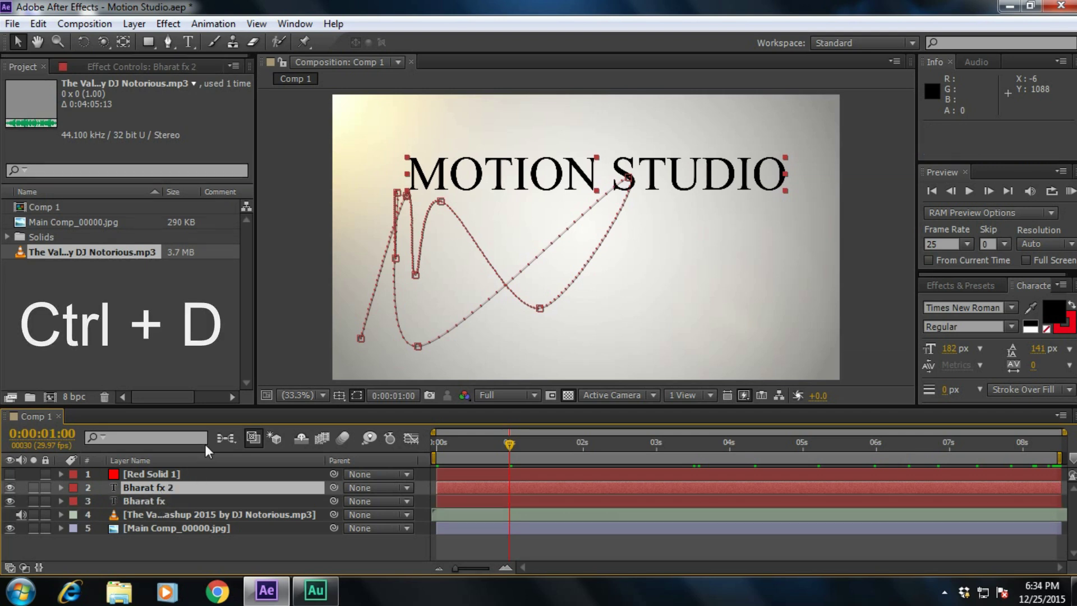
pyautogui.moveTo(479, 179); pyautogui.dragTo(562, 283)
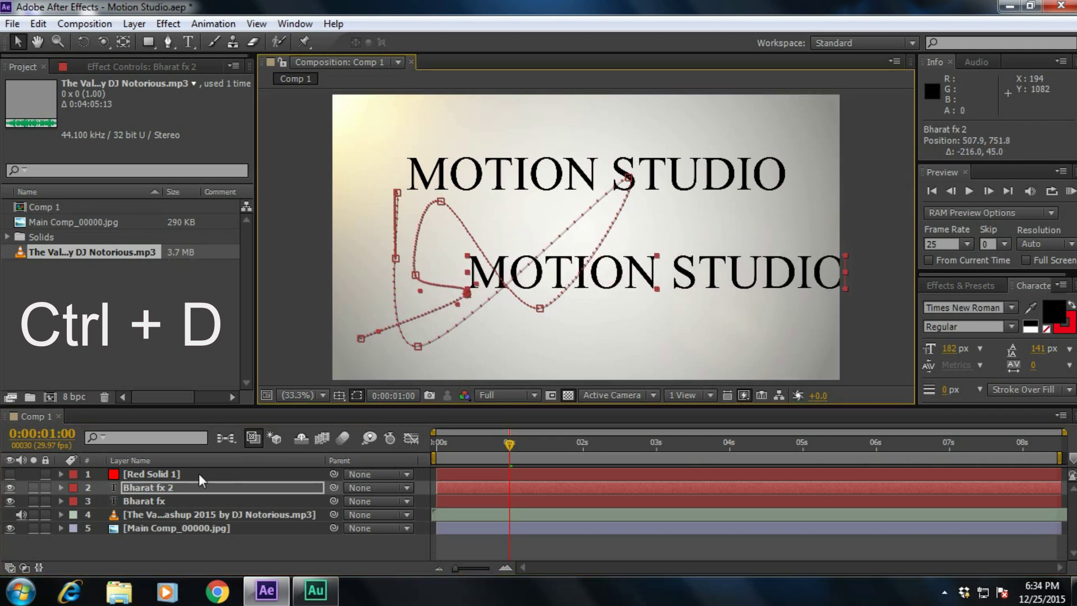
pyautogui.hotkey('ctrl', 'd')
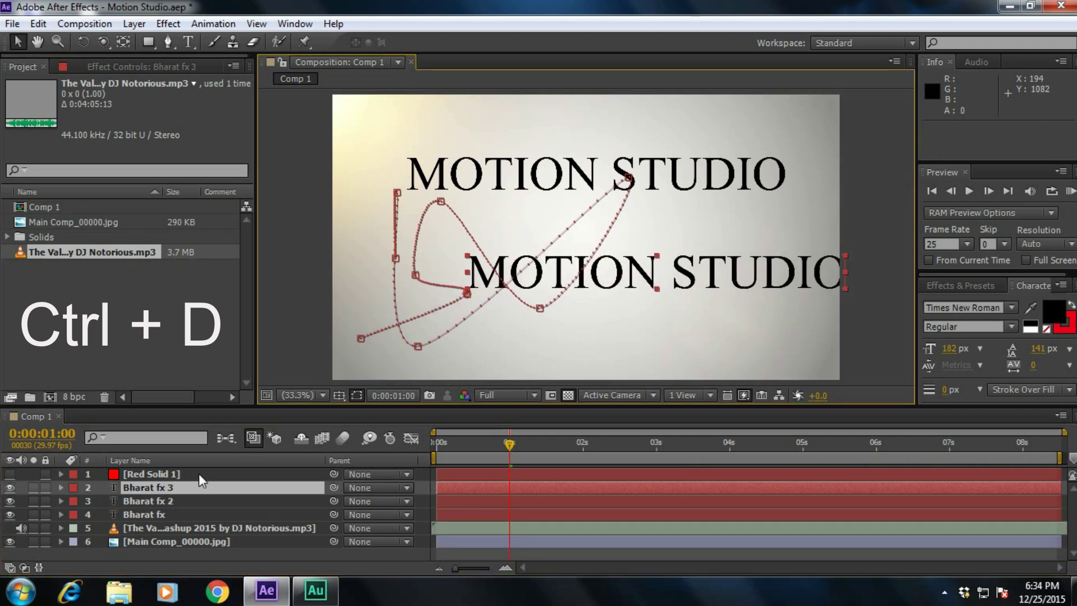
# Delete both duplicates of the Bharat fx layer.
pyautogui.keyDown('ctrl'); pyautogui.click(185, 502); pyautogui.keyUp('ctrl')
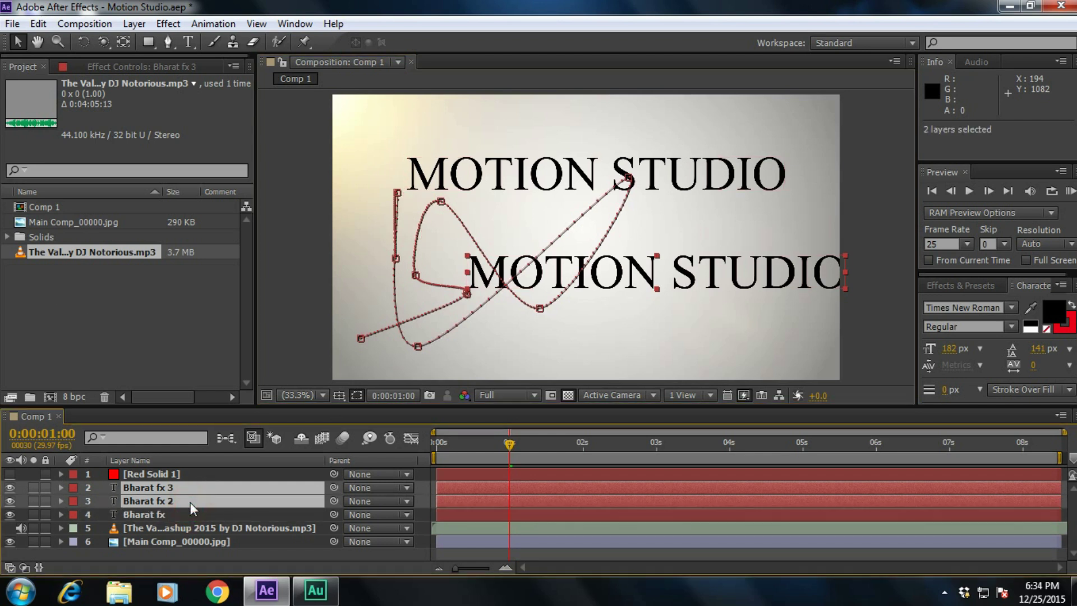
pyautogui.press('Delete')
# Split the Bharat fx layer at 0:00:02:00 and shift its second part 10 frames later and back again.
pyautogui.click(166, 489)
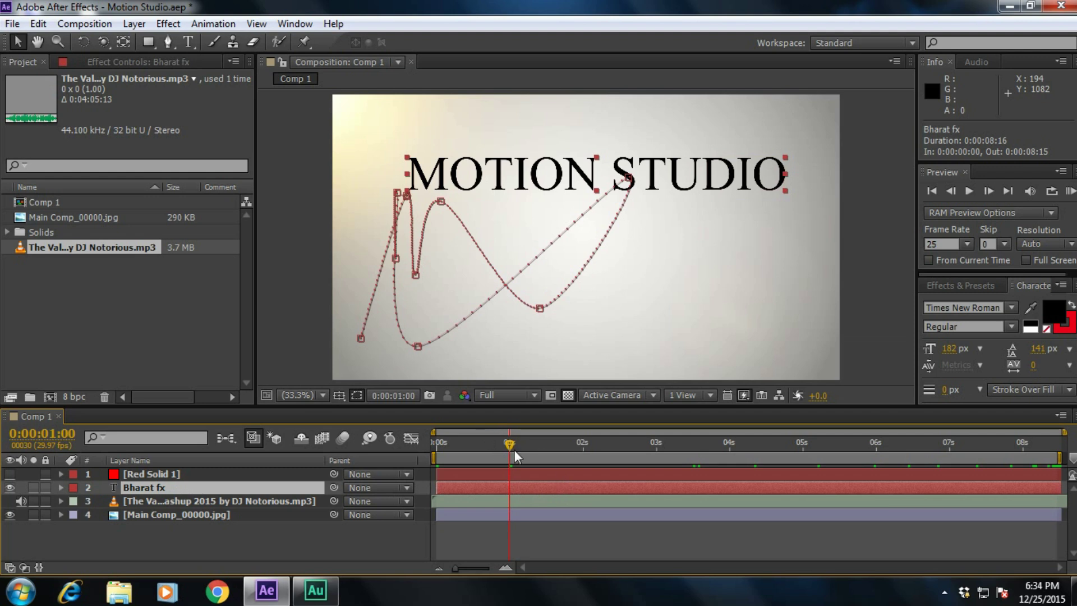
pyautogui.moveTo(512, 443); pyautogui.dragTo(583, 443)
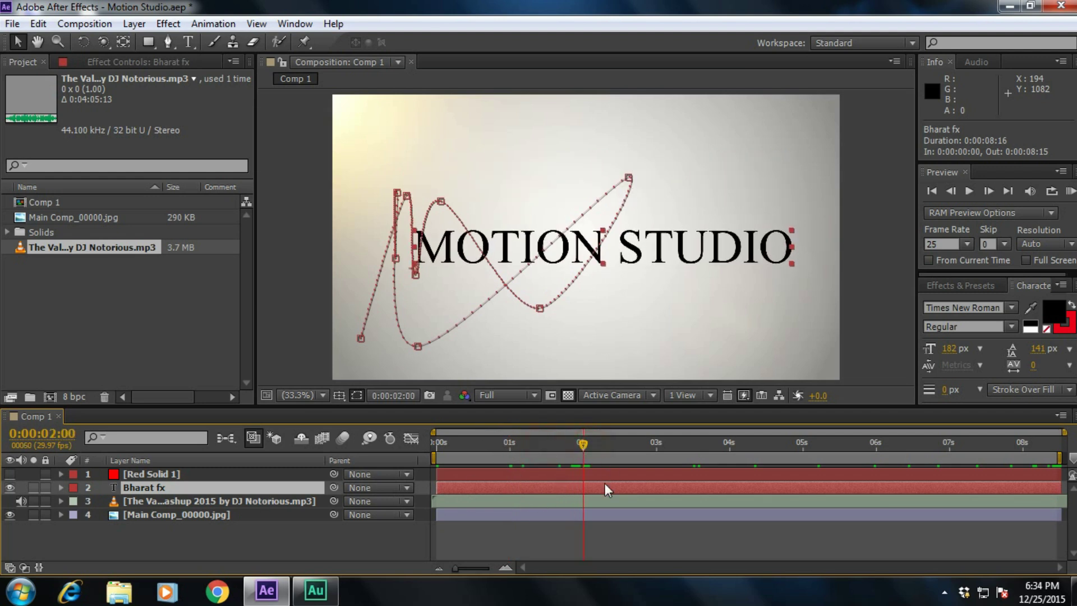
pyautogui.hotkey('ctrl', 'shift', 'd')
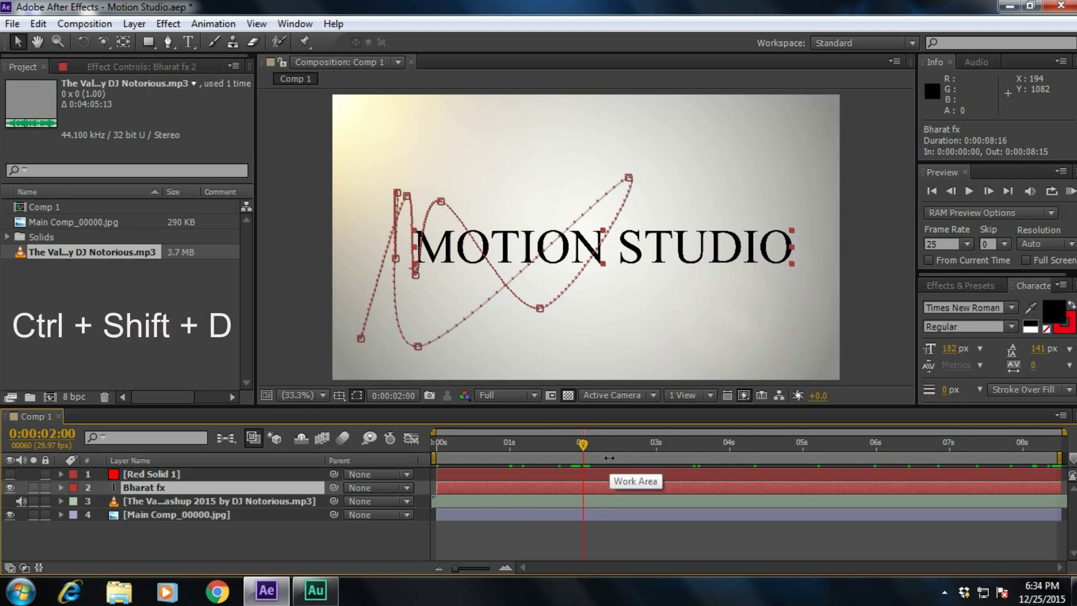
pyautogui.moveTo(604, 491); pyautogui.dragTo(625, 490)
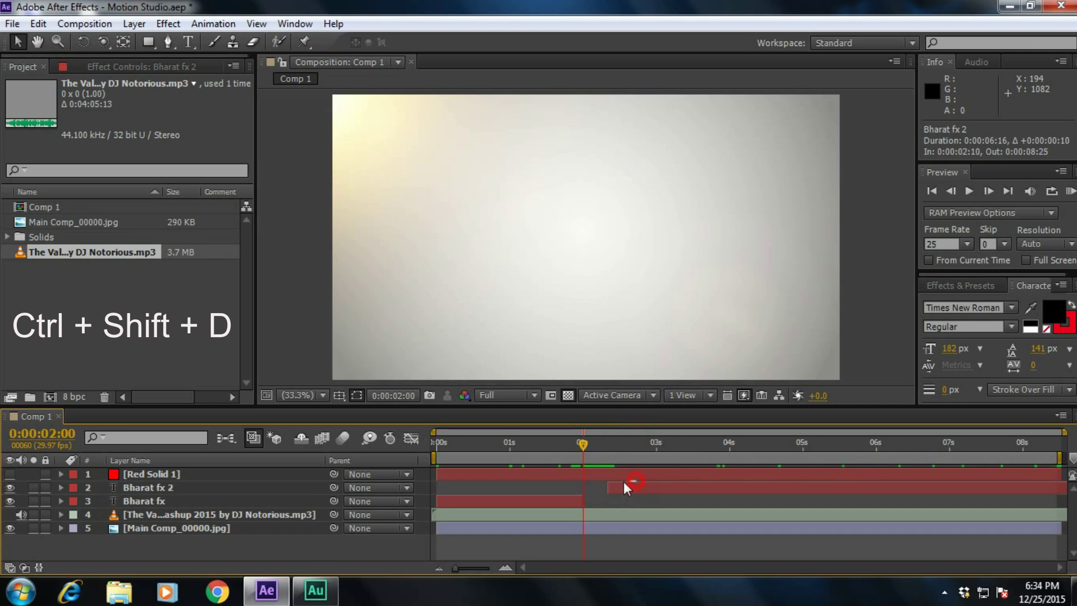
pyautogui.moveTo(685, 491); pyautogui.dragTo(659, 489)
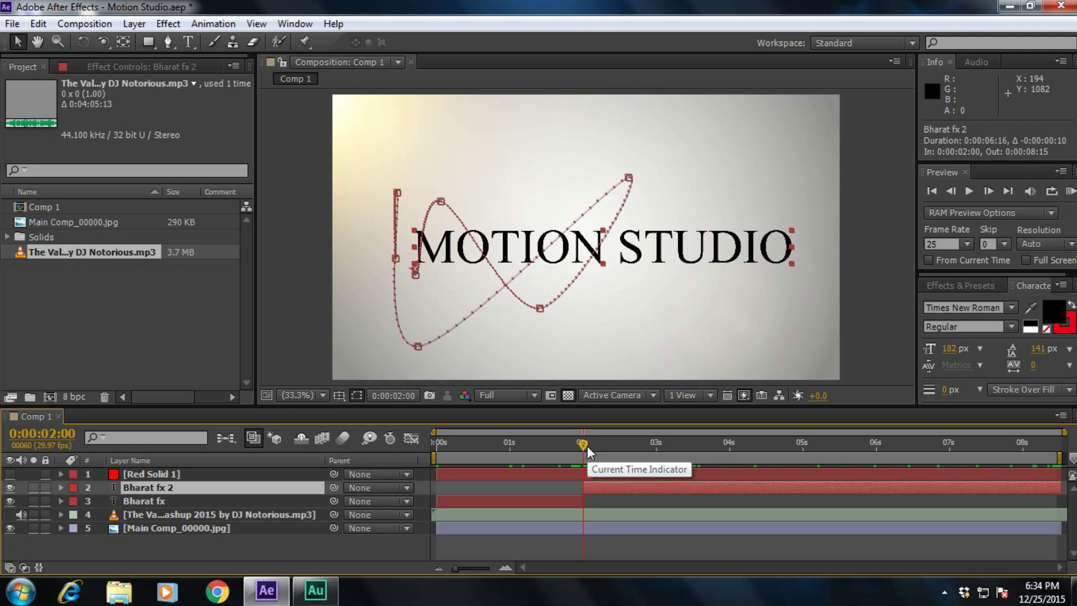
# Split all layers at 0:00:02:09, undo the split and return to 0:00:02:00.
pyautogui.moveTo(587, 446); pyautogui.dragTo(606, 445)
pyautogui.hotkey('ctrl', 'shift', 'd')
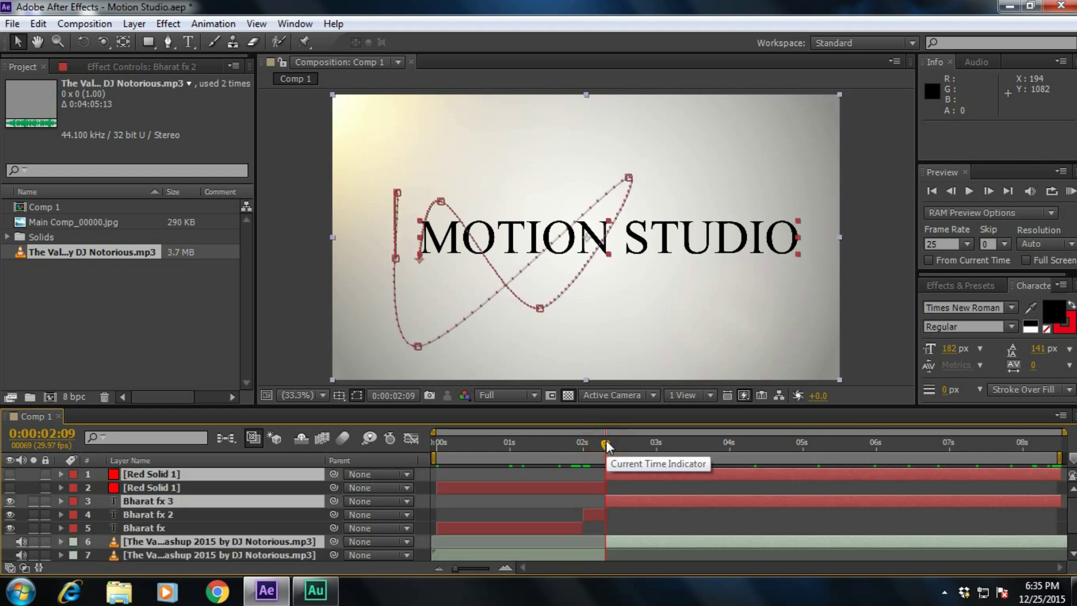
pyautogui.hotkey('ctrl', 'z')
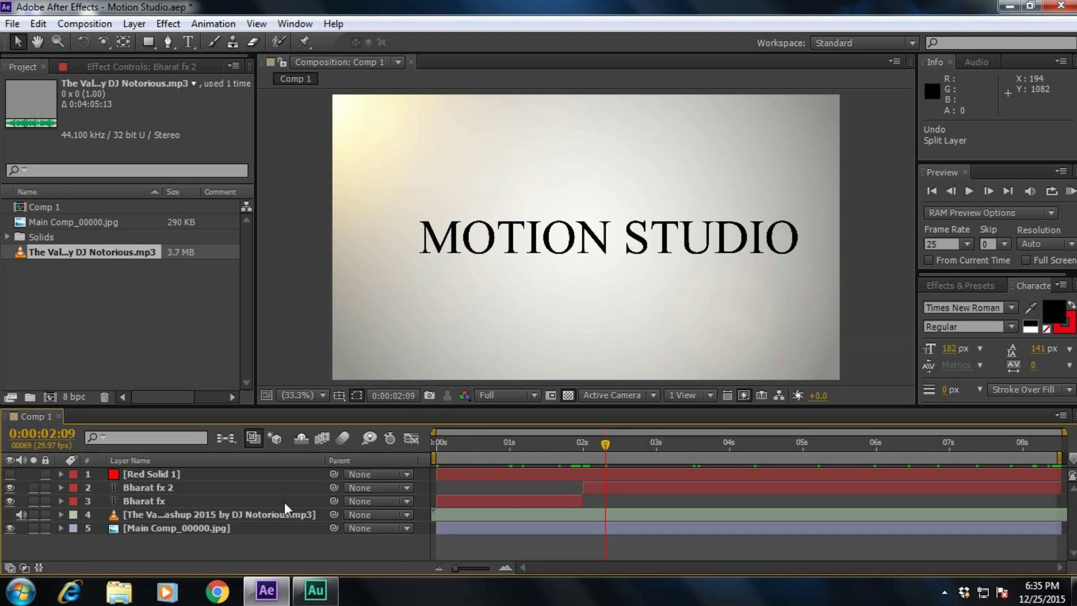
pyautogui.hotkey('ctrl', 'z')
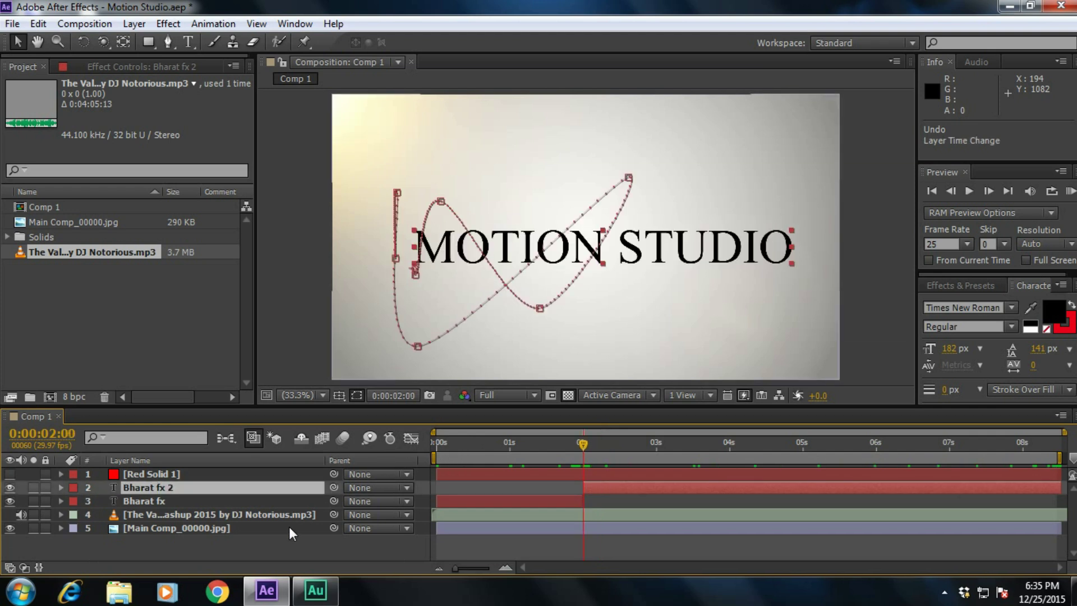
# Remove the Bharat fx 2 layer, leaving a single full-length Bharat fx layer, and deselect all layers.
pyautogui.press('Delete')
pyautogui.click(254, 540)
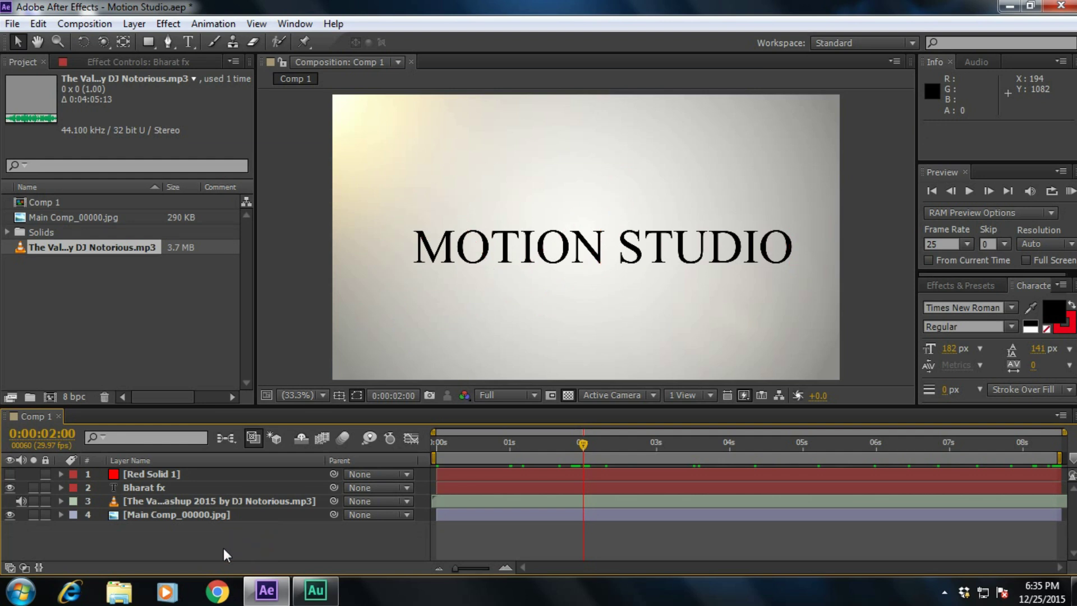
# Add Comp 1 to the render queue twice, closing the Render Queue after each addition to return to the timeline.
pyautogui.click(72, 24)
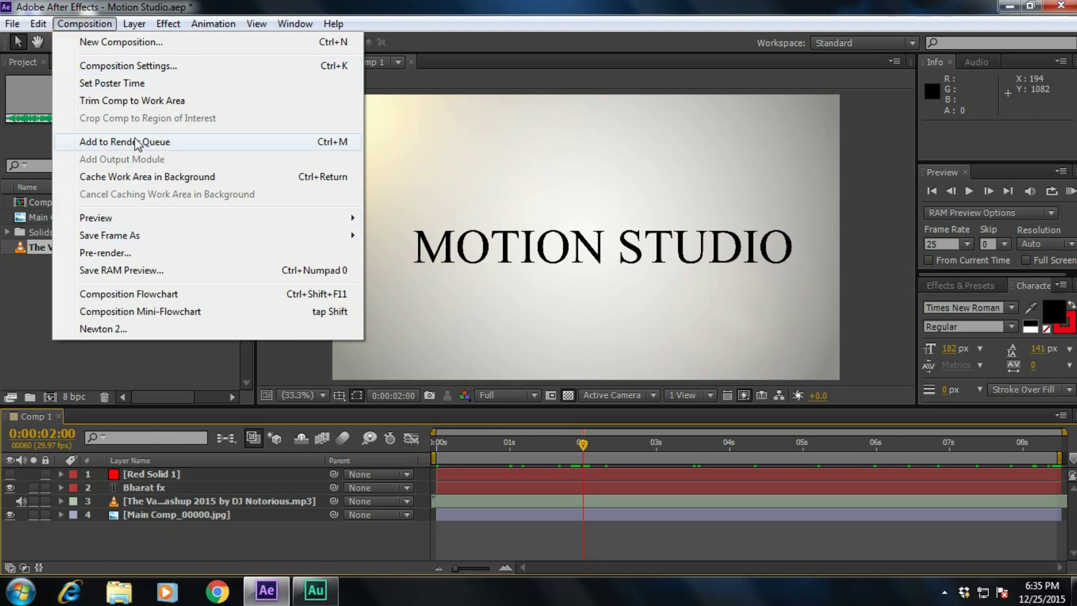
pyautogui.click(530, 6)
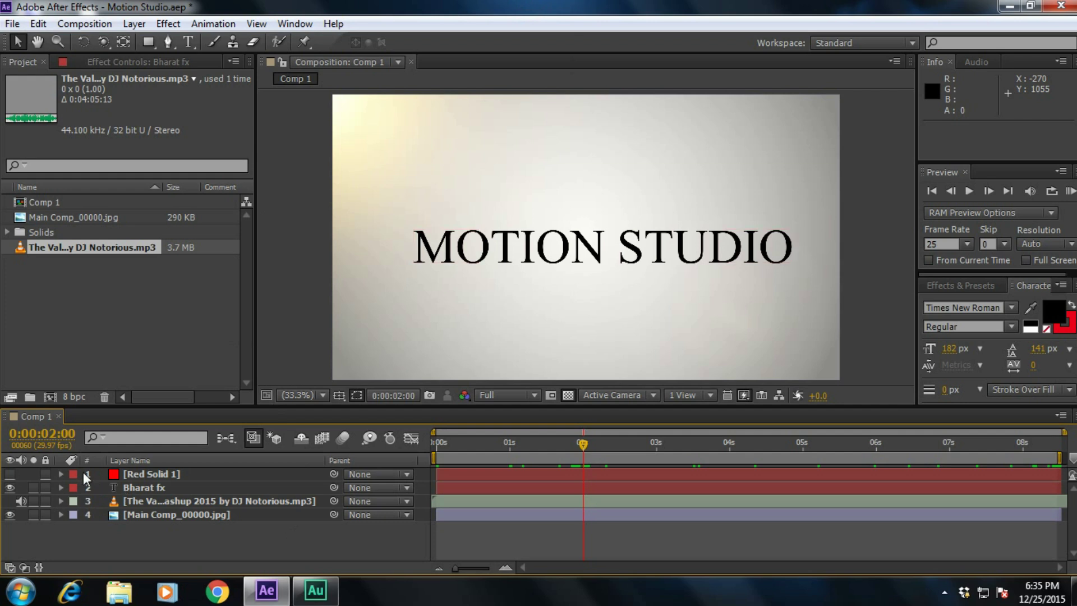
pyautogui.hotkey('ctrl', 'm')
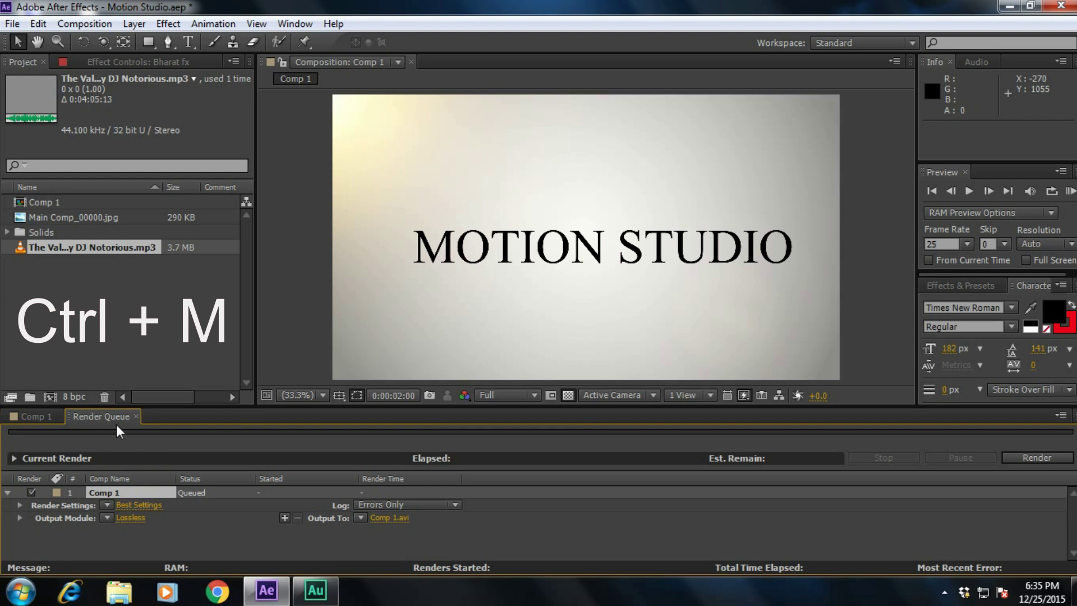
pyautogui.click(136, 415)
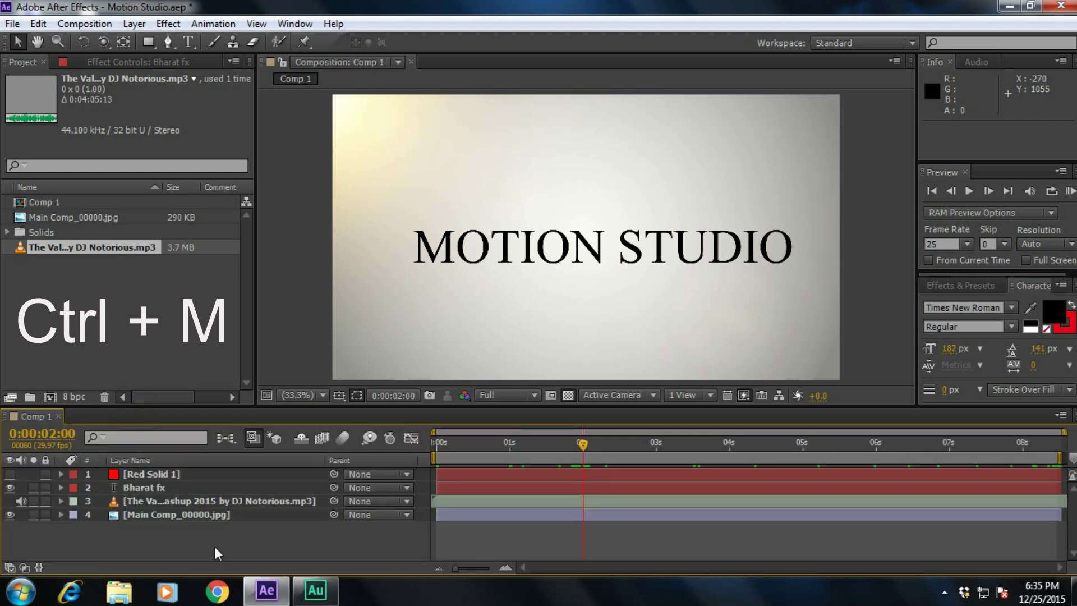
pyautogui.hotkey('ctrl', 'm')
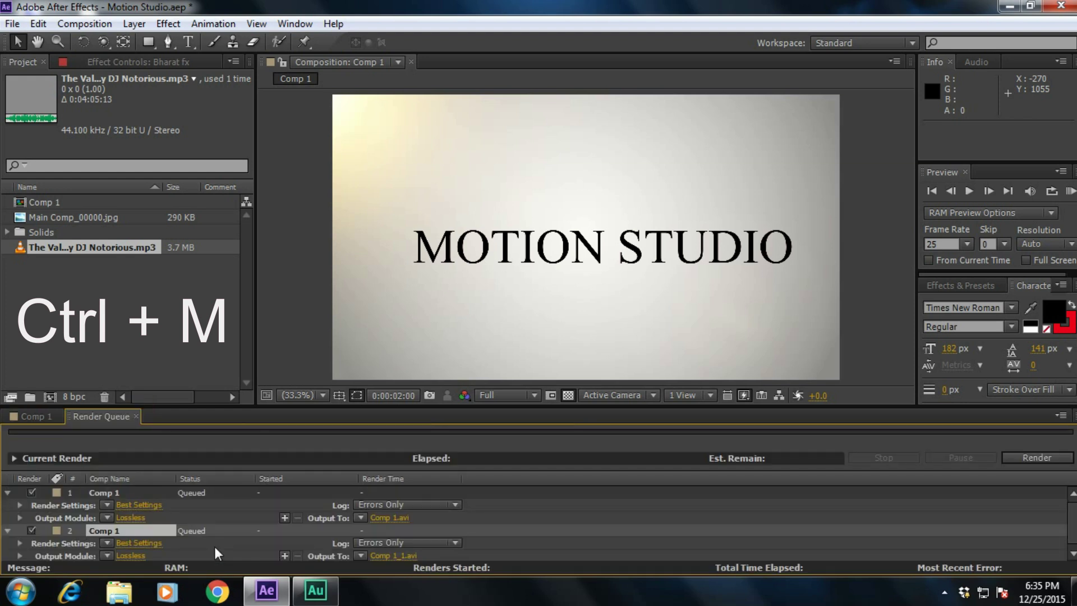
pyautogui.click(136, 417)
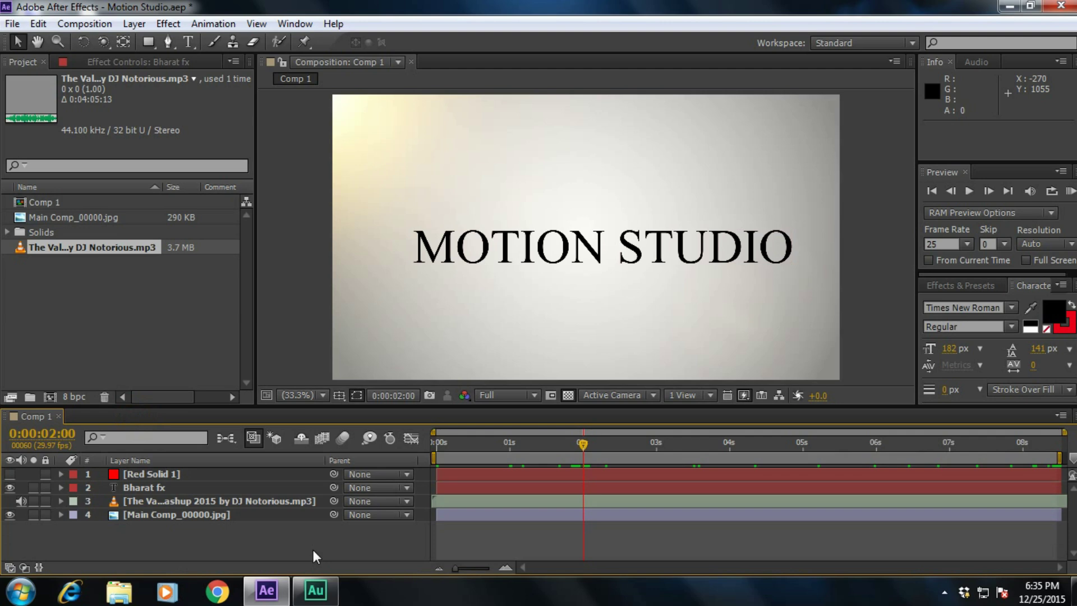